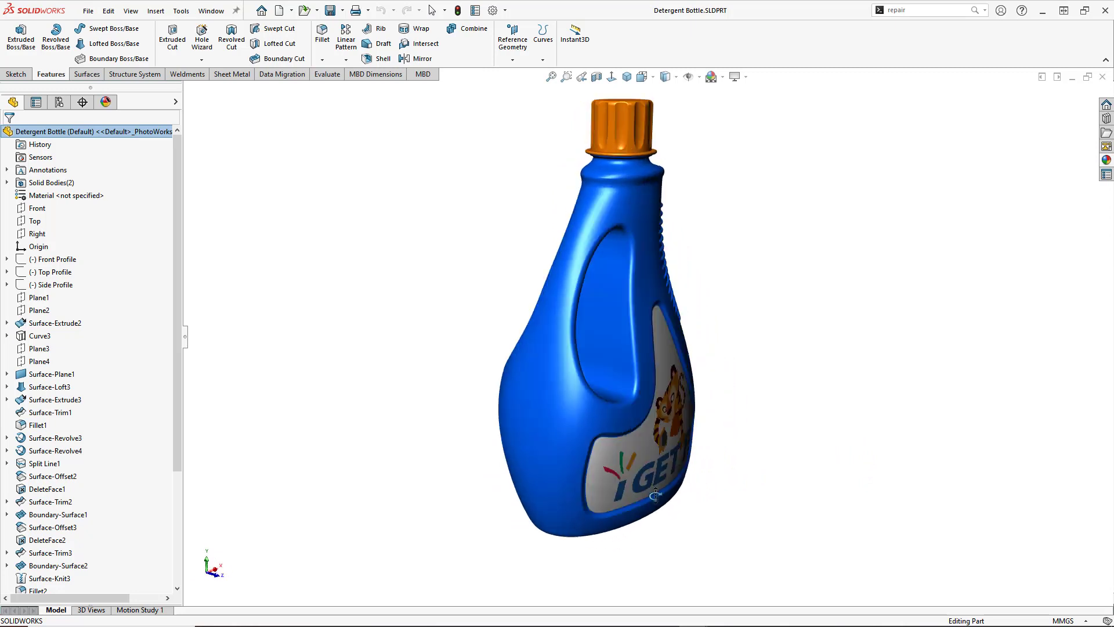
Switch to the open part document Detergent Bottle - Plain Blue
key(Escape)
scroll(357, 338, down, 3)
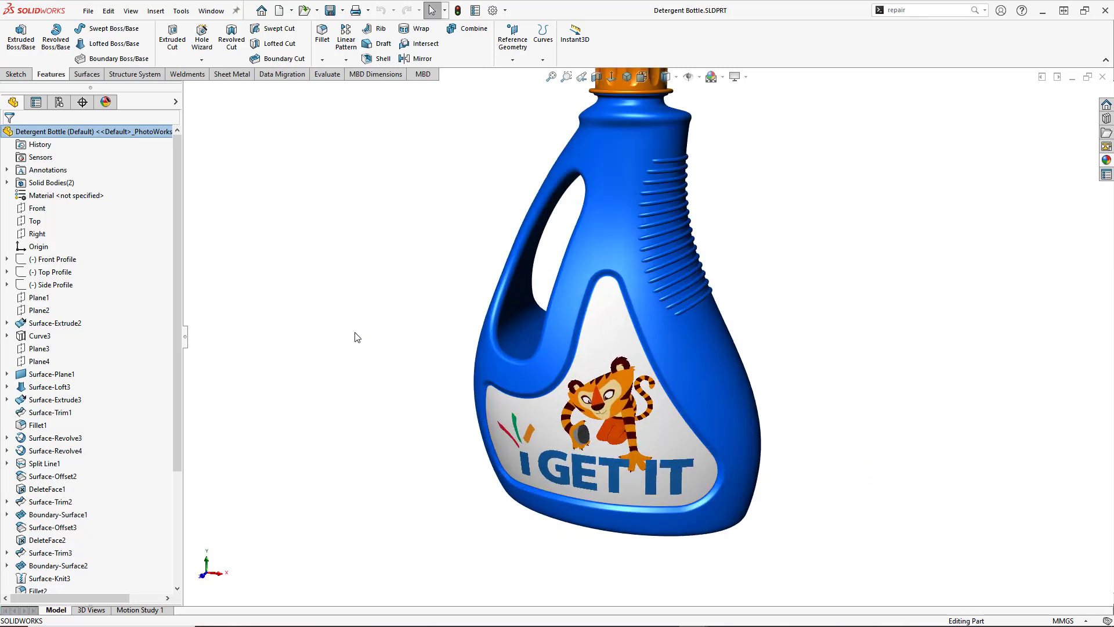
key(ctrl+Tab)
key(ctrl+Tab)
key(ctrl+Tab)
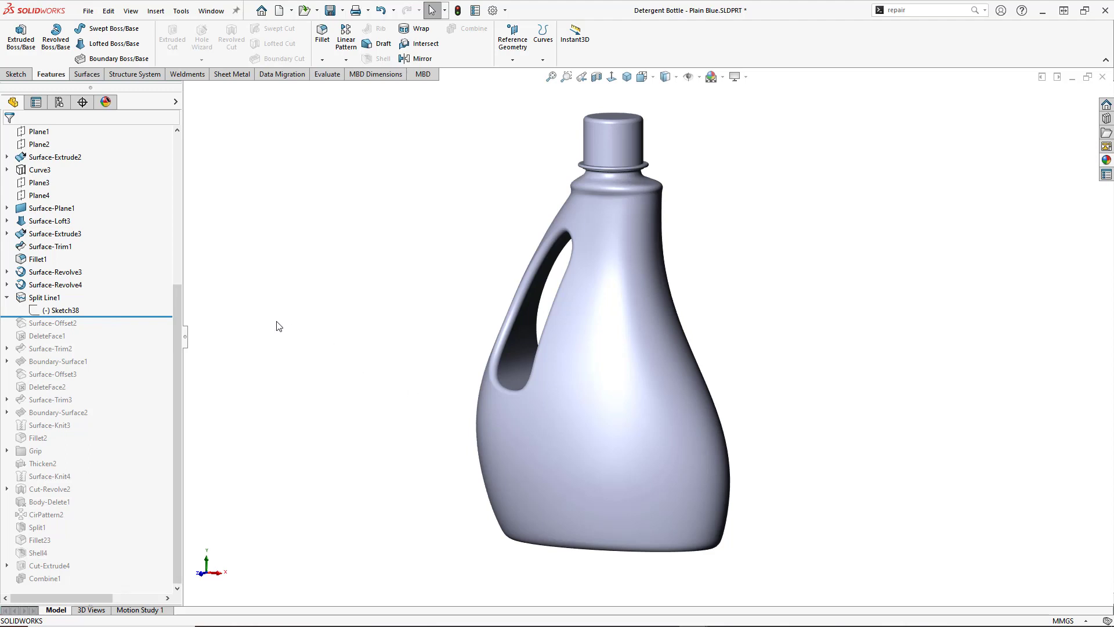
Compare the bottle before and after Split Line1 by rolling the feature history back above it and forward past it
drag(176, 319, 169, 183)
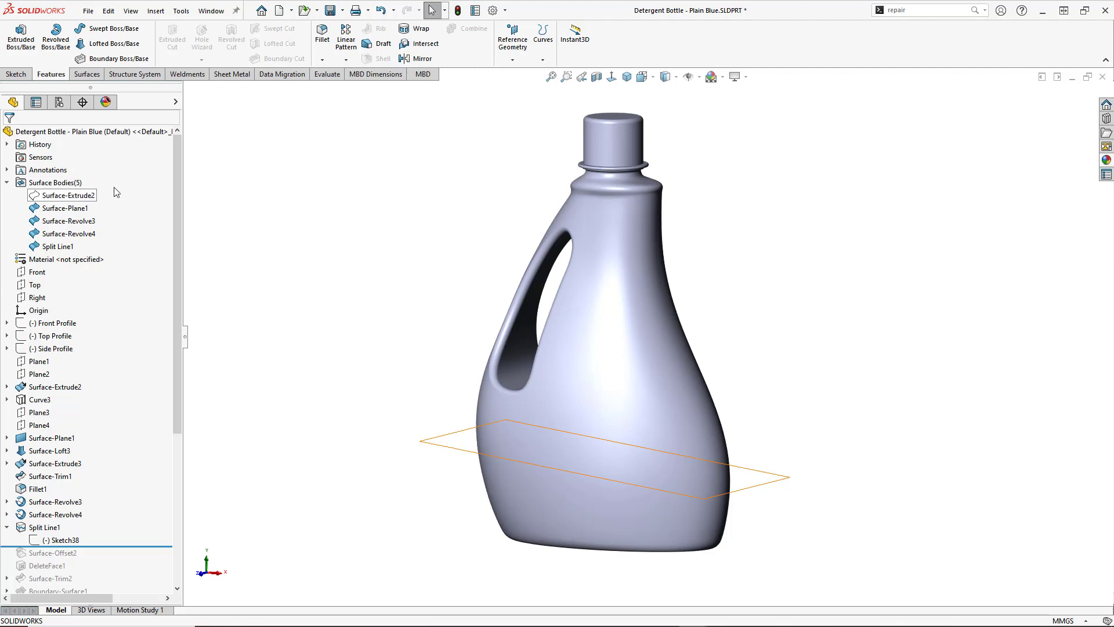
click(129, 546)
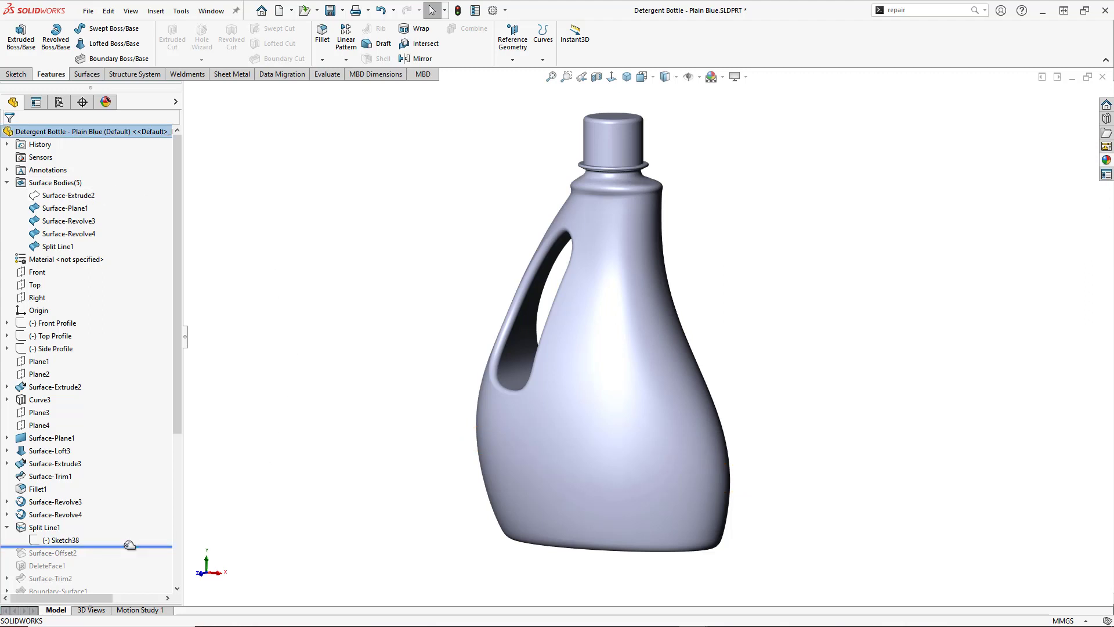
drag(129, 545, 129, 520)
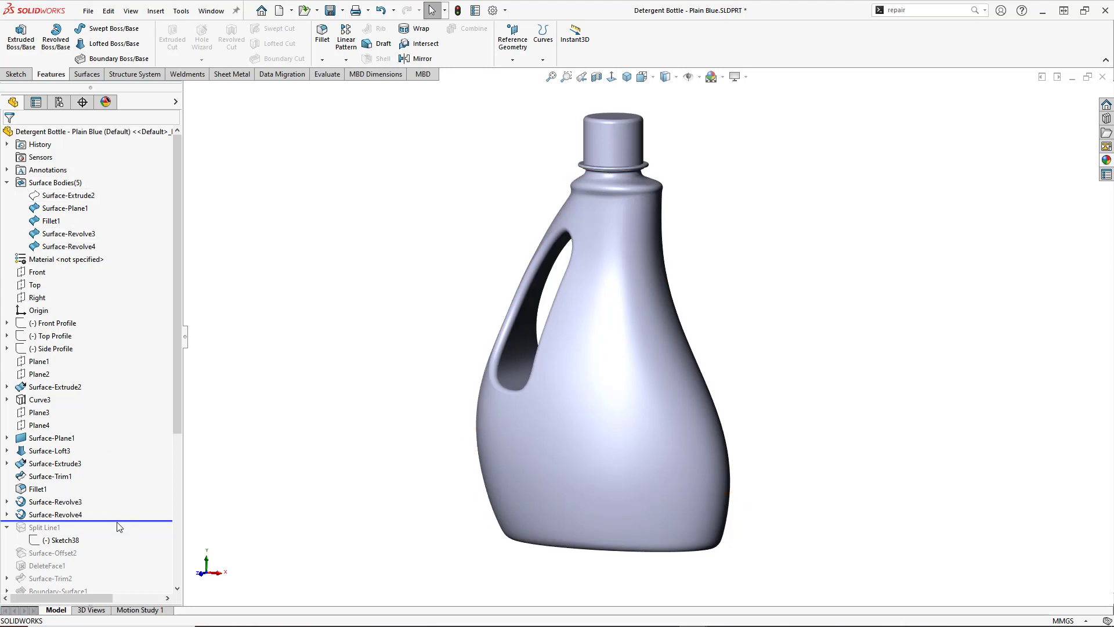
drag(121, 520, 120, 541)
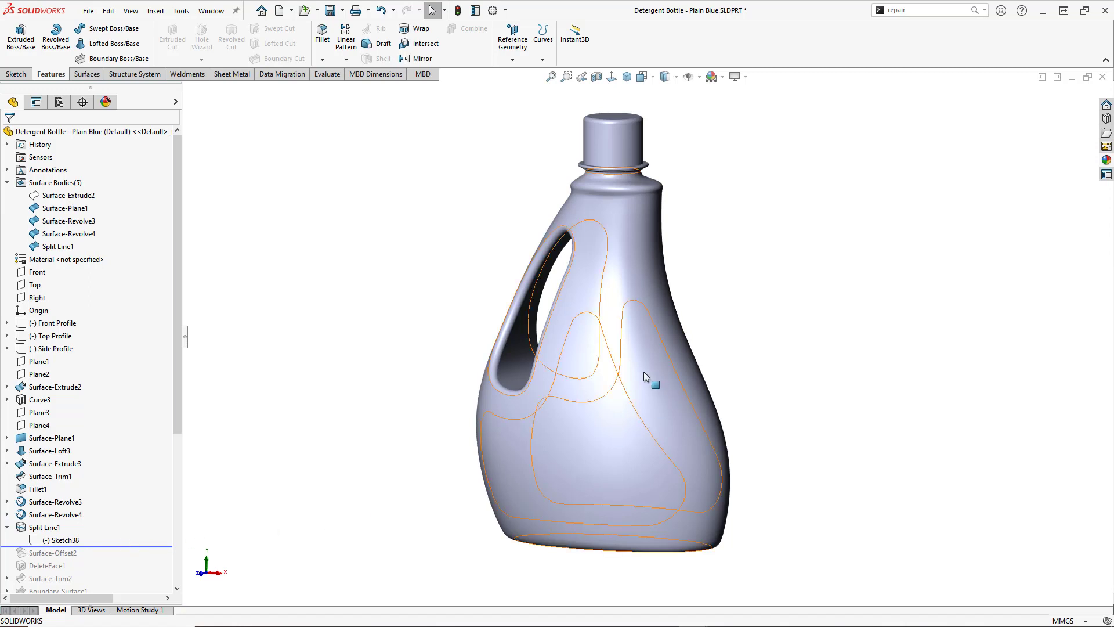
Select the label-shaped face and the surrounding body face on the bottle's front and back to examine how Split Line1 divides them
click(606, 392)
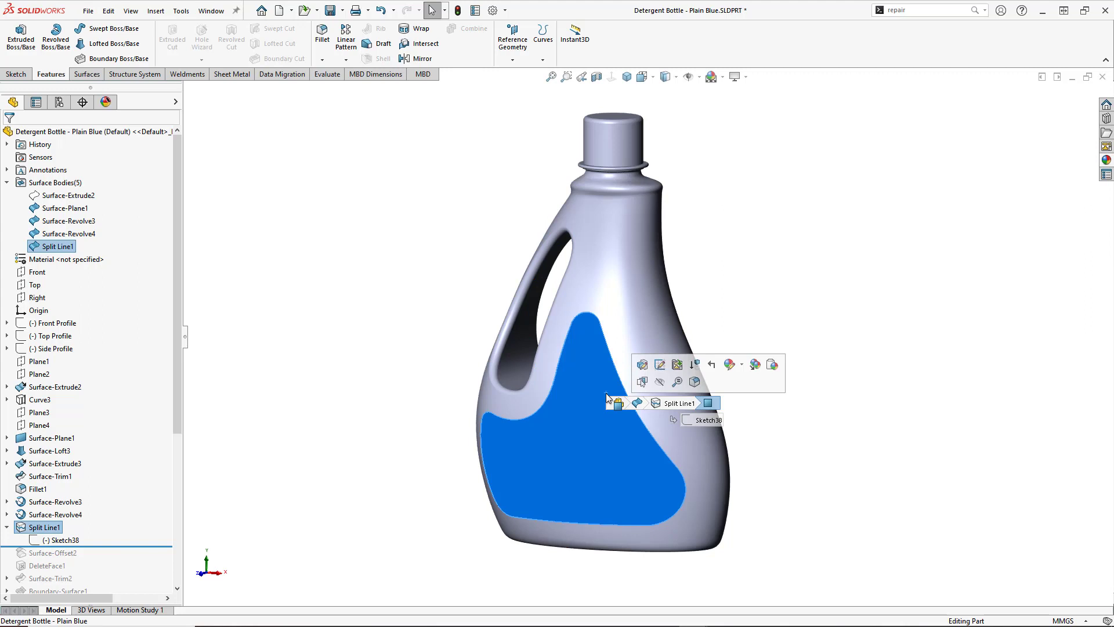
click(633, 271)
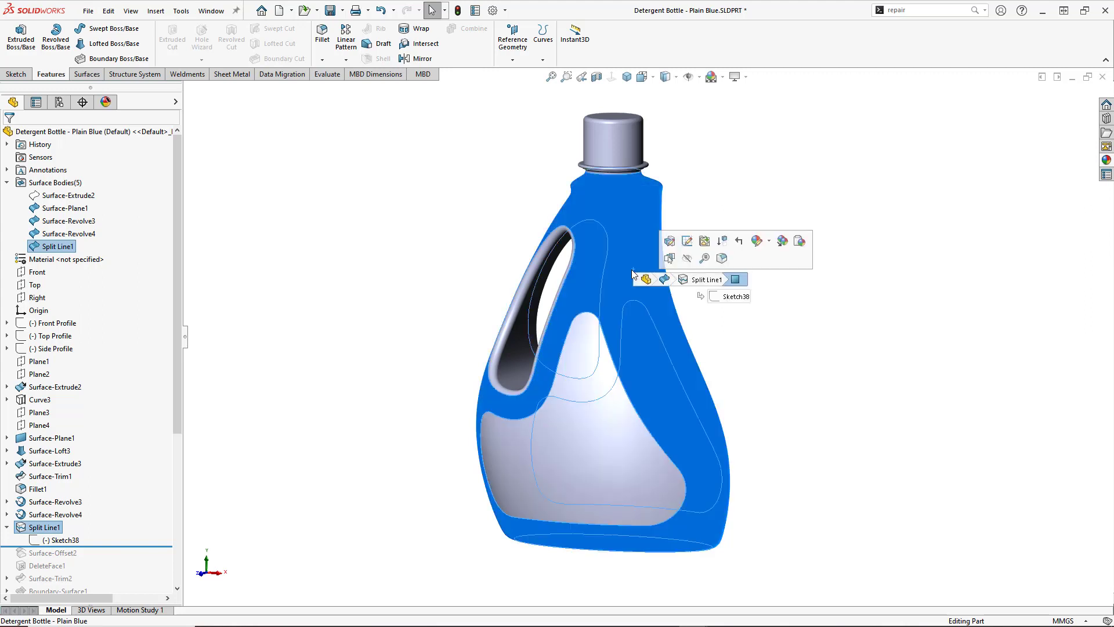
click(618, 434)
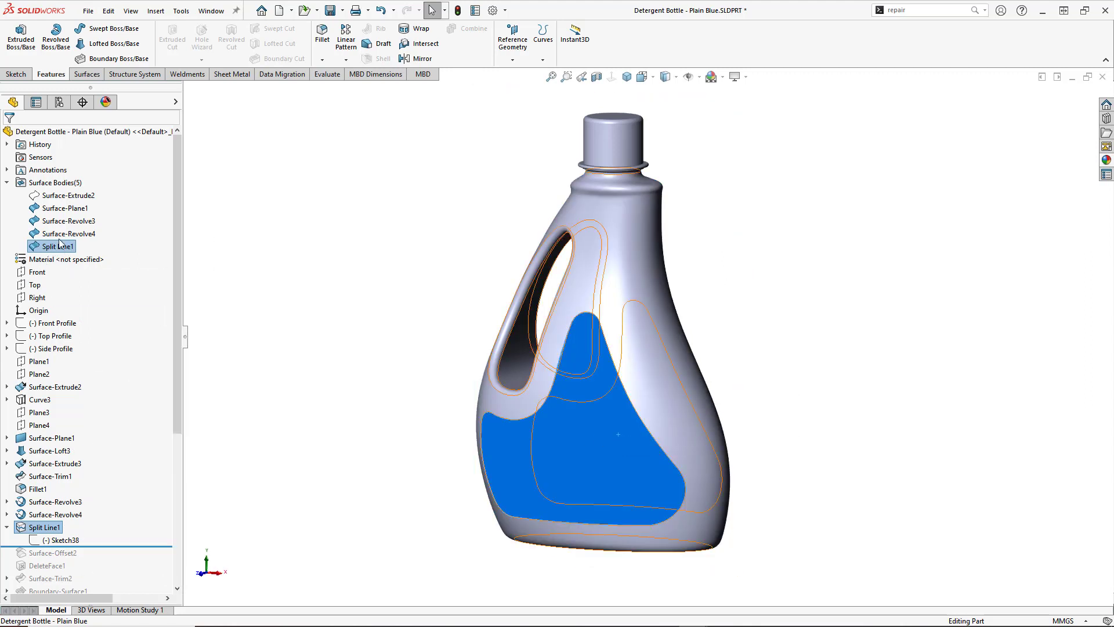
middle_drag(592, 417, 395, 448)
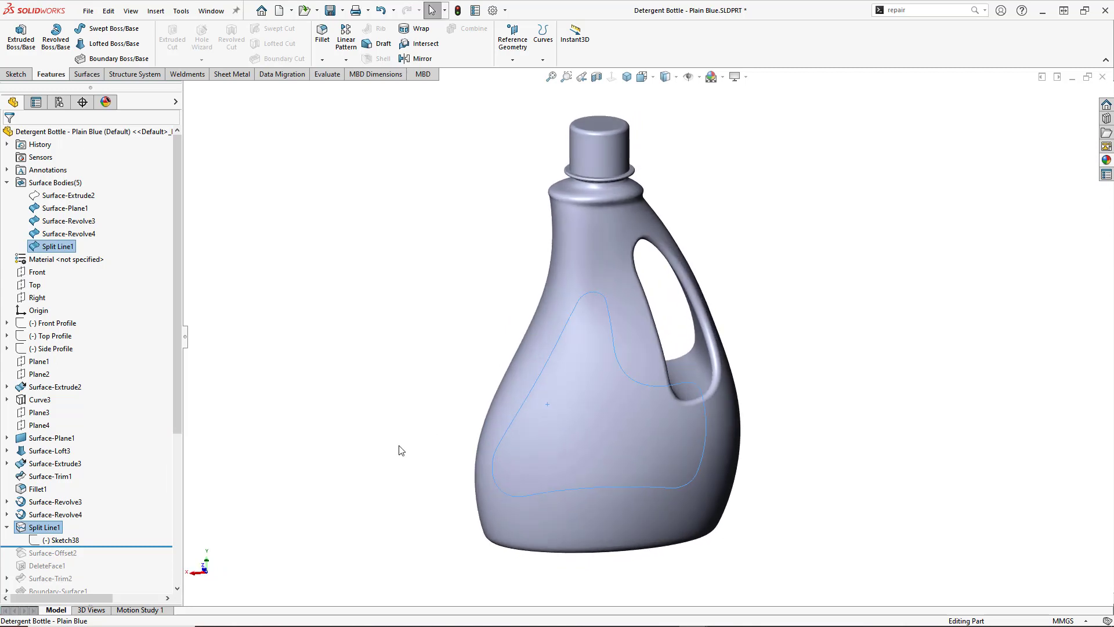
click(595, 447)
click(568, 339)
middle_drag(580, 380, 804, 375)
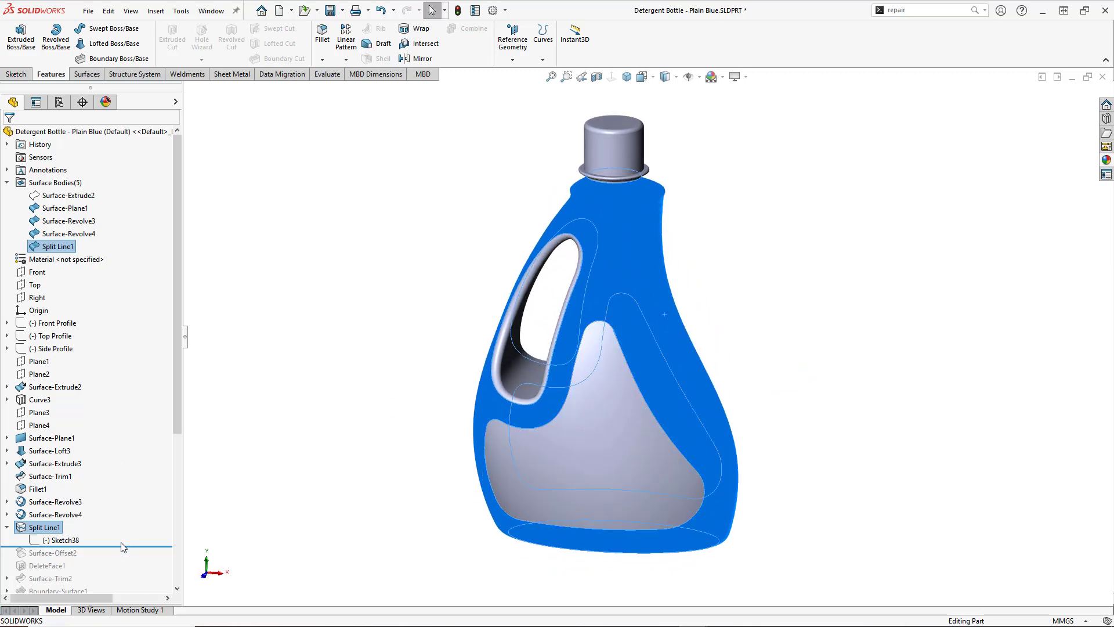
Roll back above Split Line1, select the unsplit body face to examine it, and roll forward past Split Line1 again
drag(123, 546, 124, 521)
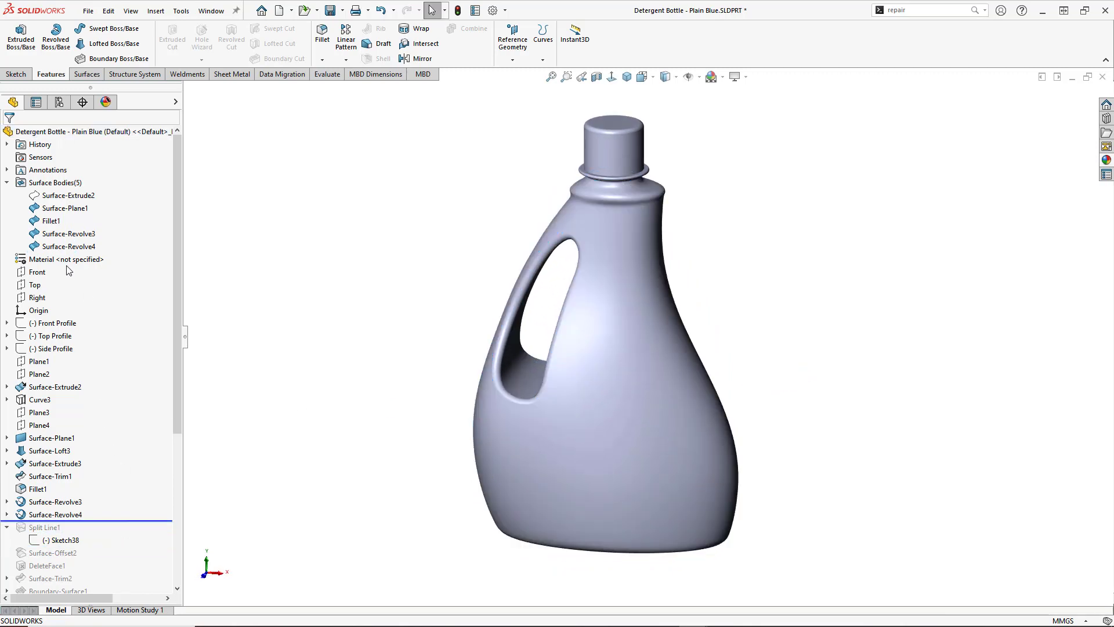
click(643, 472)
middle_drag(653, 459, 536, 434)
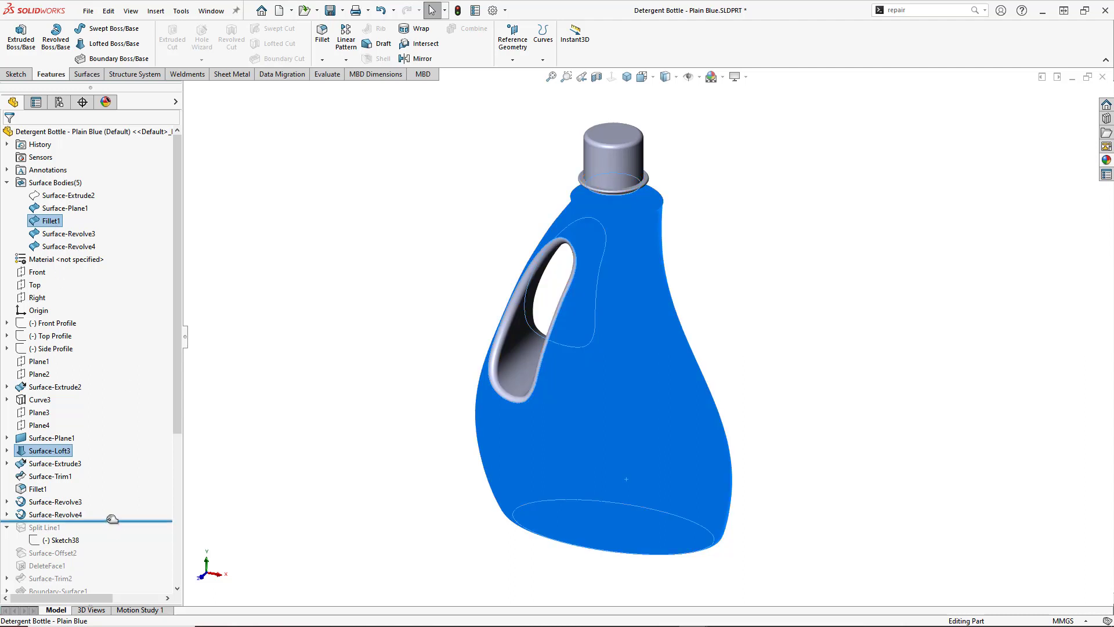
drag(112, 518, 112, 545)
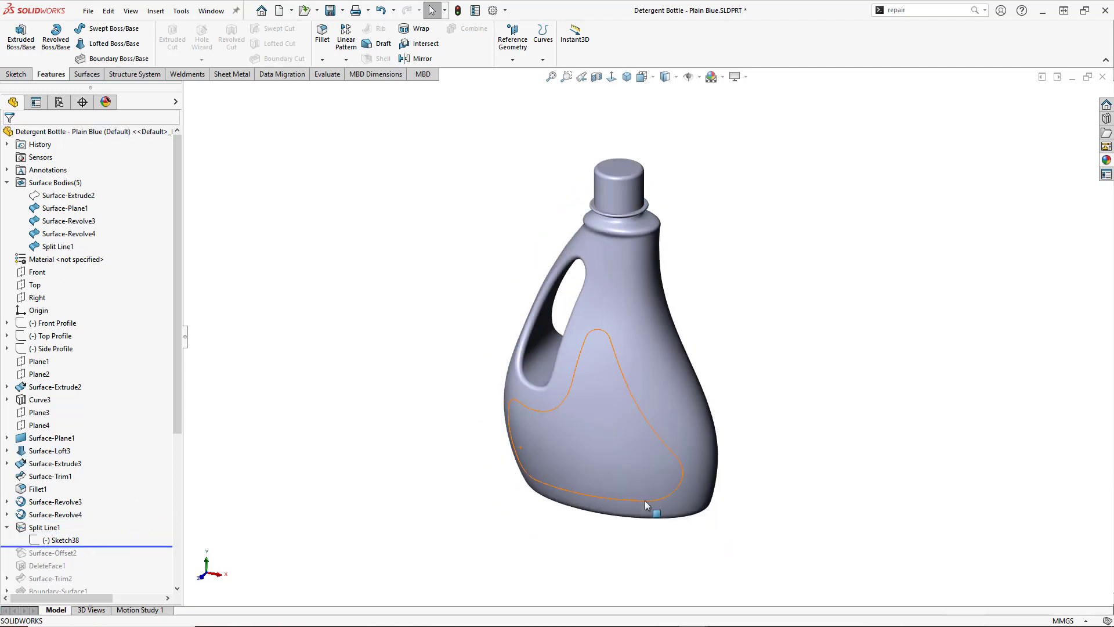
Select Sketch38 under Split Line1 and examine its label outline and its reference to the Front plane
ctrl+middle_drag(646, 500, 678, 419)
scroll(673, 264, down, 2)
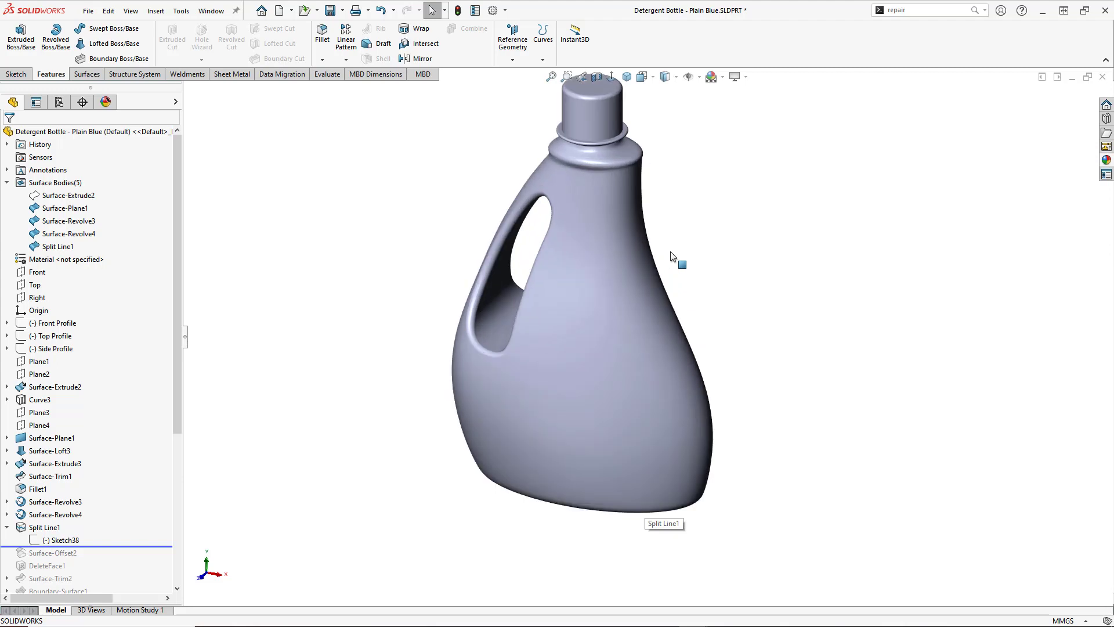
drag(176, 402, 176, 501)
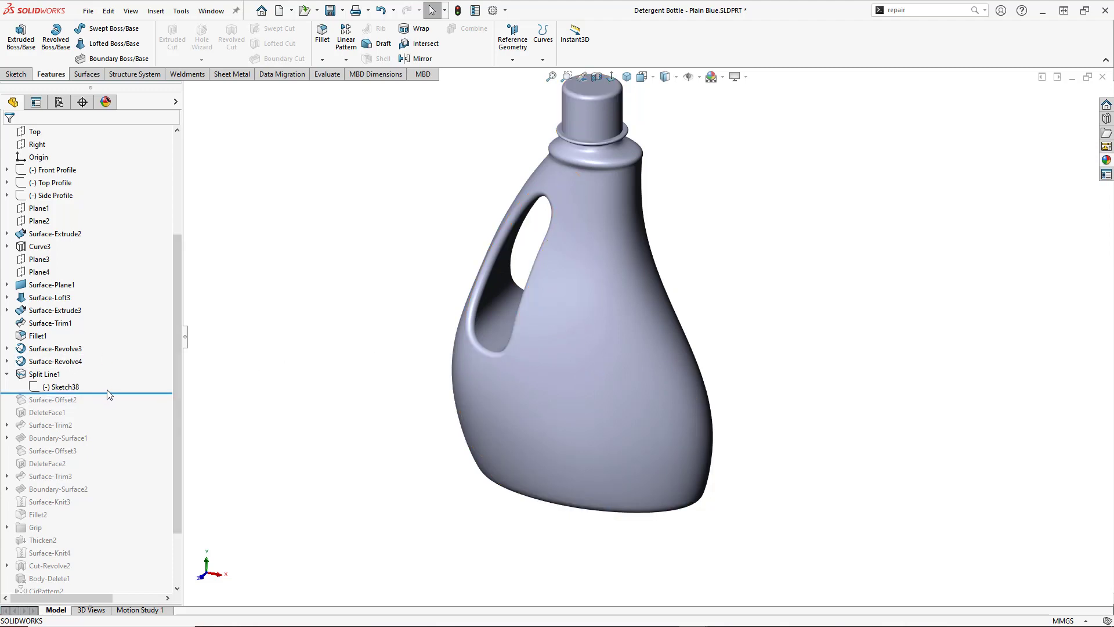
click(60, 387)
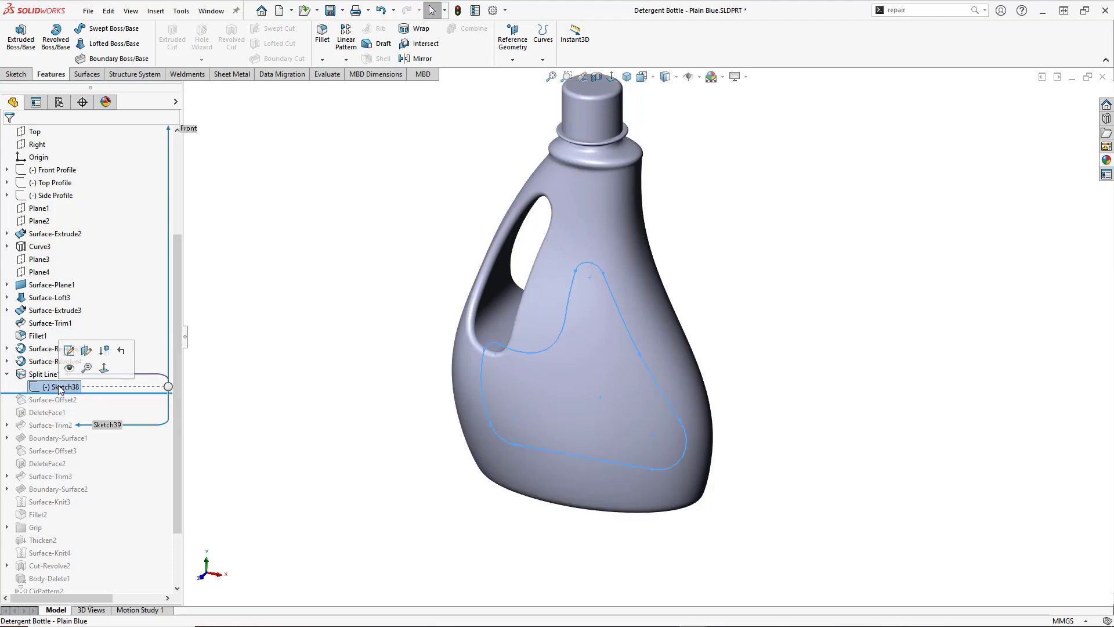
middle_drag(298, 326, 352, 347)
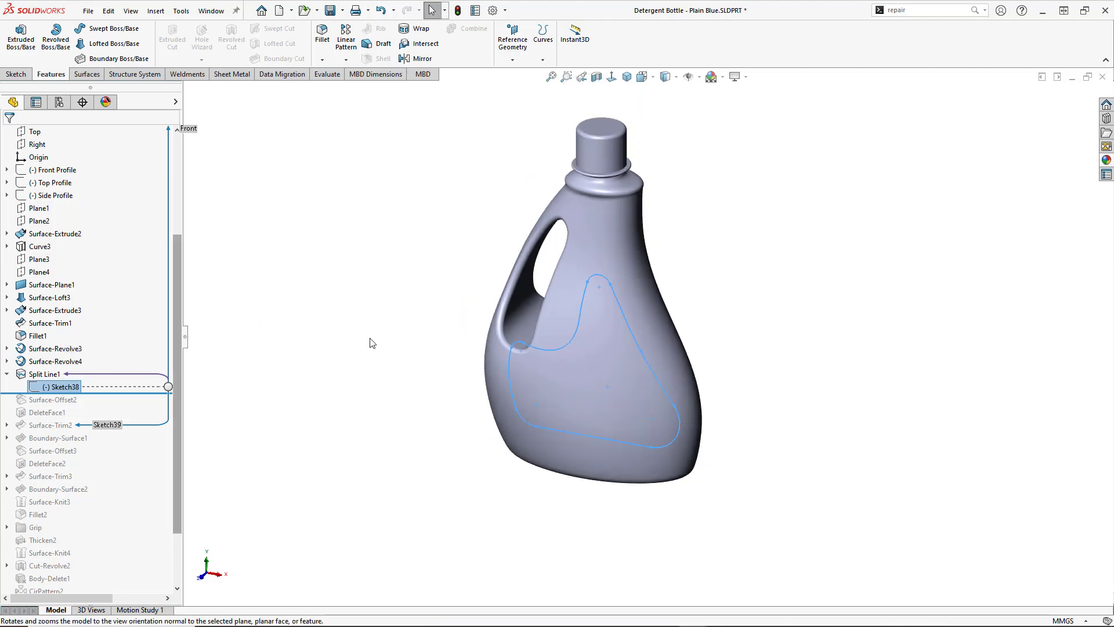
middle_drag(425, 324, 438, 266)
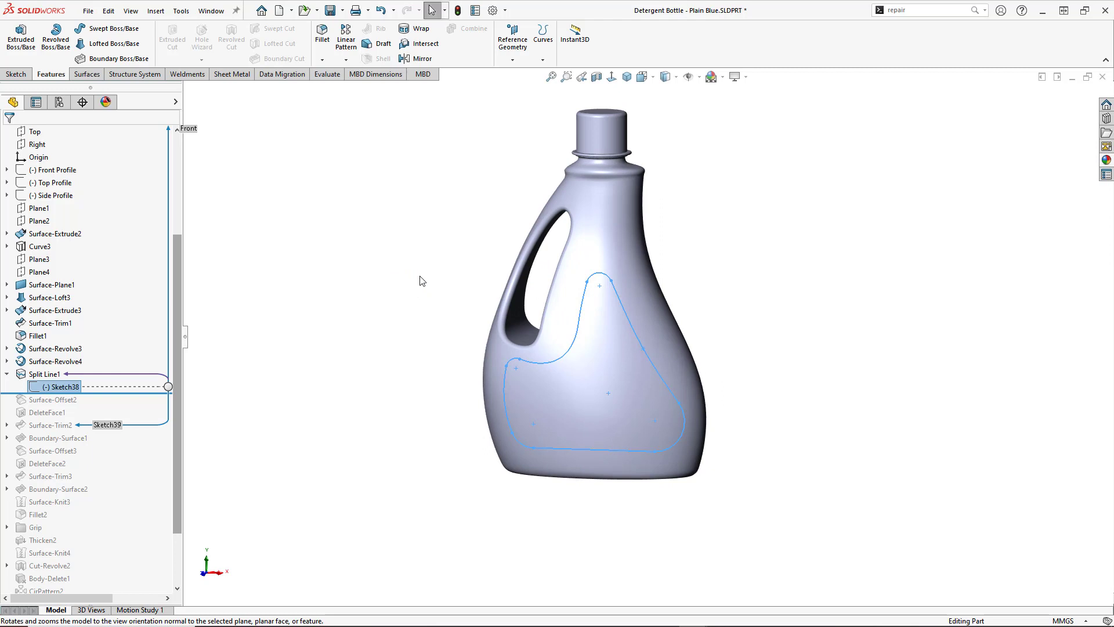
scroll(178, 283, up, 4)
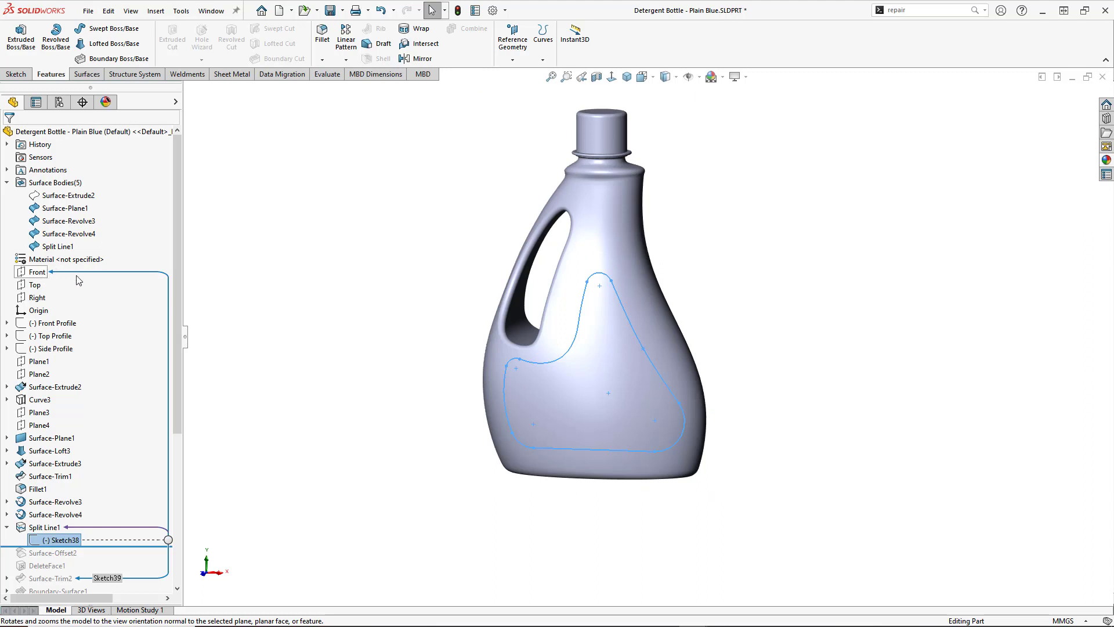
middle_drag(449, 318, 425, 306)
mouse_move(516, 354)
middle_down()
mouse_move(338, 368)
mouse_move(539, 363)
mouse_move(527, 373)
middle_up()
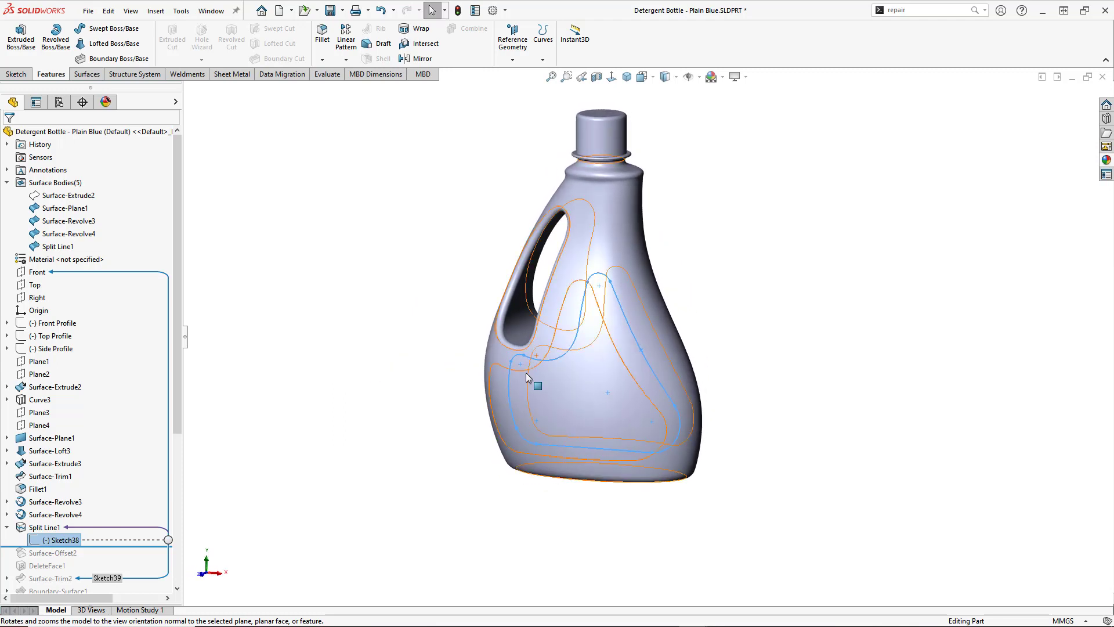
Open the Split Line1 definition, review its projected sketch and target face, and accept it
drag(179, 399, 168, 495)
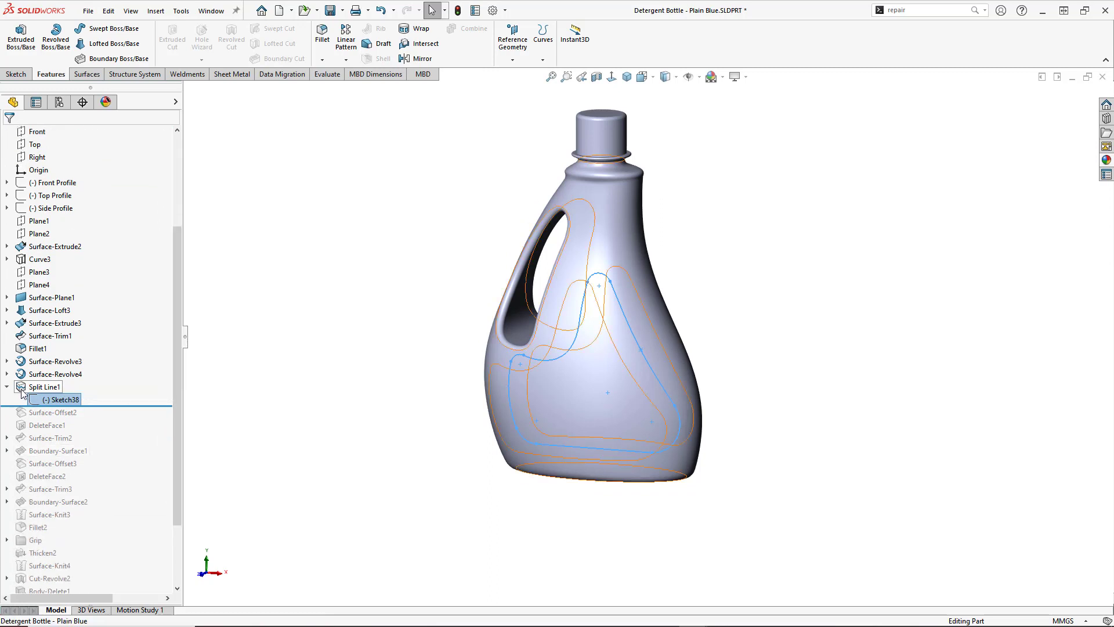
click(43, 387)
click(32, 355)
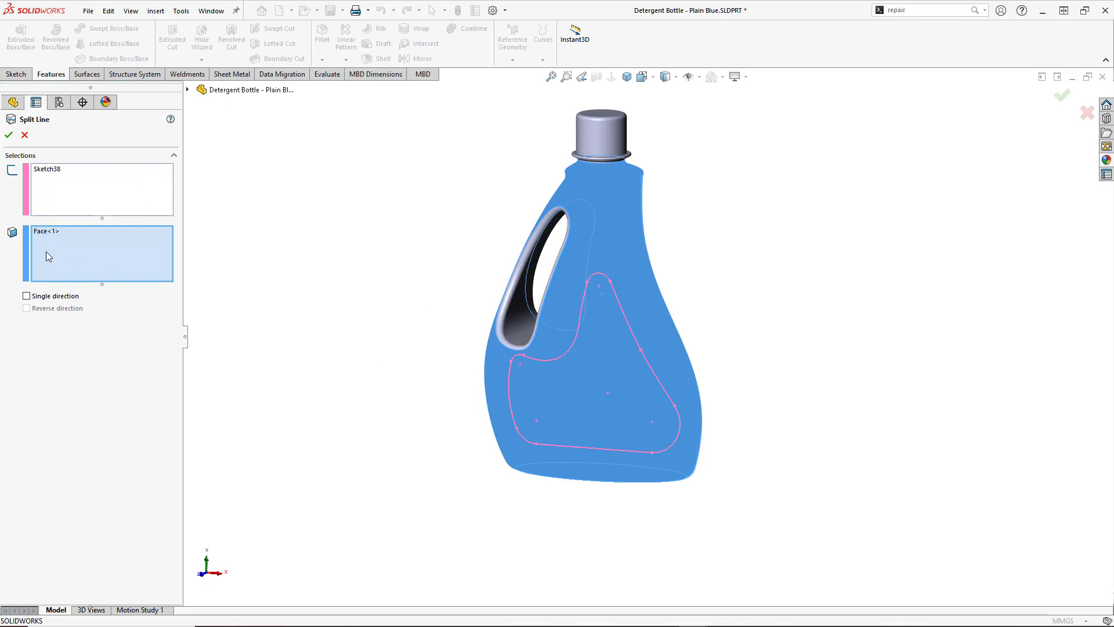
middle_drag(385, 380, 363, 391)
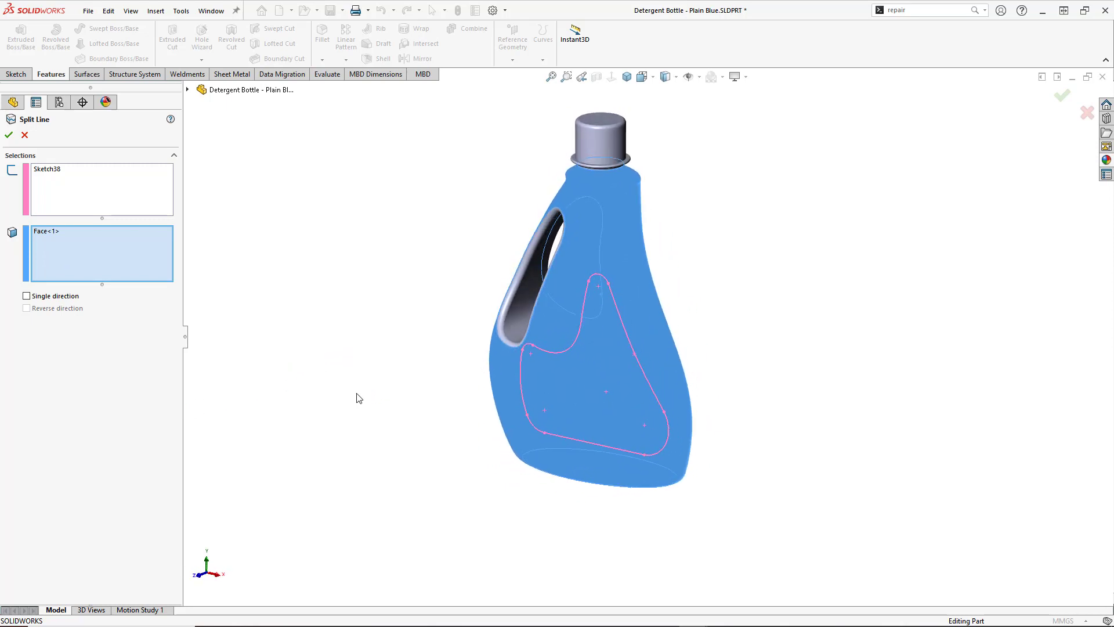
click(9, 135)
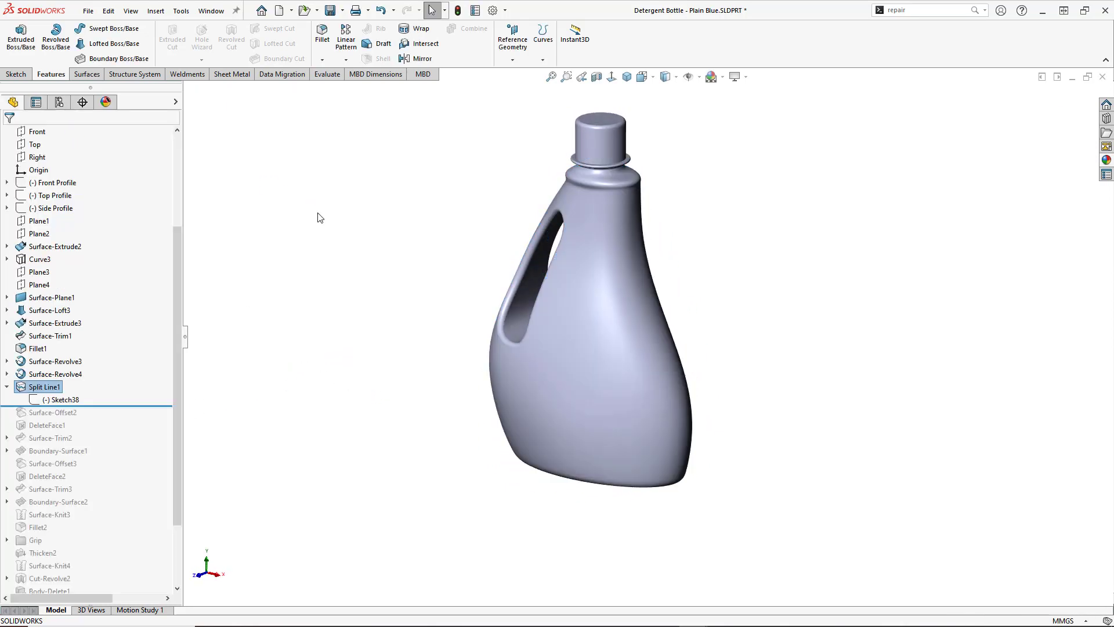
Inspect the Split Line1 faces on both sides of the bottle by selecting the label and body regions, and clear the selection
mouse_move(35, 390)
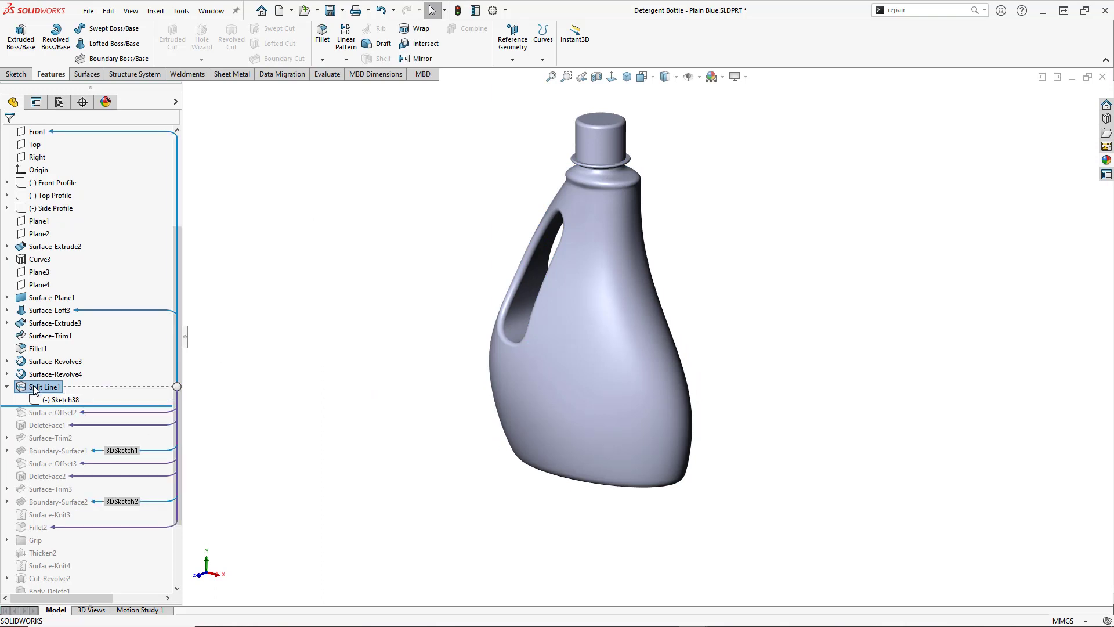
click(572, 384)
click(599, 334)
middle_drag(600, 335, 566, 410)
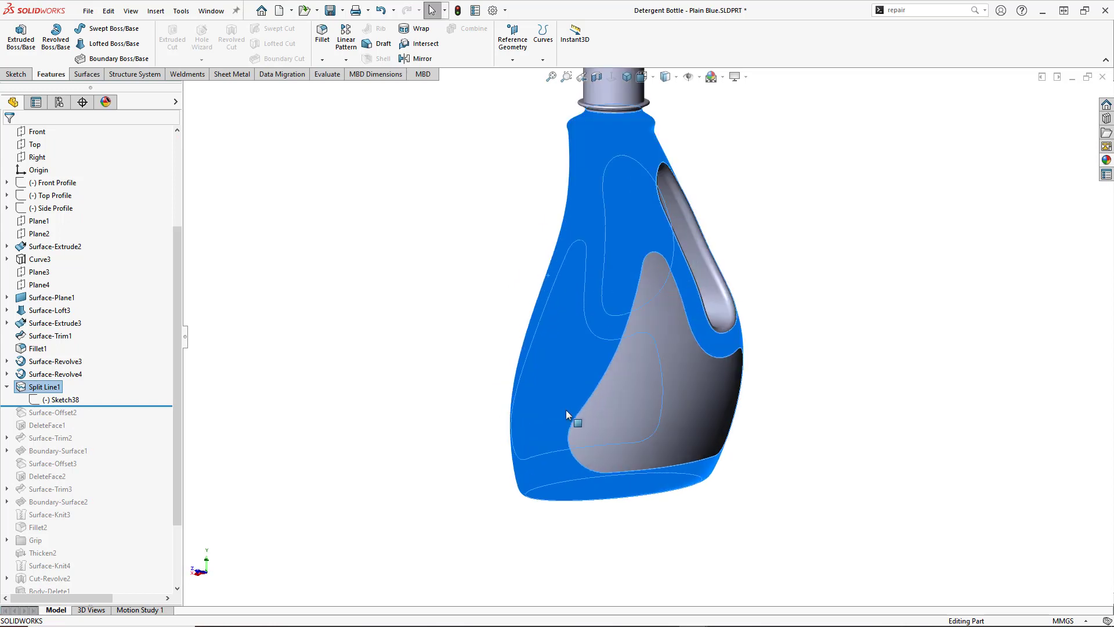
click(624, 419)
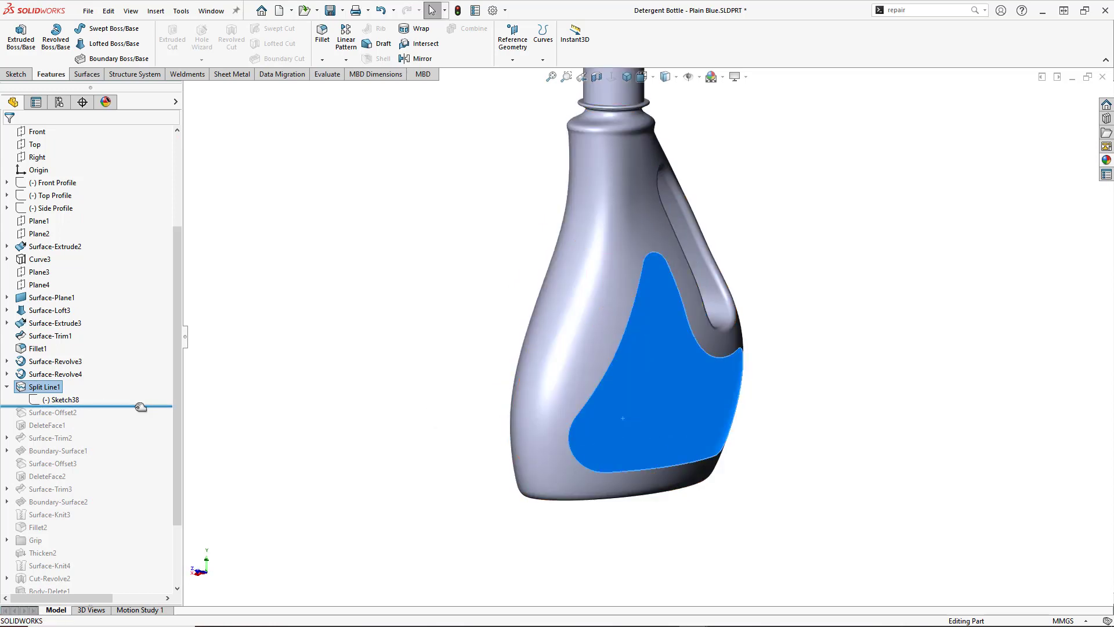
click(510, 384)
middle_drag(510, 385, 639, 397)
key(Escape)
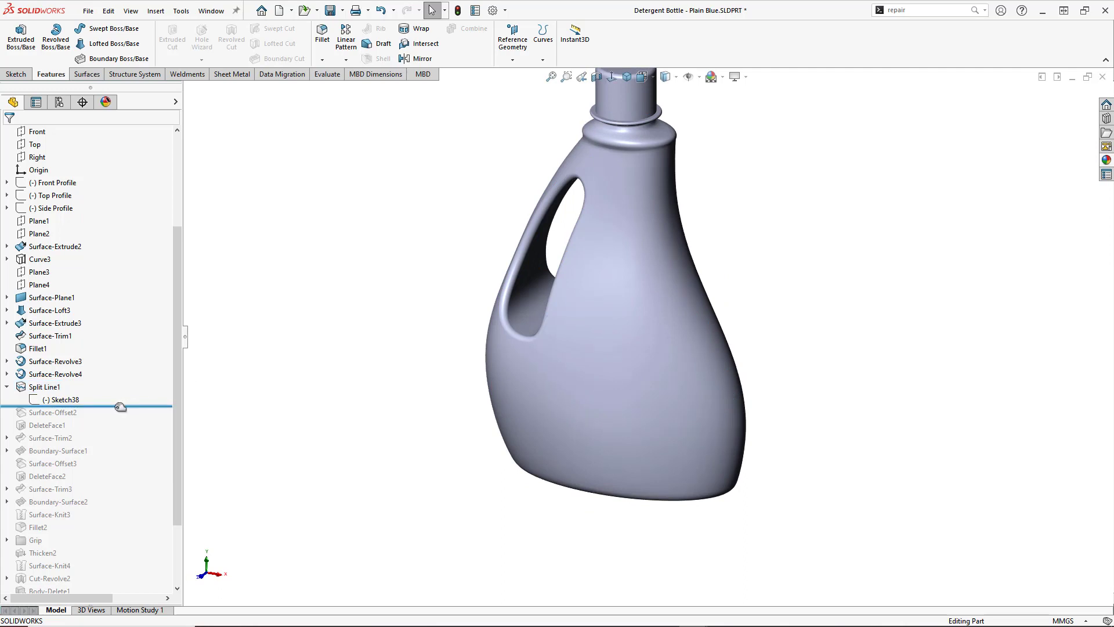
Roll the model forward past Surface-Offset2 and DeleteFace1, checking the label face before its removal and the gap around the offset surface
drag(120, 406, 120, 419)
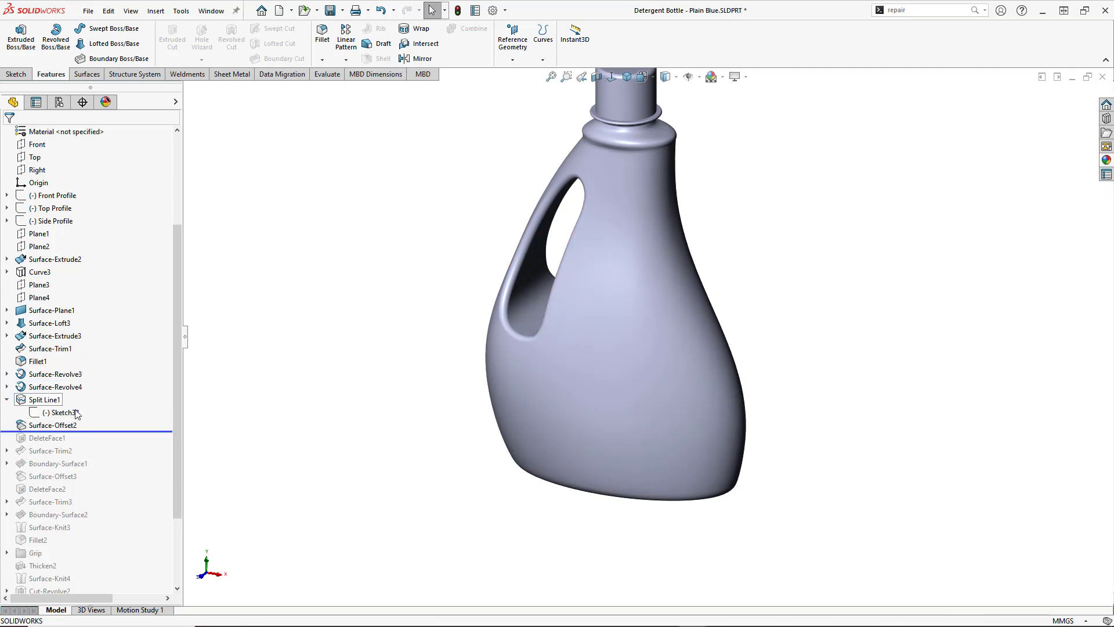
click(615, 412)
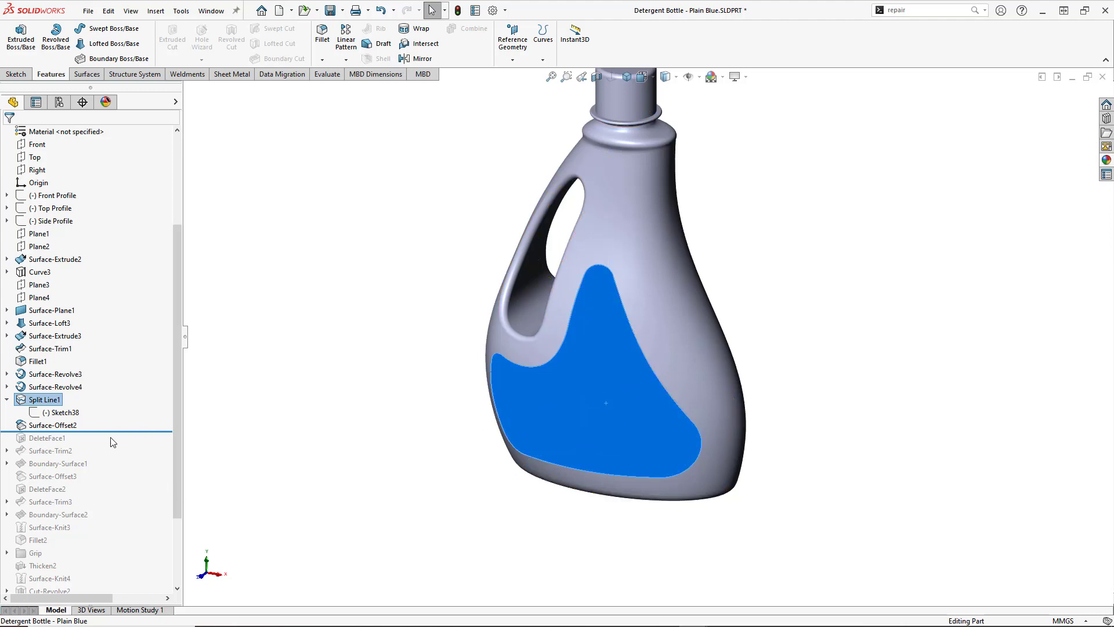
drag(108, 431, 108, 444)
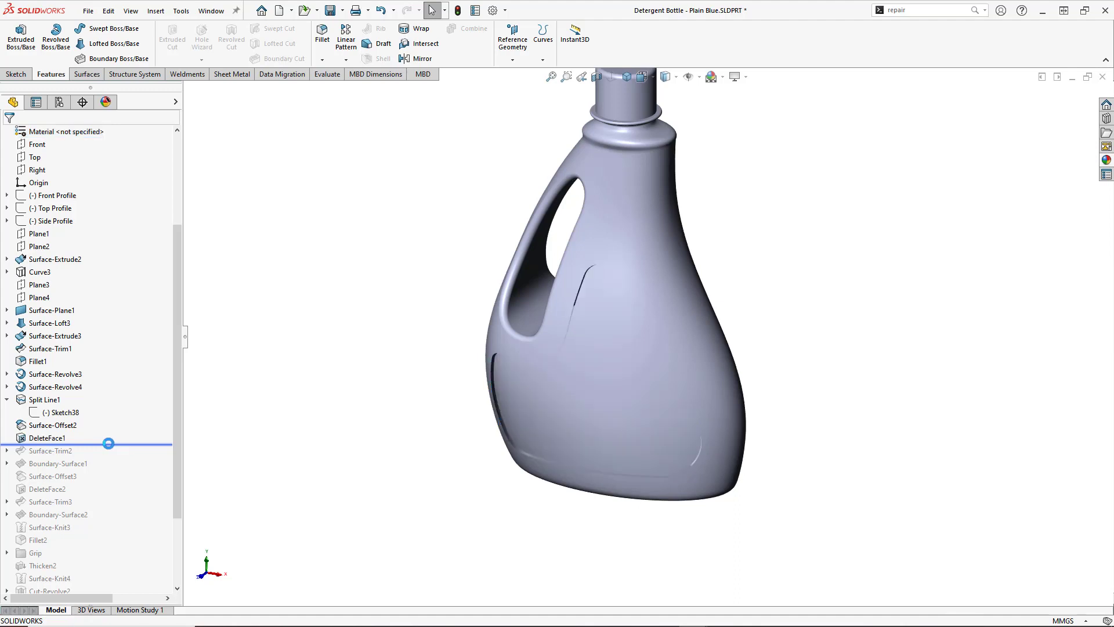
middle_drag(587, 419, 562, 398)
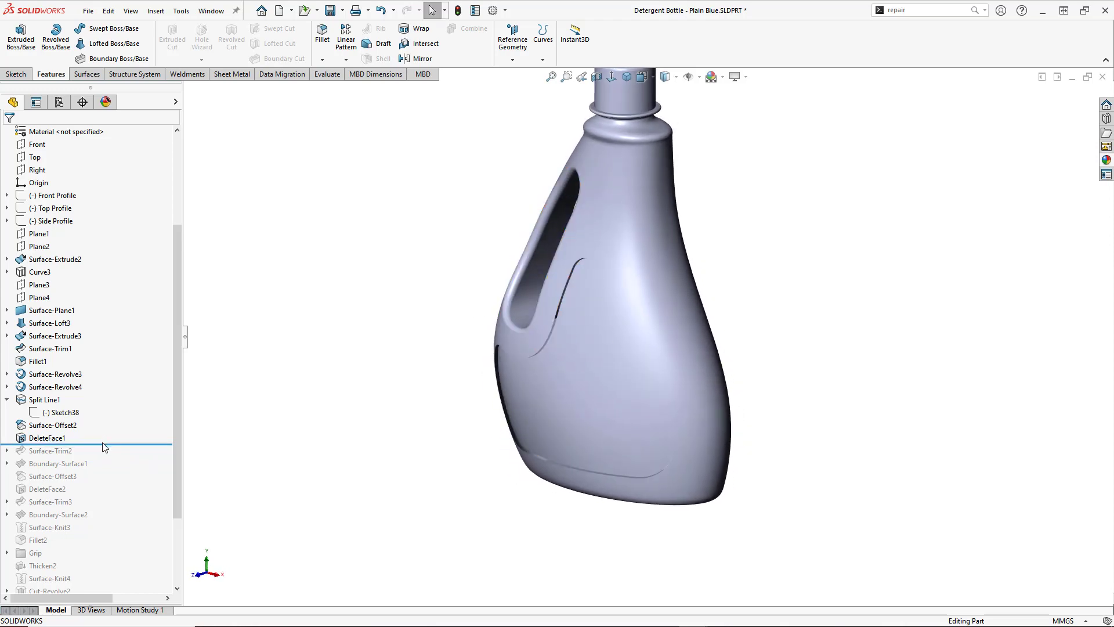
Roll the model forward past Surface-Trim2 and inspect the trimmed gap around the label area
click(108, 444)
drag(108, 451, 105, 456)
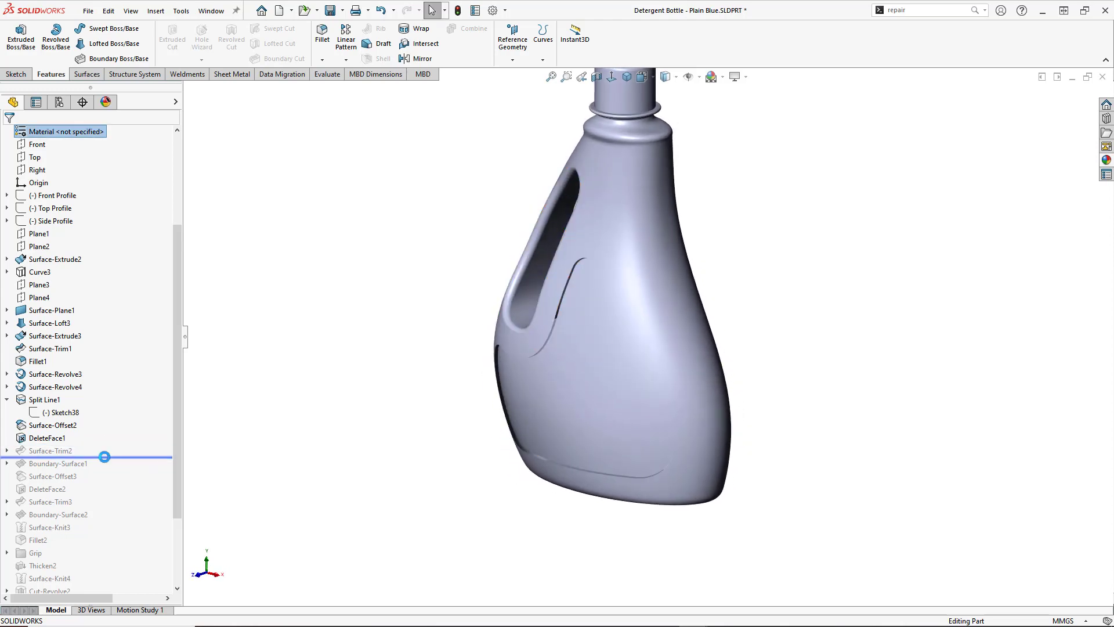
middle_drag(586, 415, 638, 401)
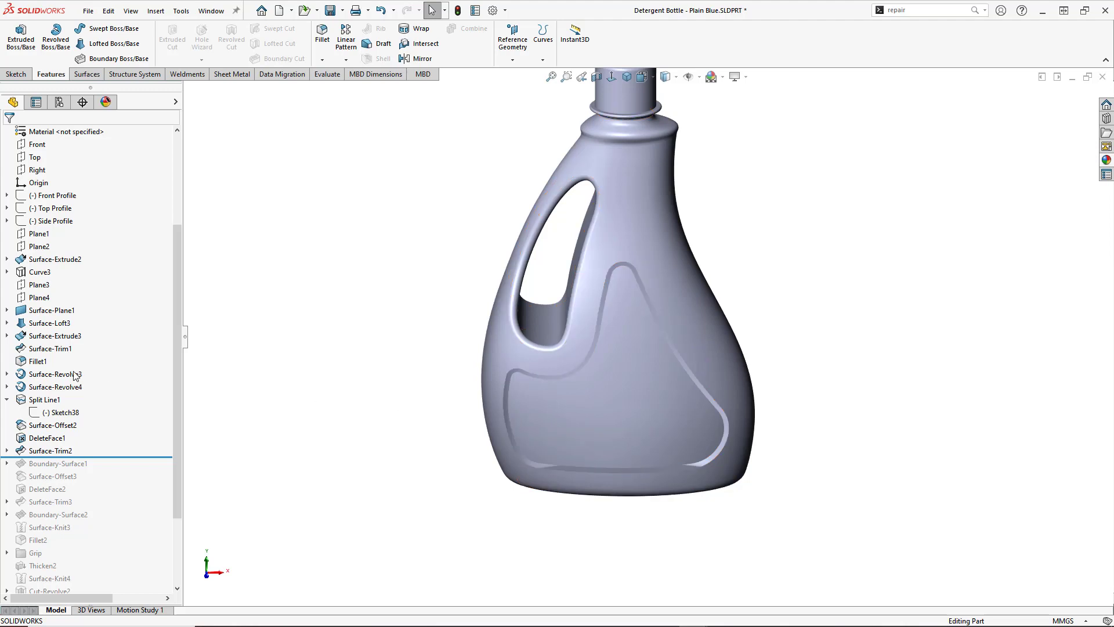
Roll the model forward past Boundary-Surface1 and on through Boundary-Surface2, inspecting the closed label gap on both sides of the bottle
middle_drag(636, 372, 580, 333)
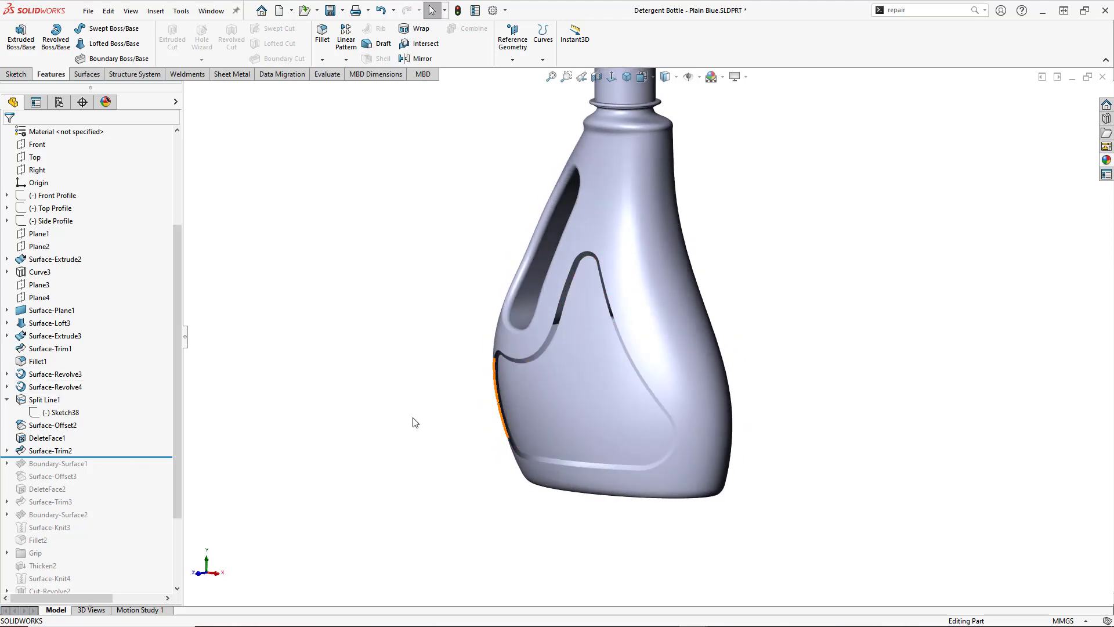
mouse_move(113, 457)
mouse_down()
mouse_move(120, 484)
mouse_move(119, 469)
mouse_up()
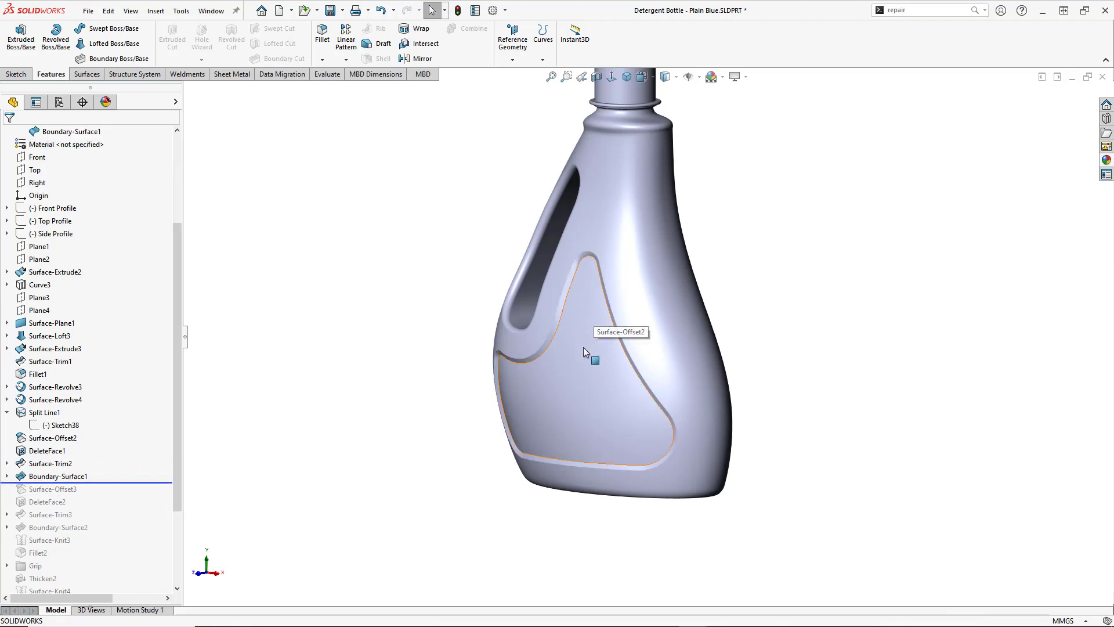
middle_drag(406, 459, 340, 485)
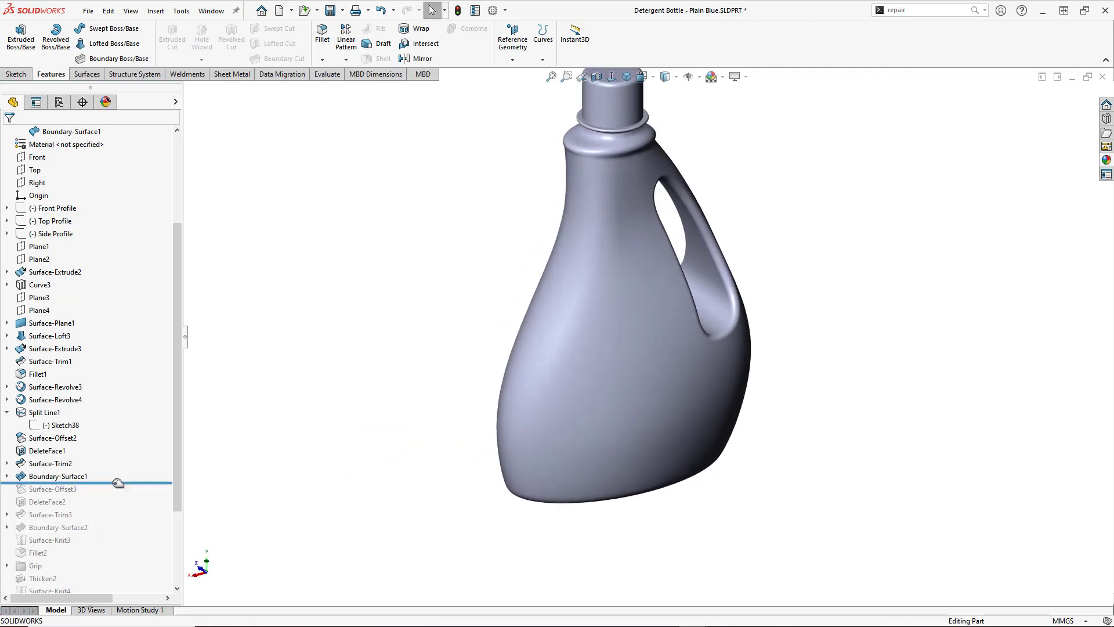
drag(116, 484, 122, 531)
middle_drag(398, 520, 485, 477)
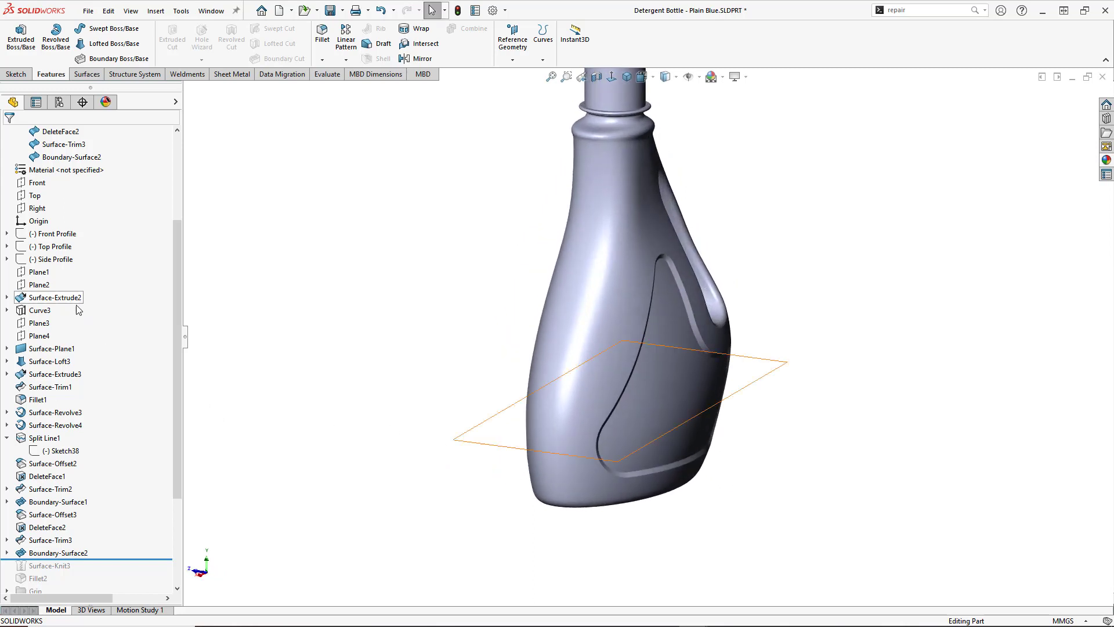
Select Split Line1 to examine its split edges and dependent features with the label side in view, and clear the selection
mouse_move(45, 442)
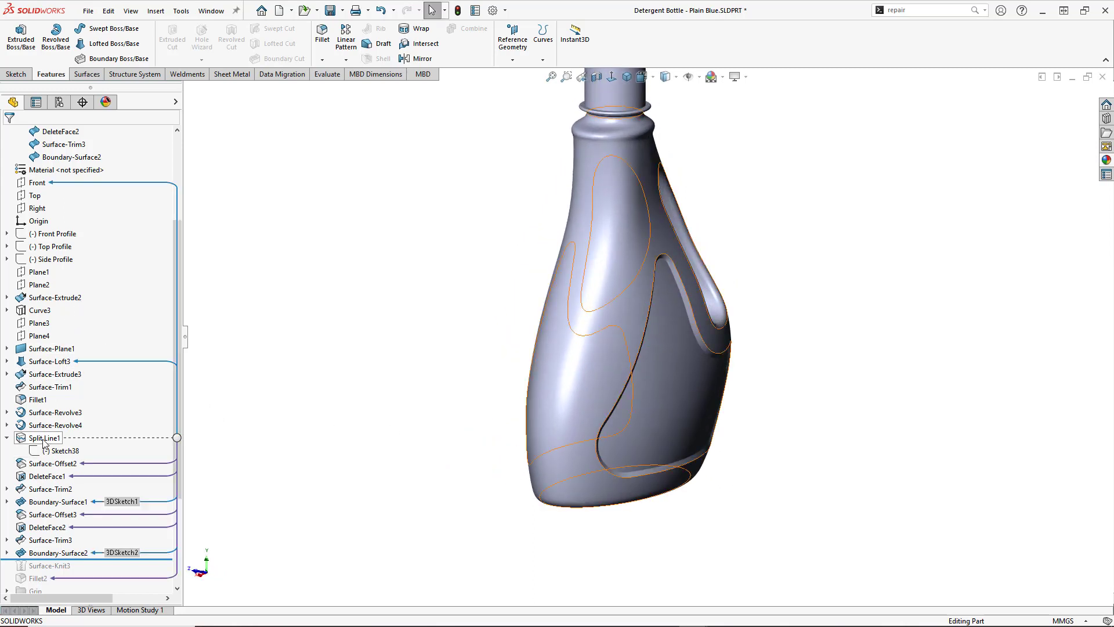
click(44, 442)
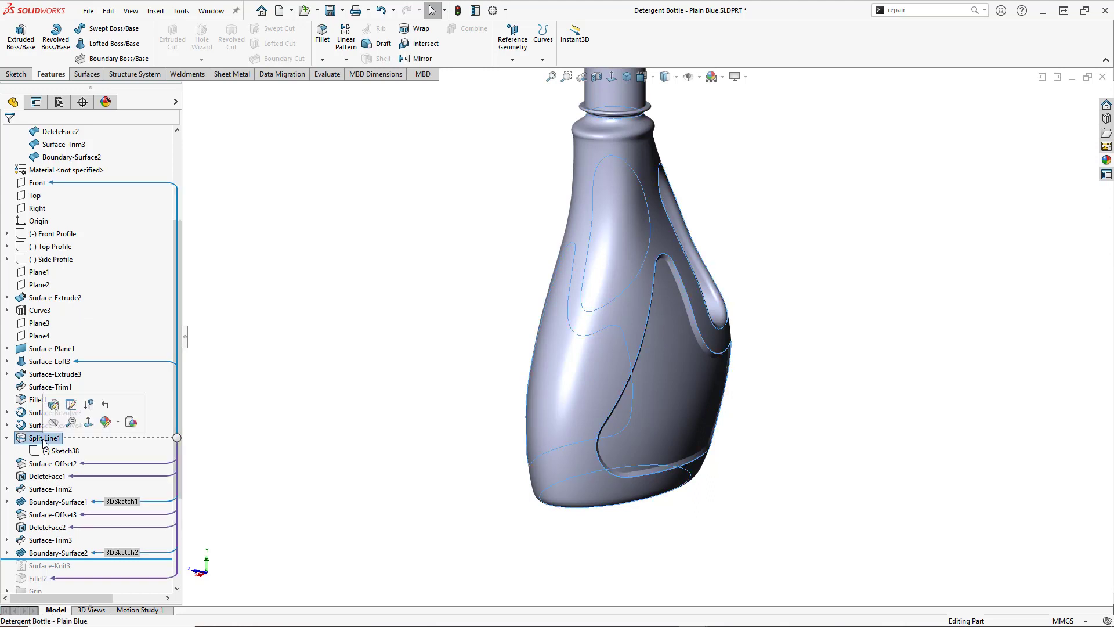
key(ctrl+1)
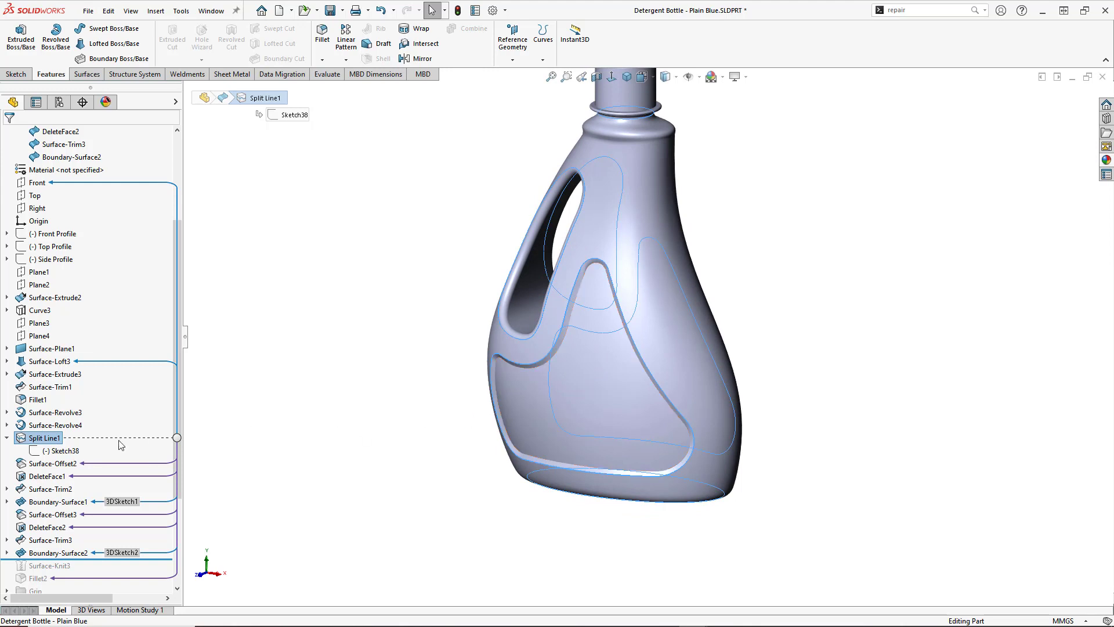
key(Escape)
Roll the model forward to the end of the history, past Combine1, and inspect the finished bottle's label and handle sides
drag(176, 451, 179, 540)
drag(137, 421, 124, 585)
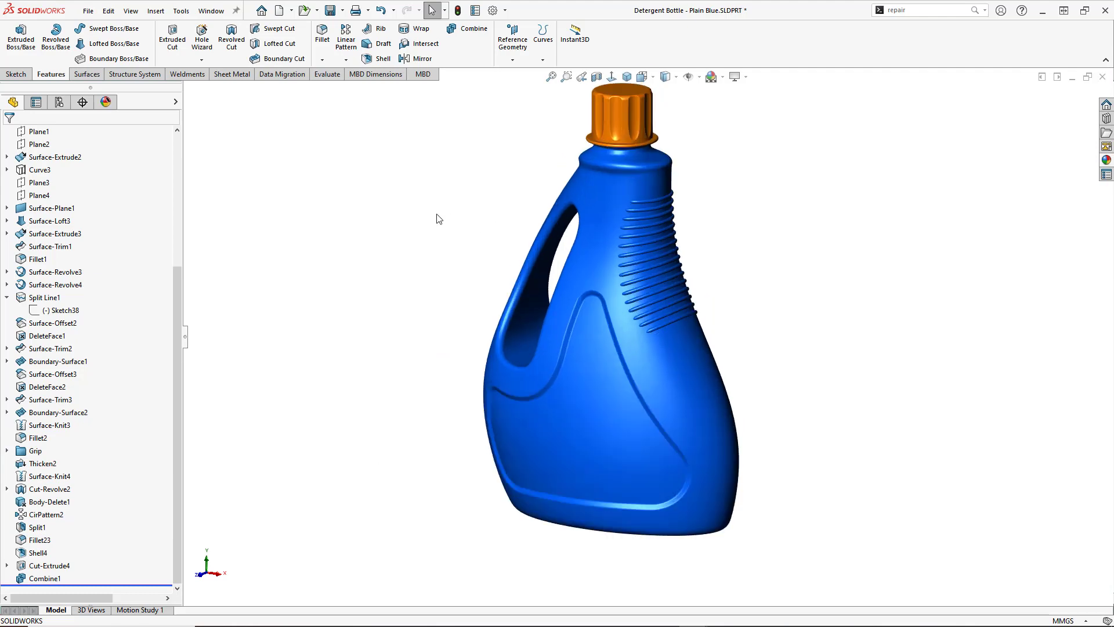
middle_drag(590, 347, 540, 357)
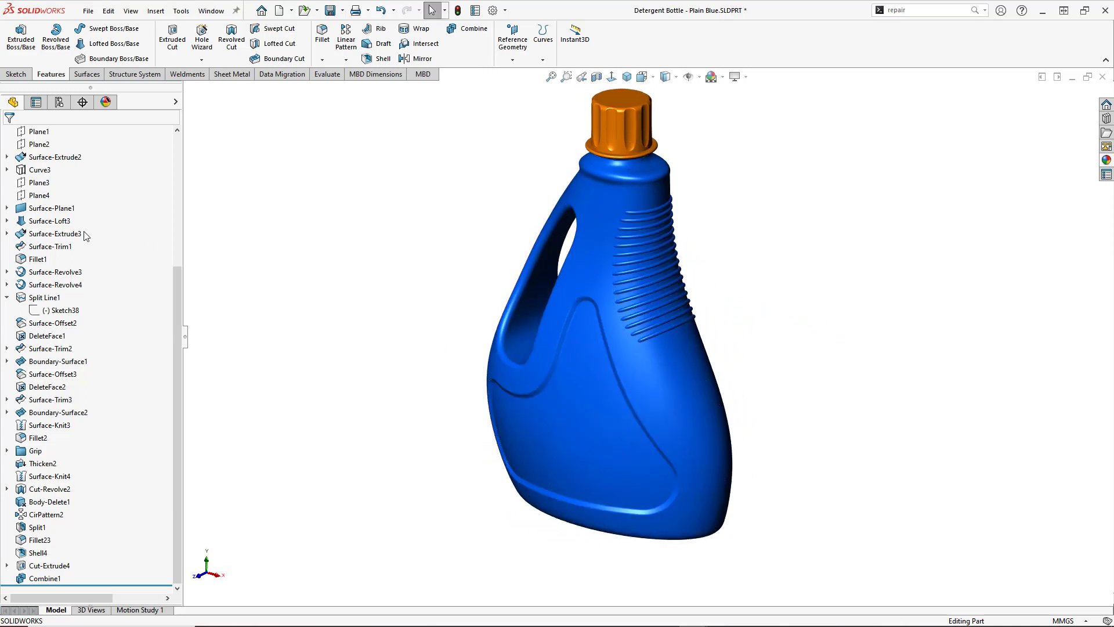
mouse_move(38, 300)
middle_drag(390, 316, 575, 308)
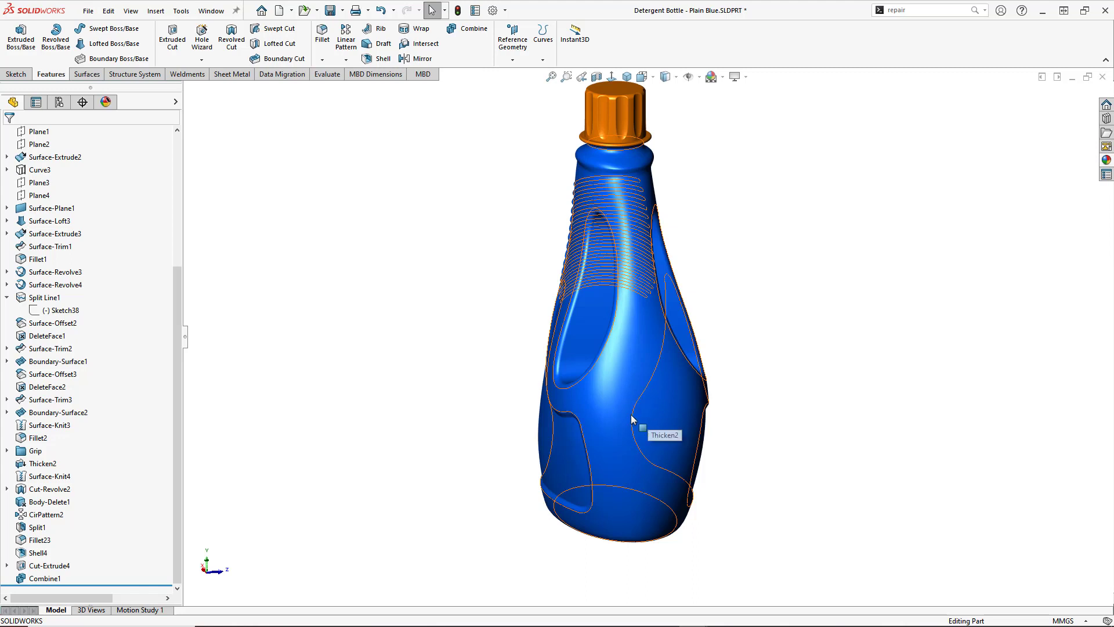
middle_drag(637, 376, 694, 269)
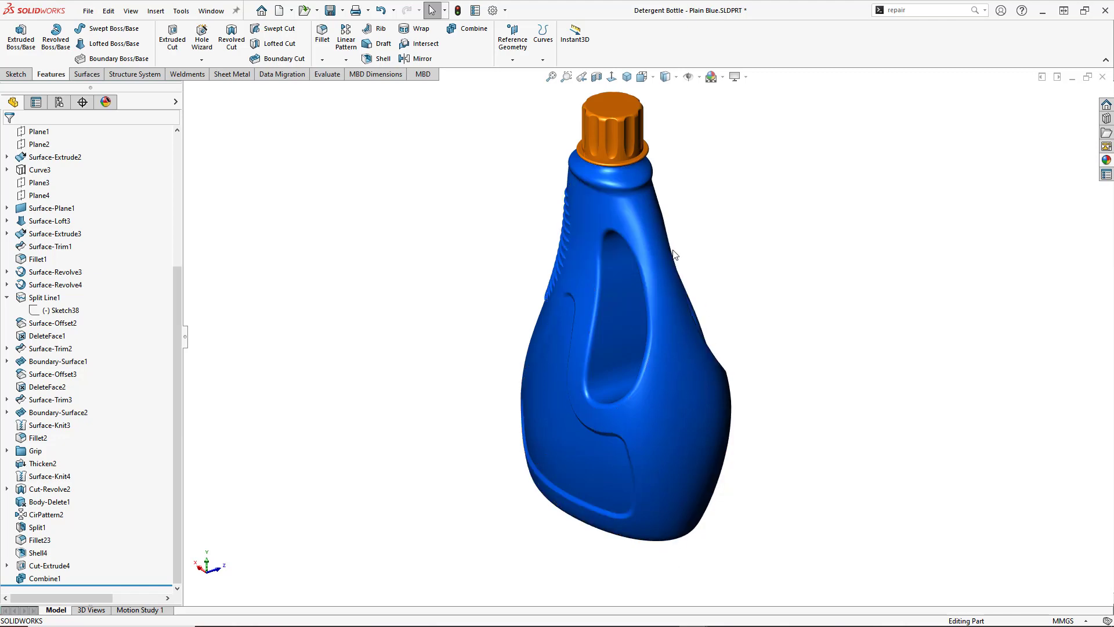
middle_drag(759, 490, 659, 443)
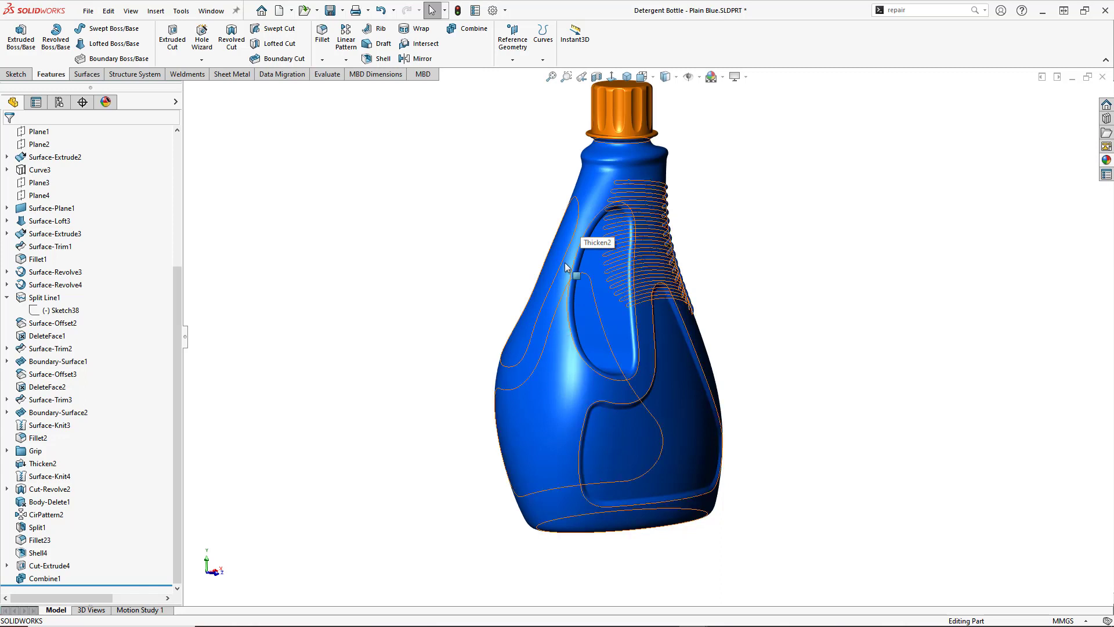
middle_drag(453, 295, 474, 339)
Orient the bottle to the Left view and start a new sketch on the Right plane
right_drag(453, 289, 415, 286)
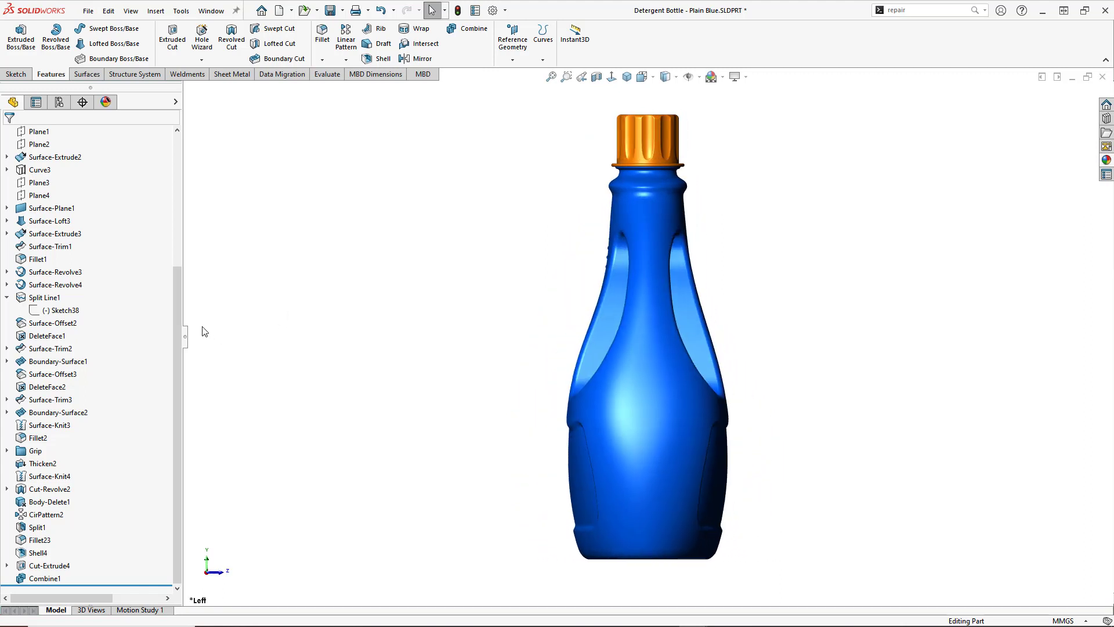
drag(178, 335, 178, 175)
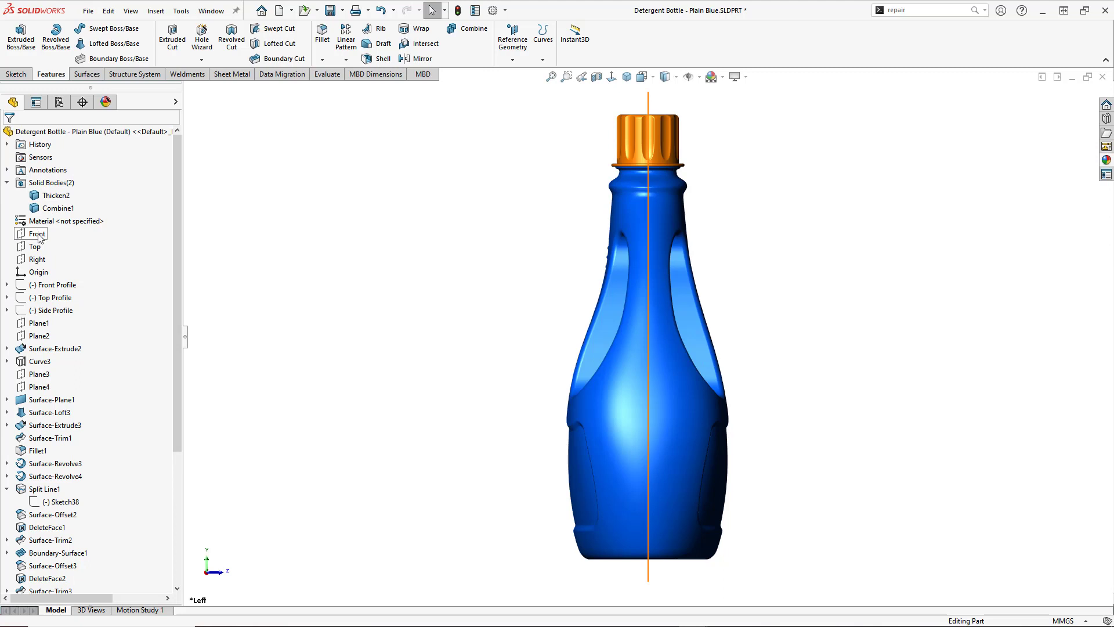
mouse_move(38, 235)
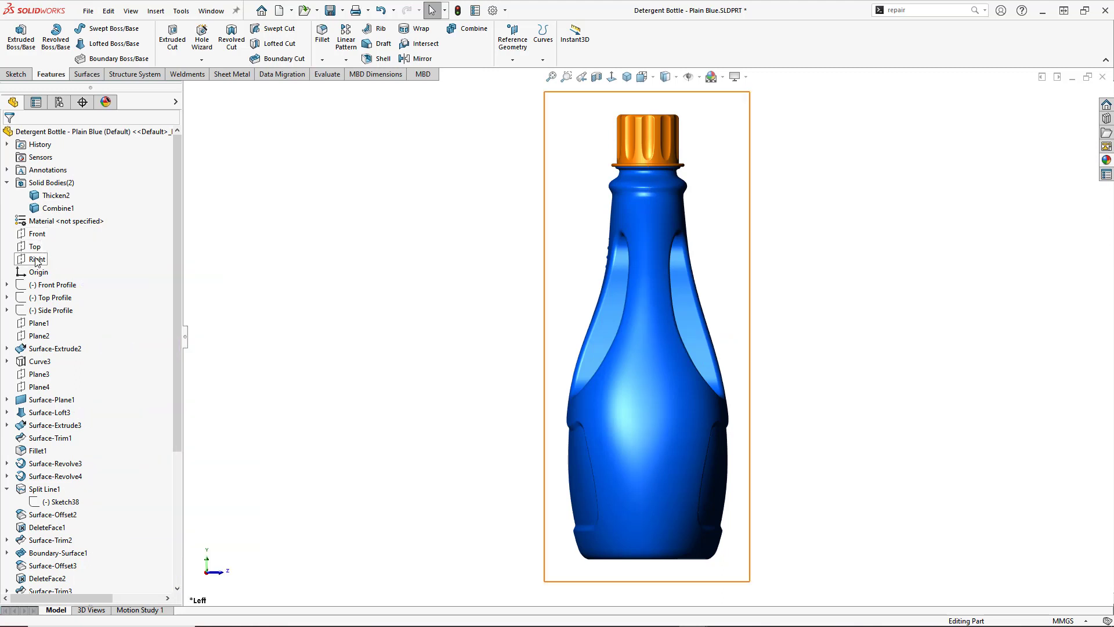
click(36, 259)
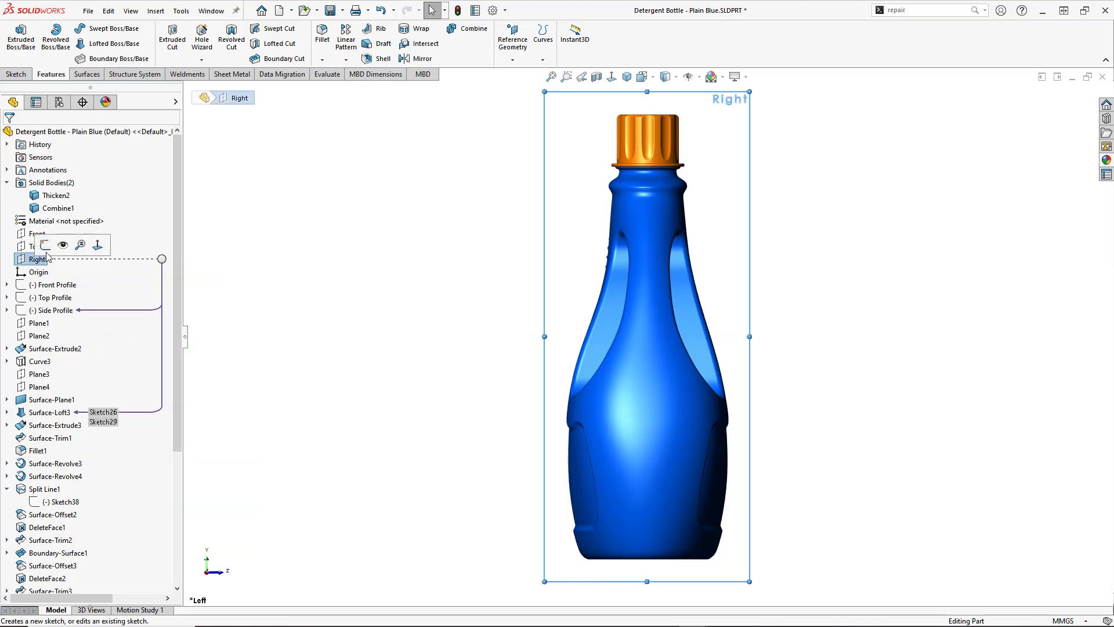
click(46, 247)
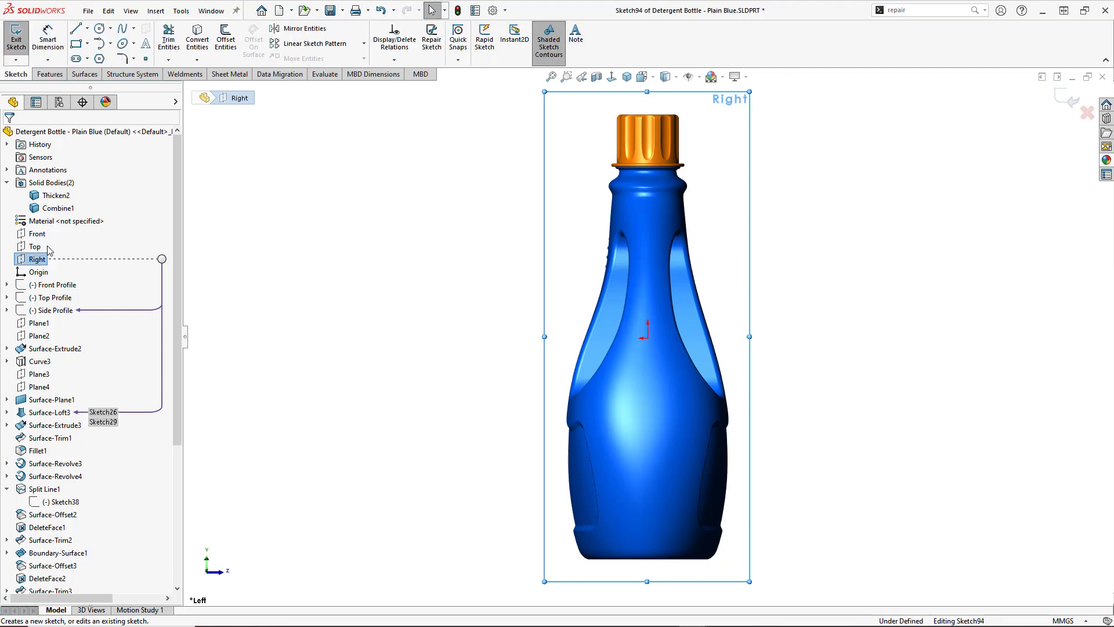
Sketch a slanted midpoint line about 13 mm long across the neck, above the origin and between the two handle recesses
click(87, 29)
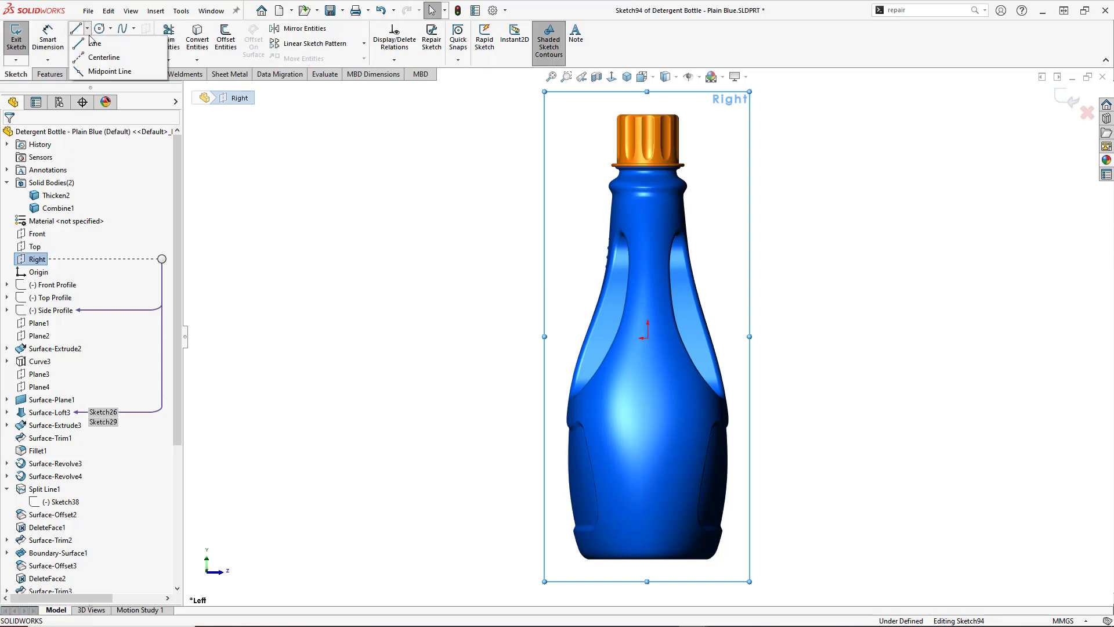
click(108, 70)
scroll(679, 345, down, 5)
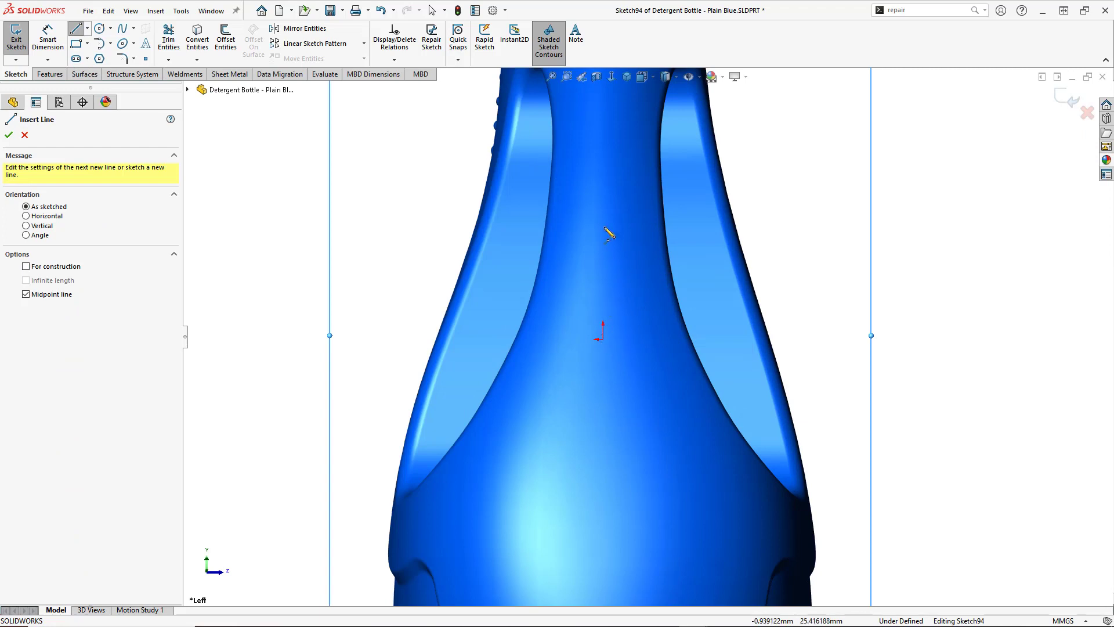
click(603, 167)
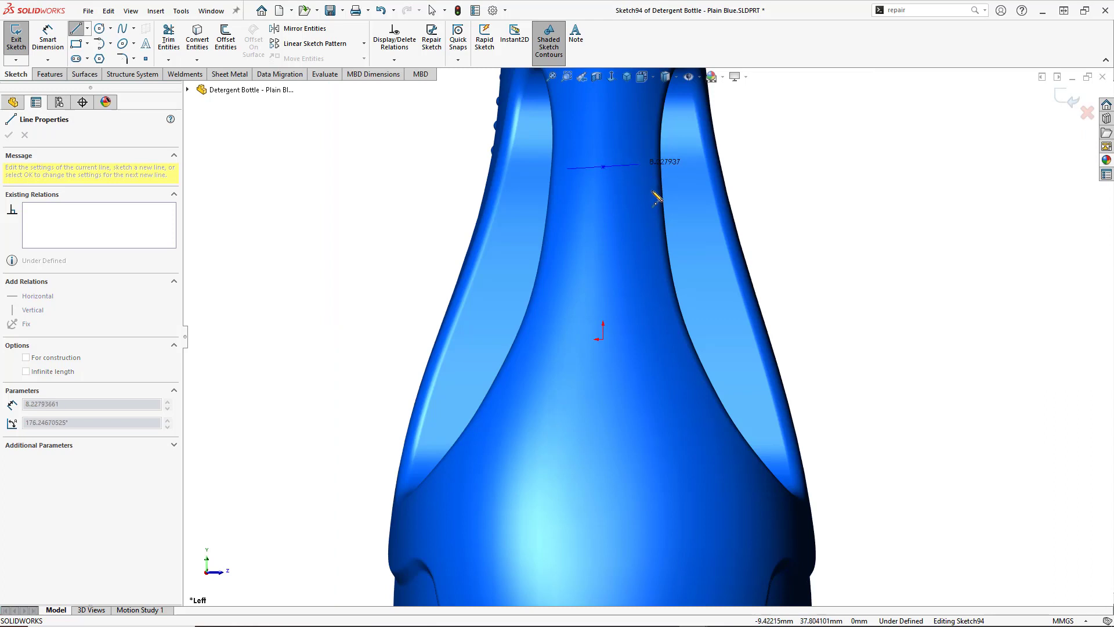
scroll(650, 196, up, 2)
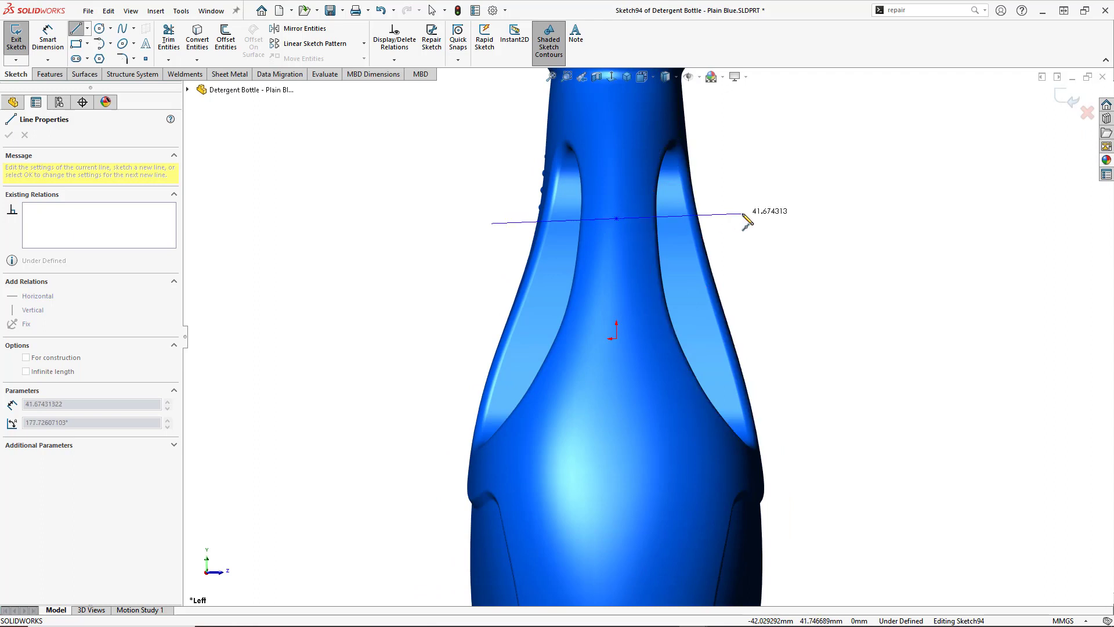
click(635, 227)
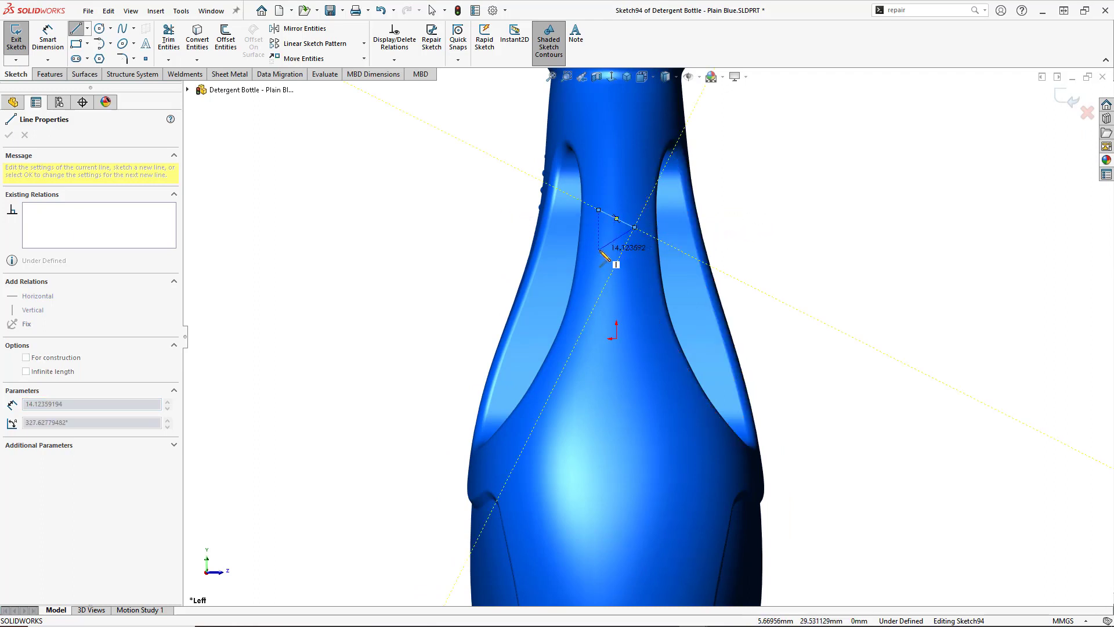
key(Escape)
Make the midpoint line horizontal and align its midpoint vertically with the origin
click(627, 224)
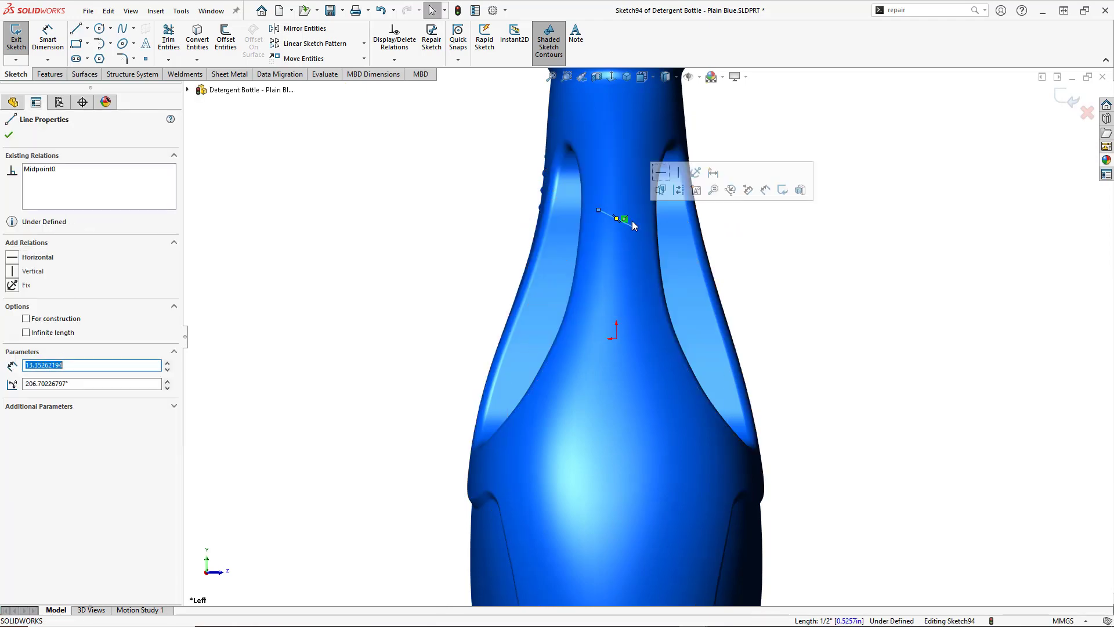
click(665, 177)
click(843, 321)
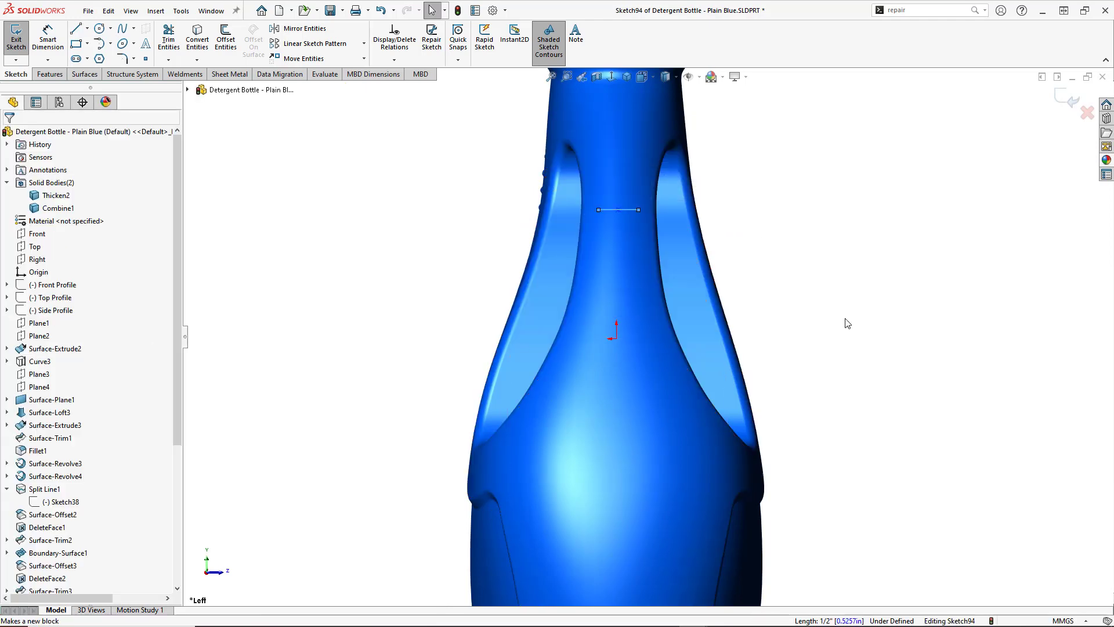
click(616, 208)
ctrl+click(615, 339)
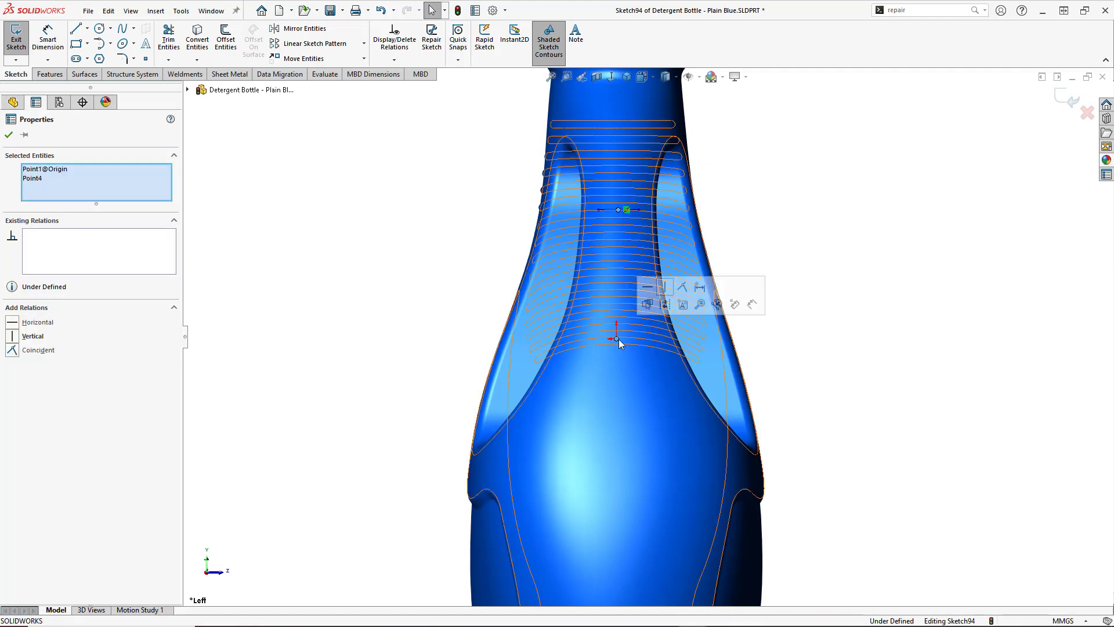
click(666, 287)
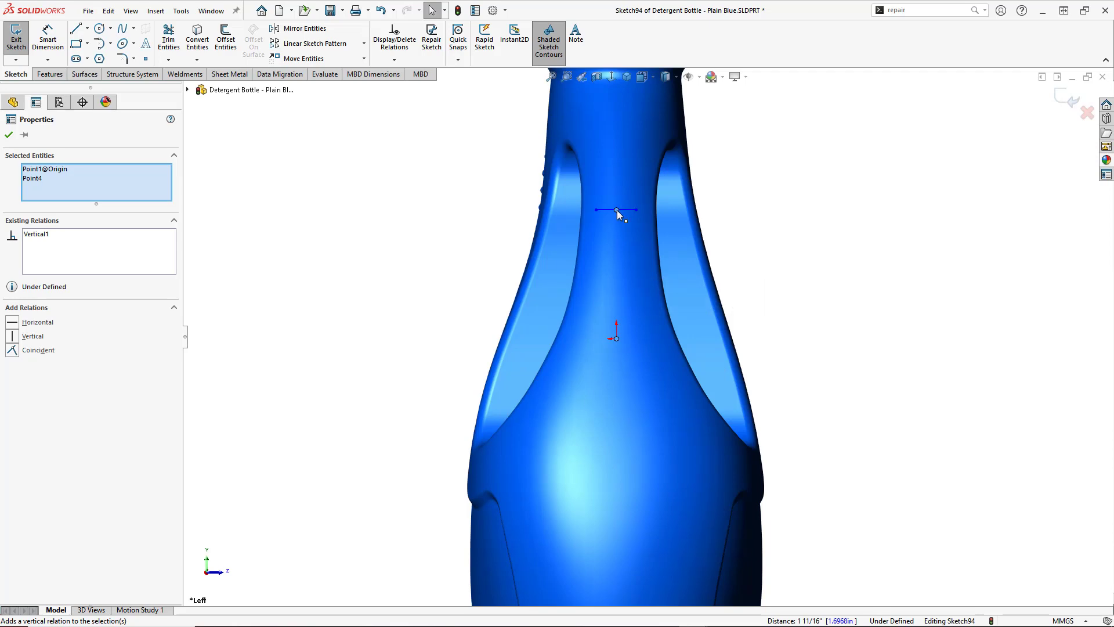
click(819, 277)
Draw two equally long vertical lines from the horizontal line's ends down to just below the bottle's base
scroll(676, 487, up, 5)
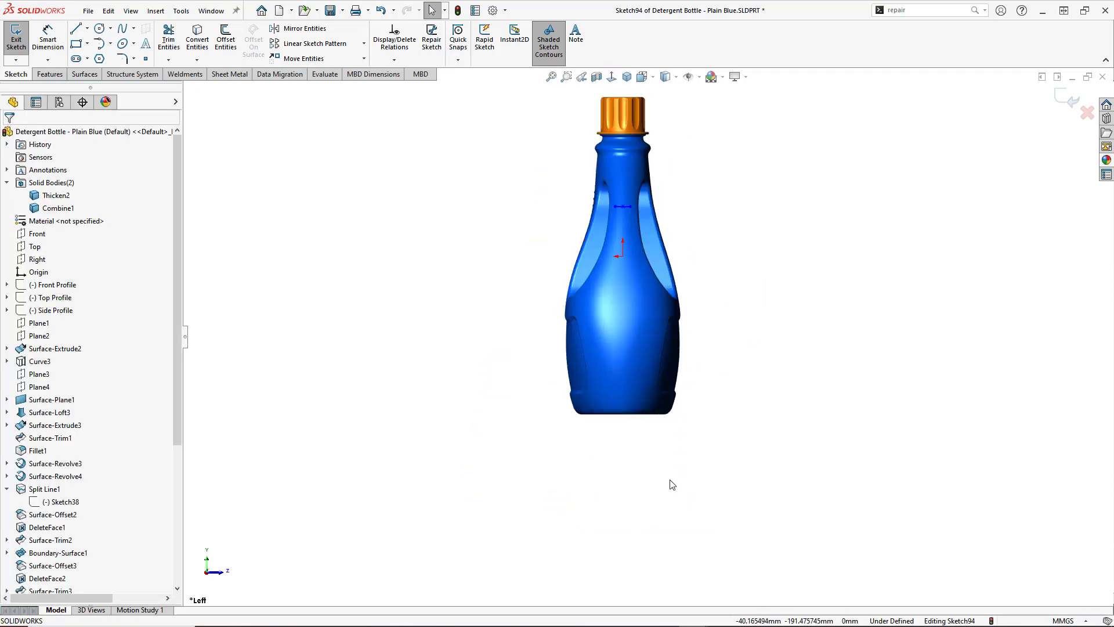
click(76, 29)
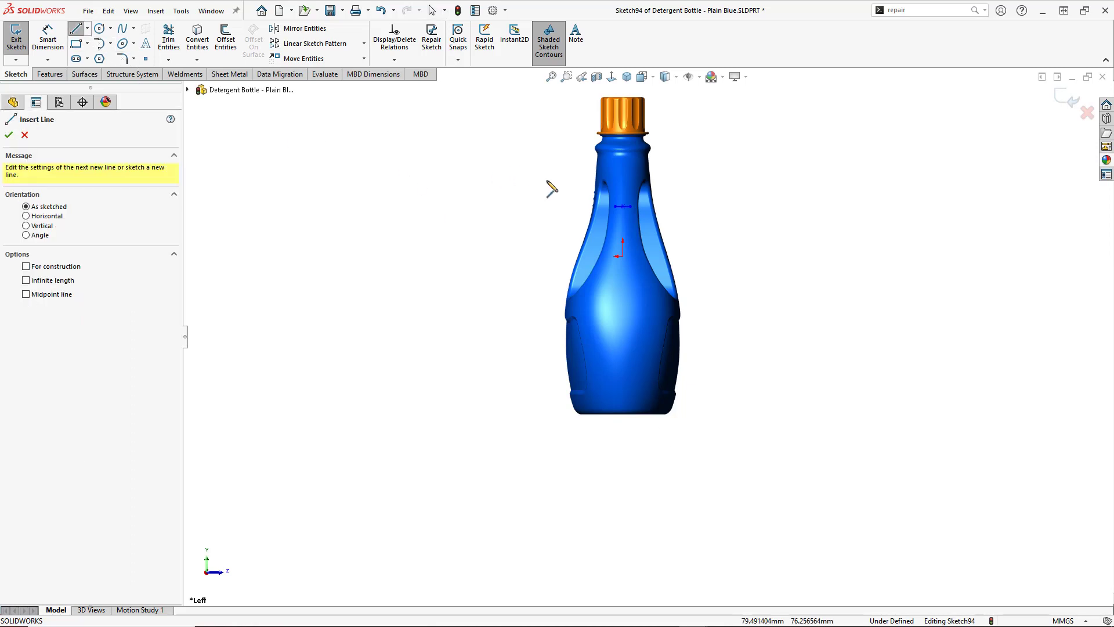
click(615, 207)
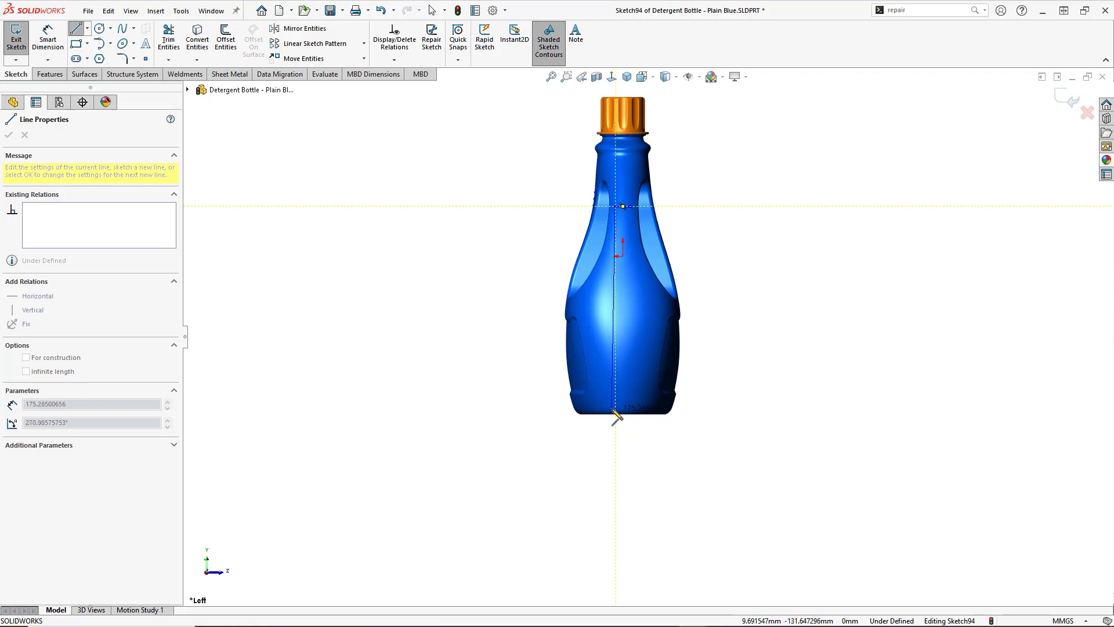
click(616, 431)
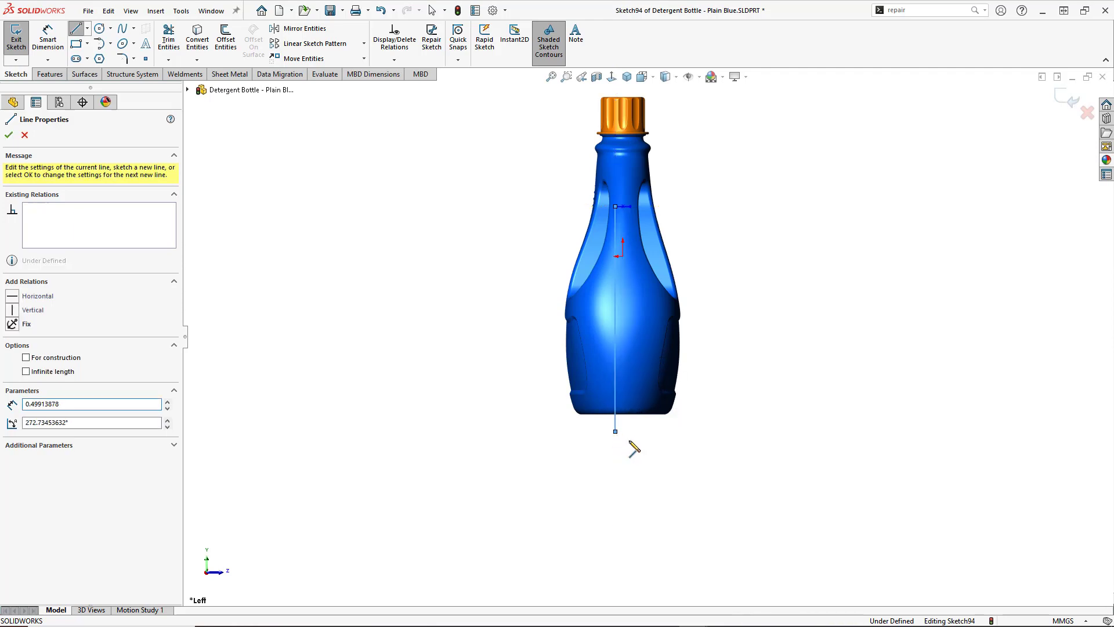
key(Escape)
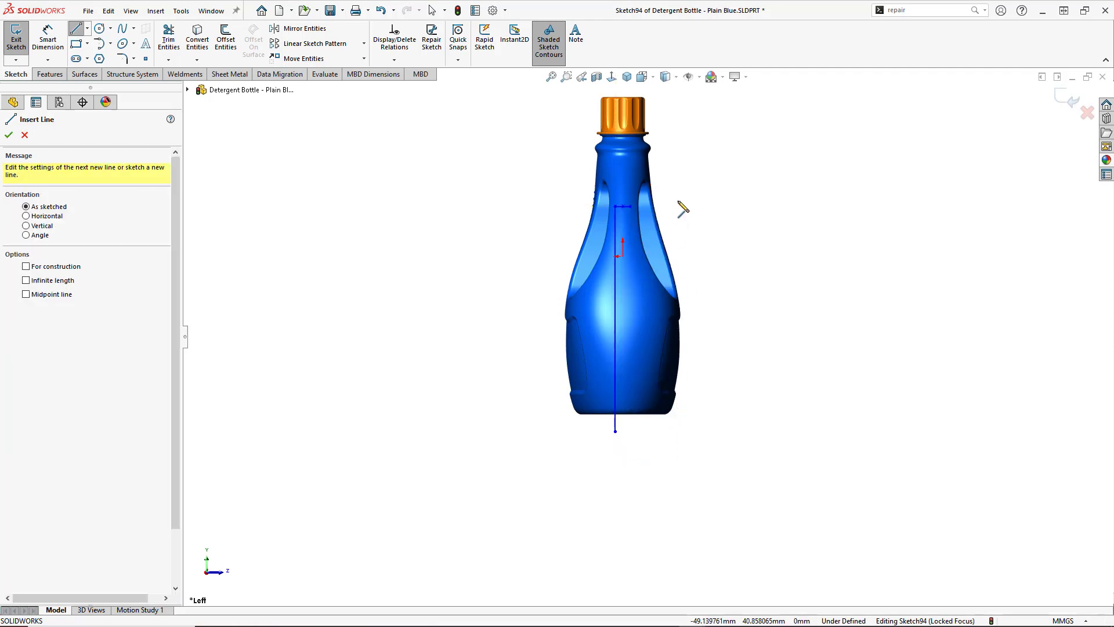
click(631, 206)
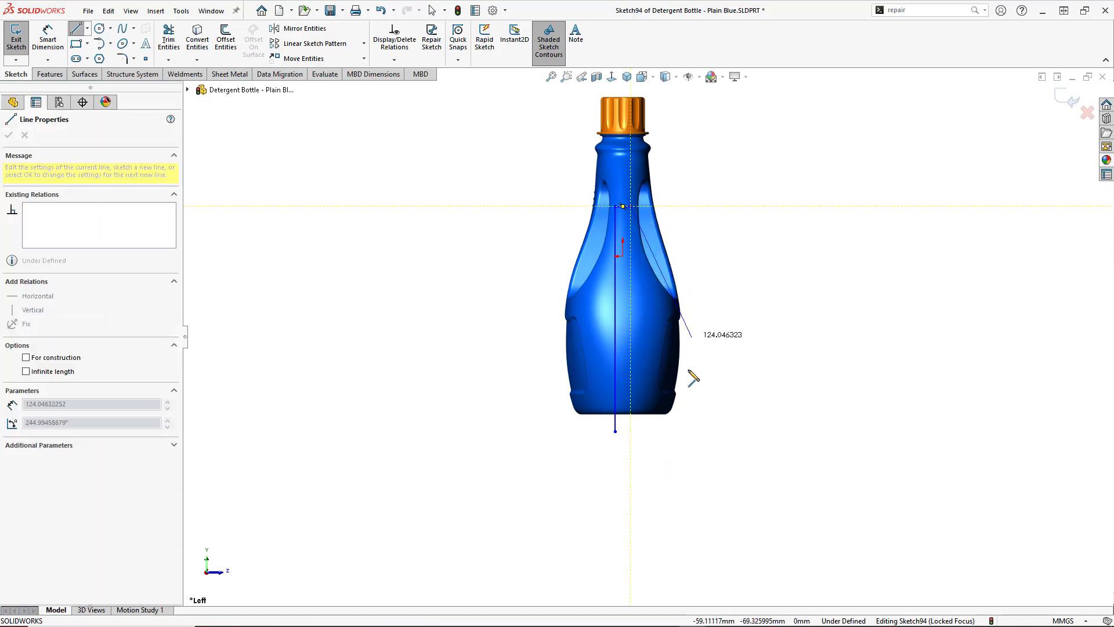
click(631, 431)
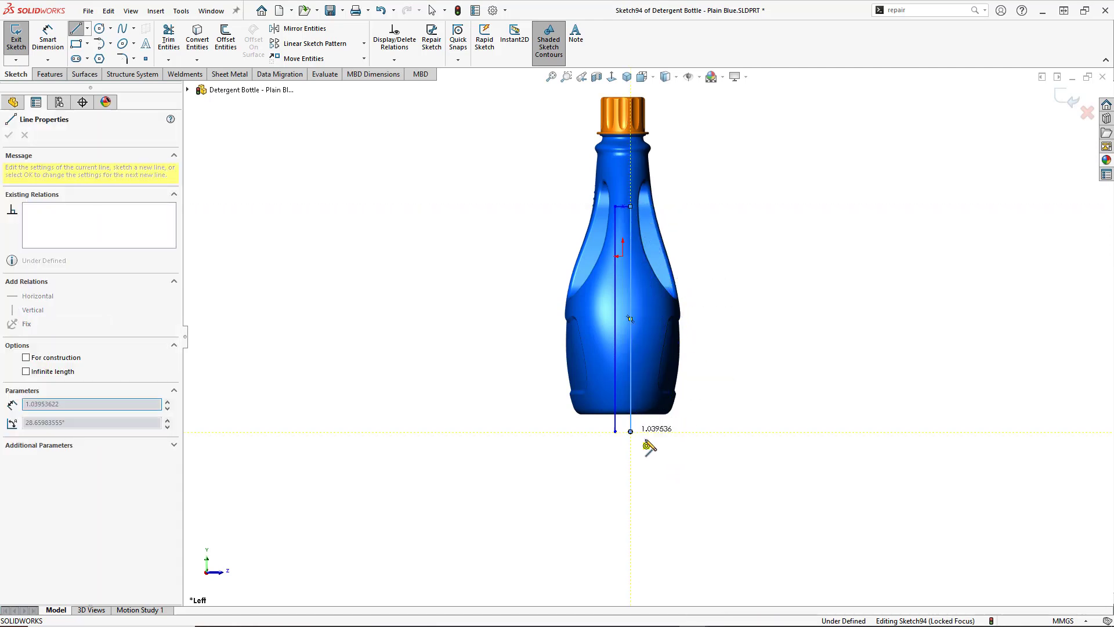
key(Escape)
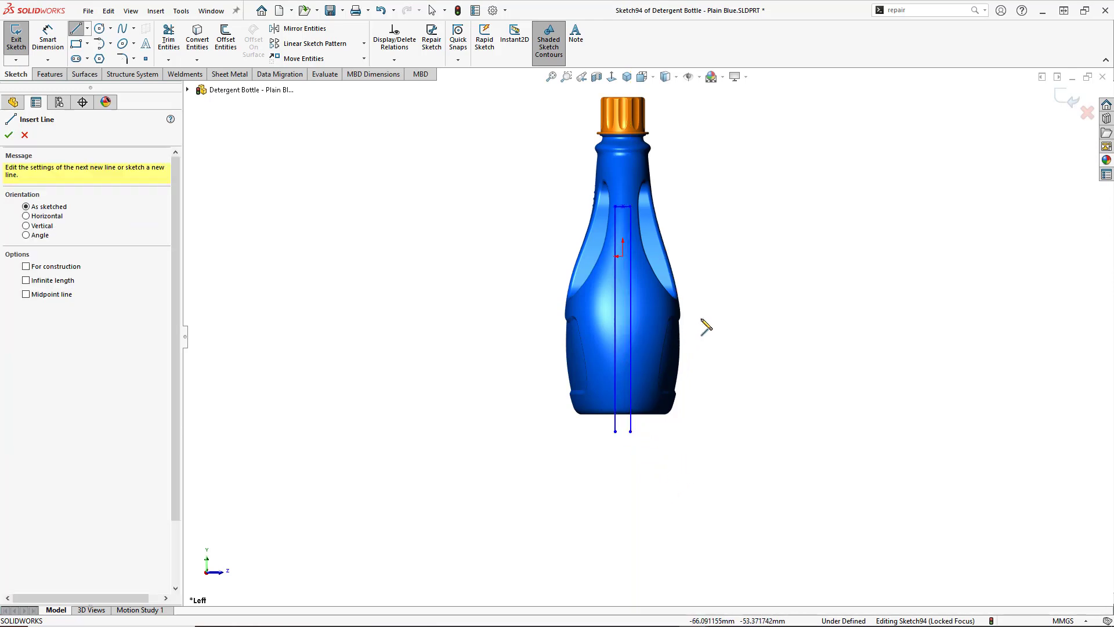
scroll(632, 206, down, 4)
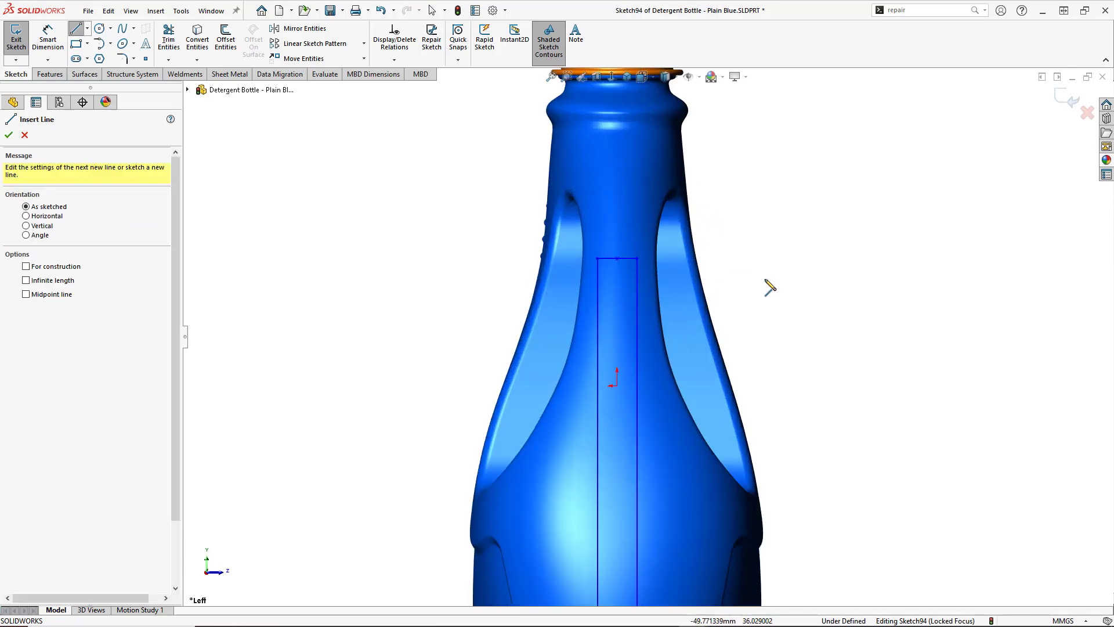
Dimension the short horizontal line at the strip's upper end and set its width to 3 mm
key(d)
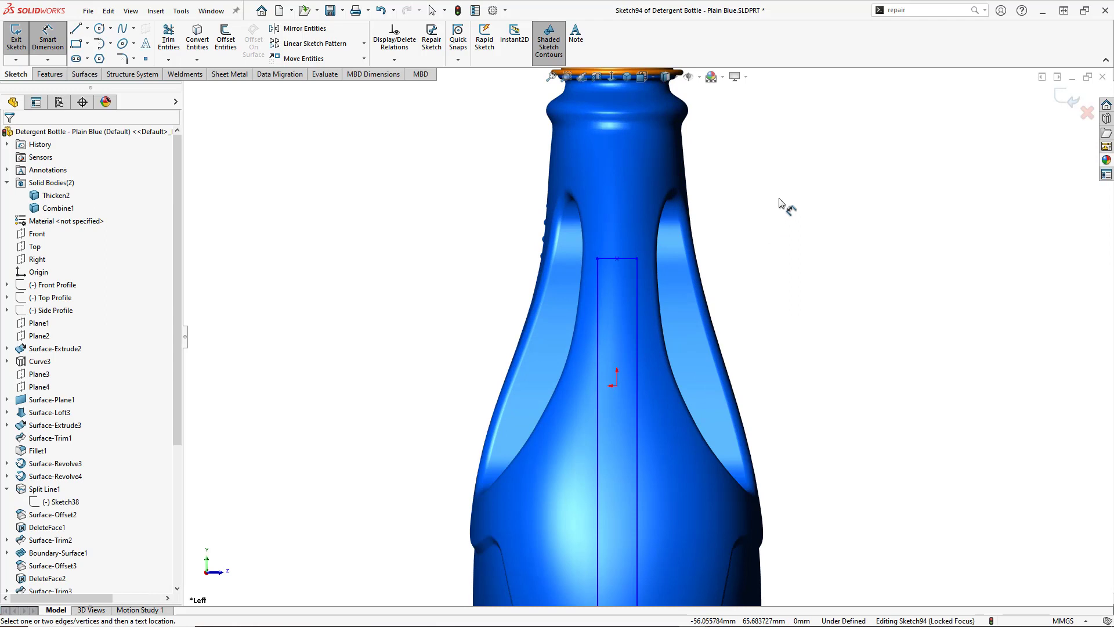
click(633, 260)
click(804, 225)
text(3)
key(Return)
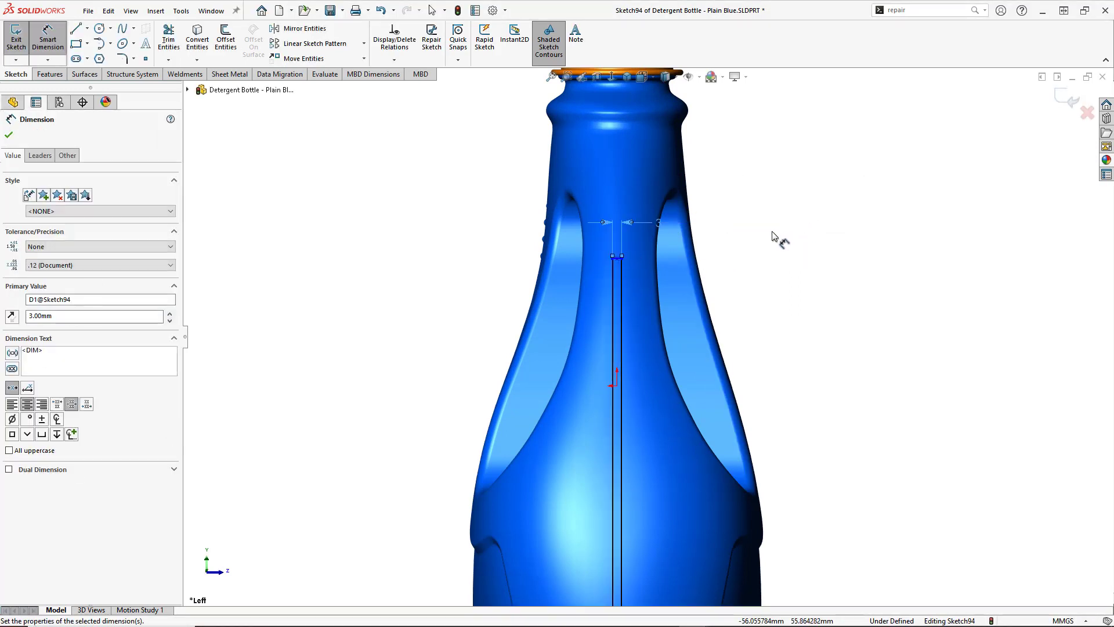
Dimension the vertical distance from the origin to the horizontal line's midpoint and set it to 70 mm
scroll(794, 362, down, 2)
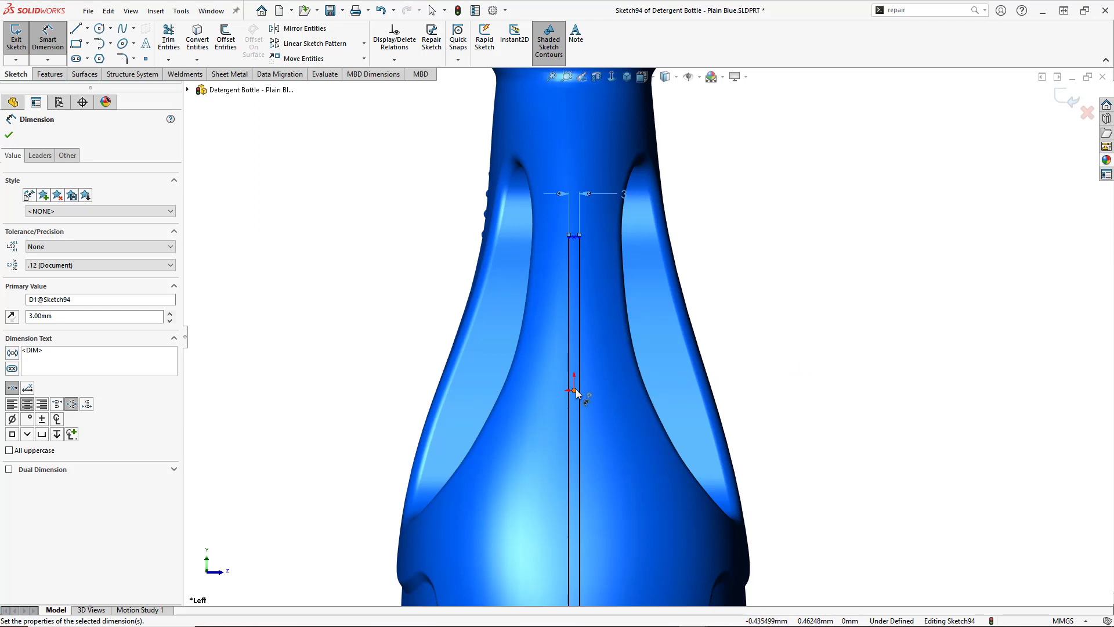
click(575, 391)
click(576, 237)
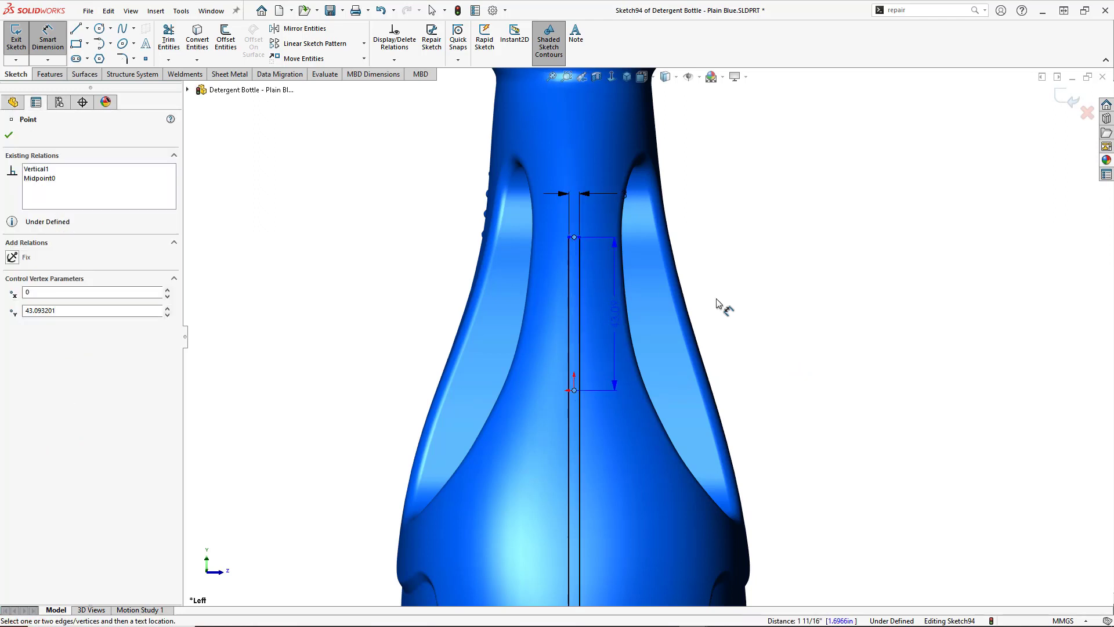
click(775, 324)
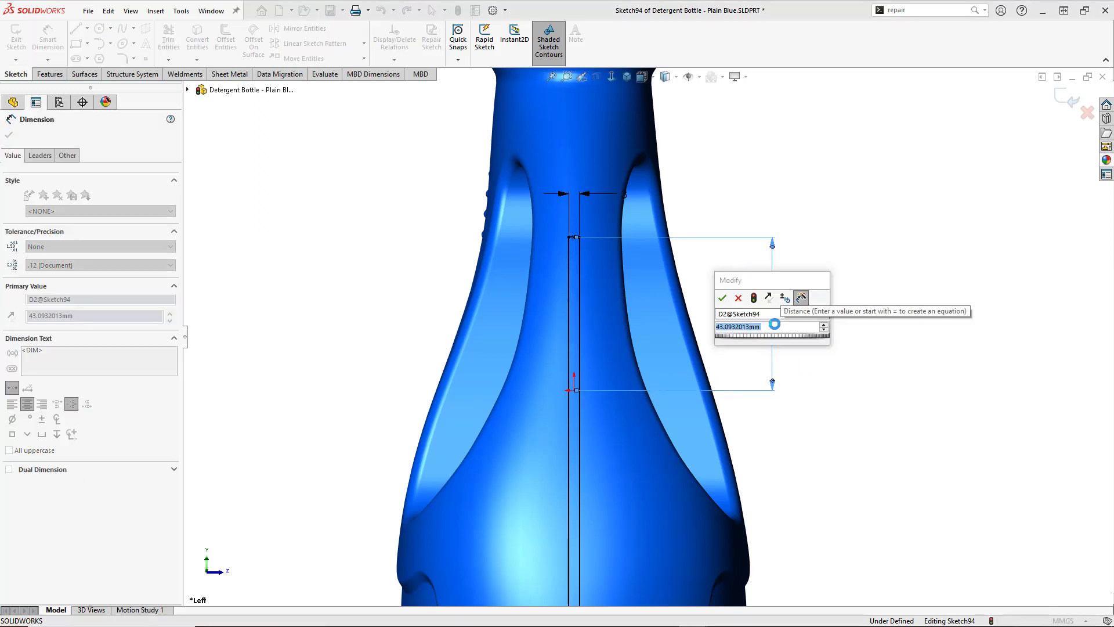
text(70)
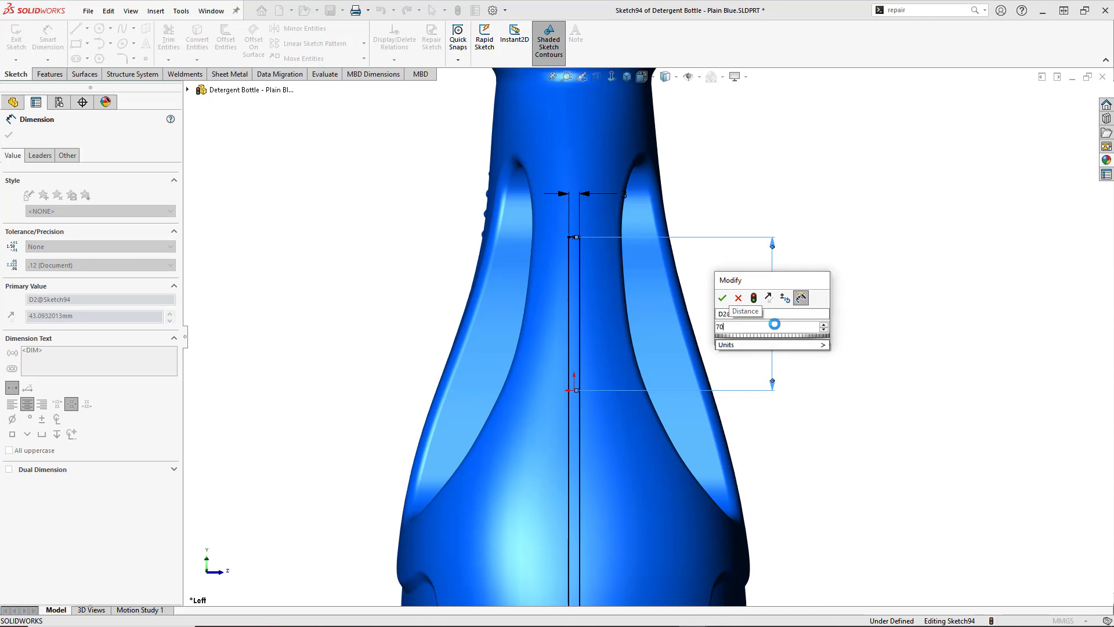
key(Return)
scroll(743, 337, down, 5)
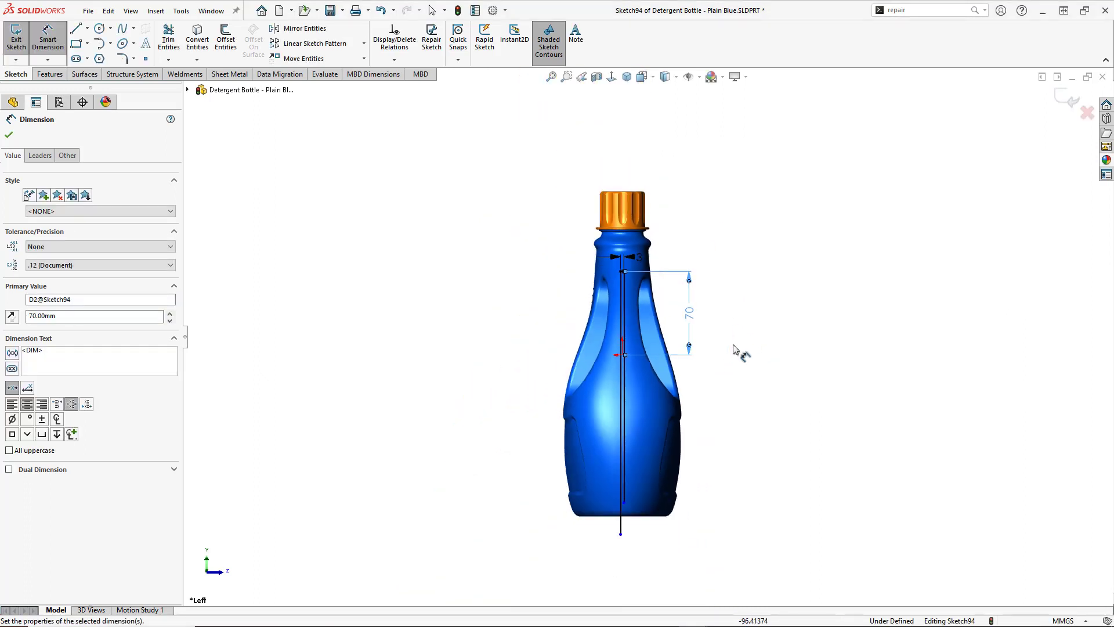
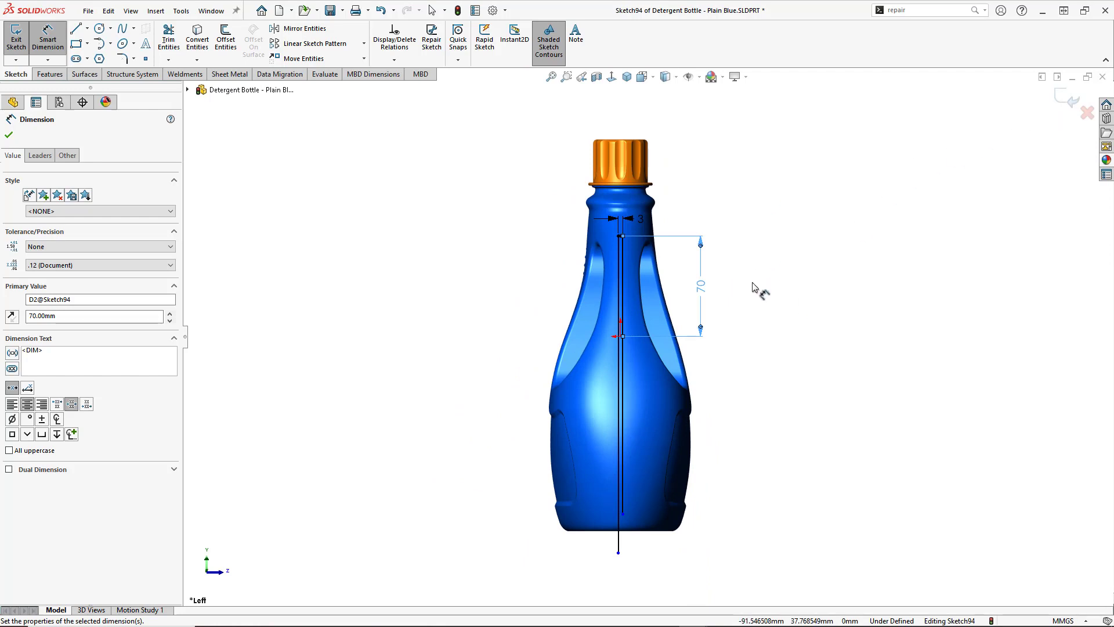
Extend the shorter vertical line down past the bottle's base so it ends level with the other vertical line
middle_drag(772, 369, 753, 356)
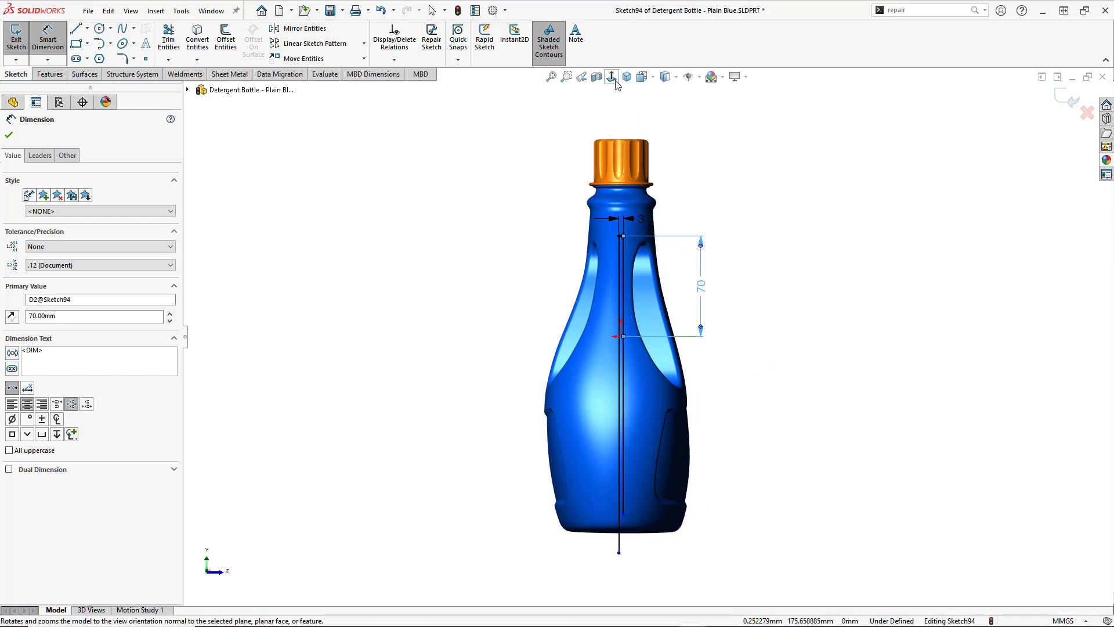
click(581, 76)
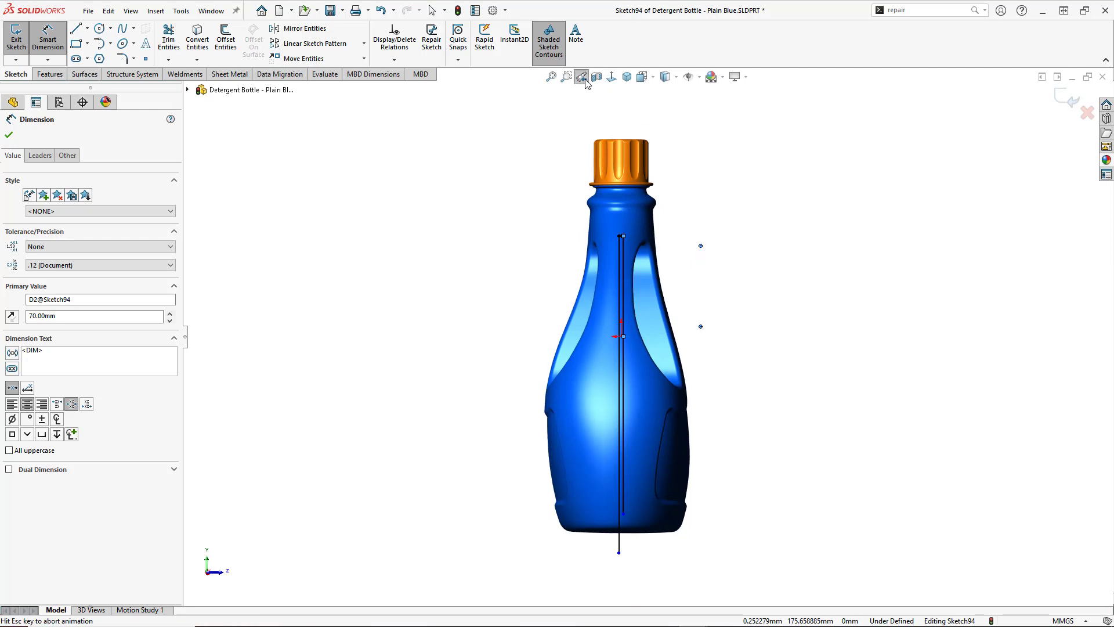
click(622, 514)
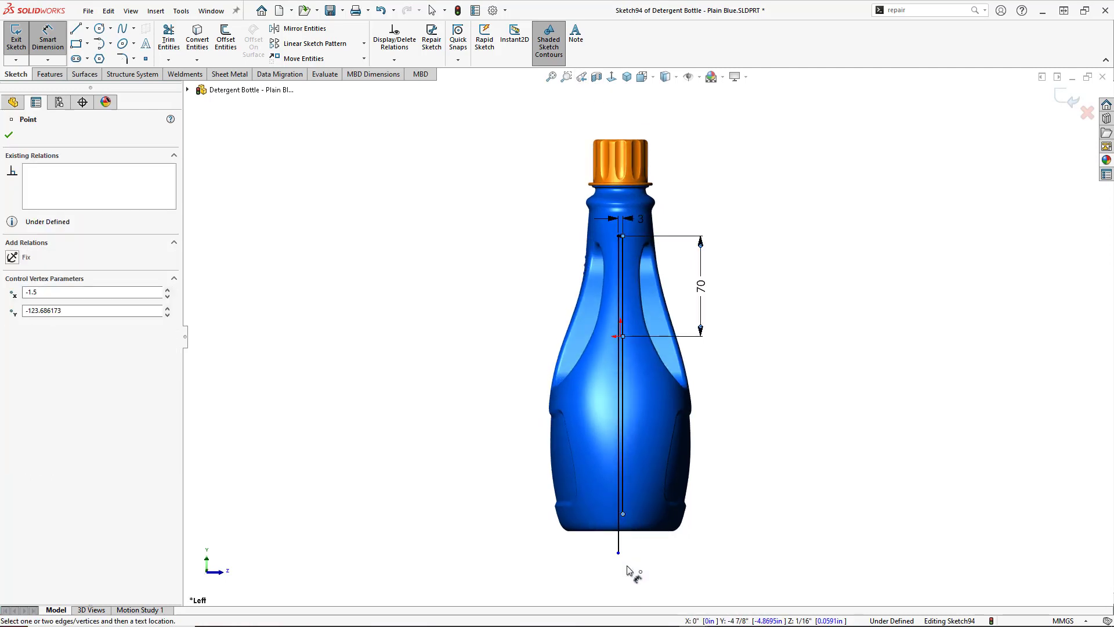
drag(627, 571, 635, 558)
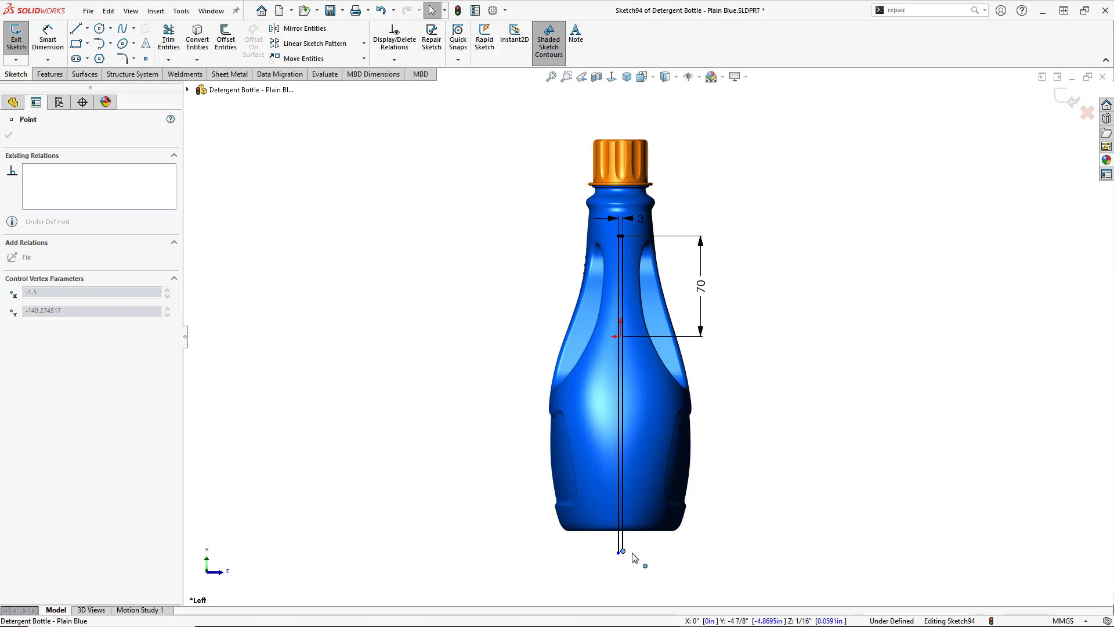
click(667, 572)
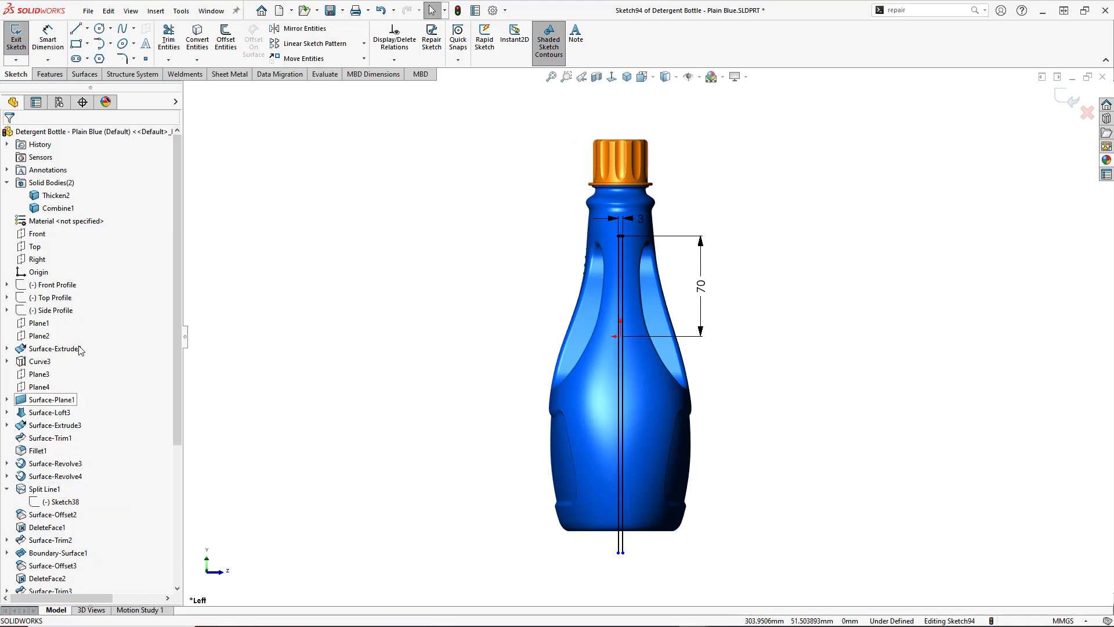
Create a projection Split Line from the current strip sketch on the bottle's large outer face, in a single direction
click(51, 75)
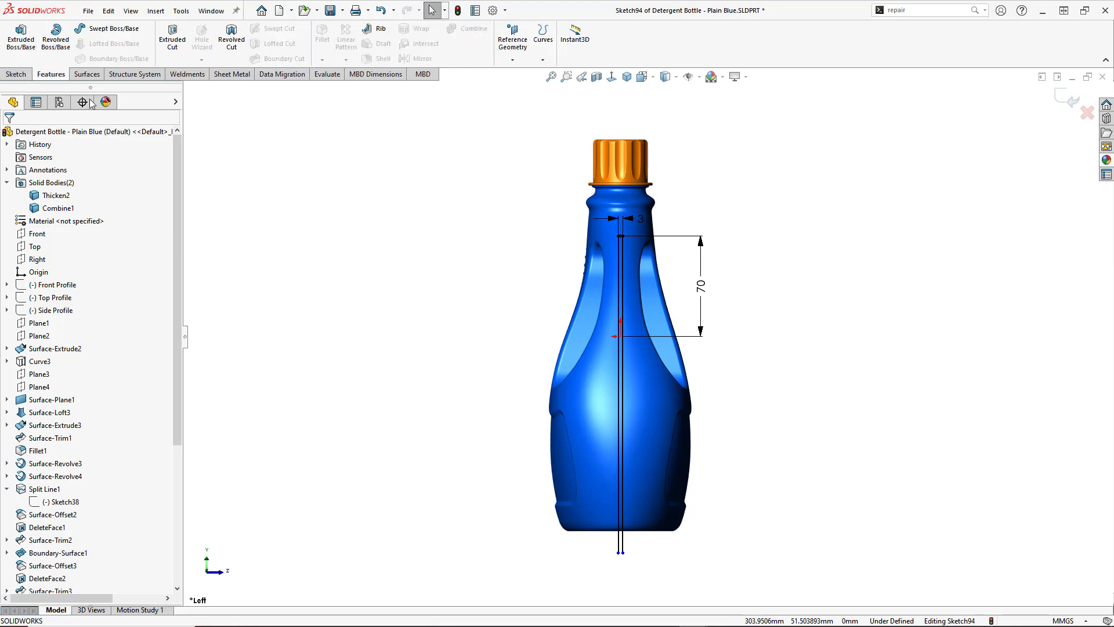
click(543, 61)
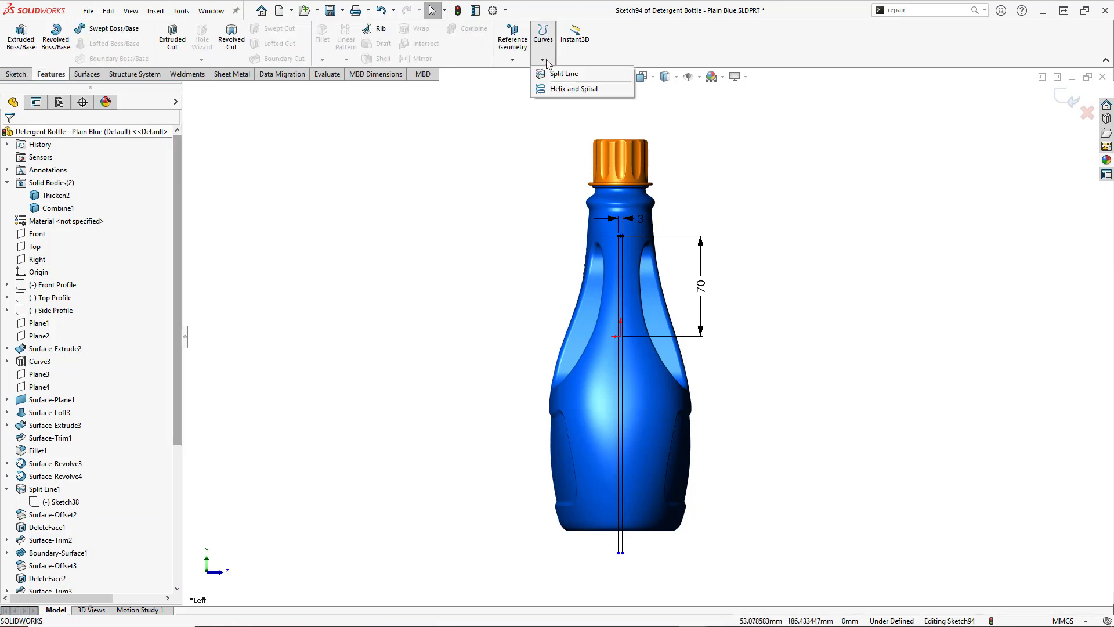
click(587, 75)
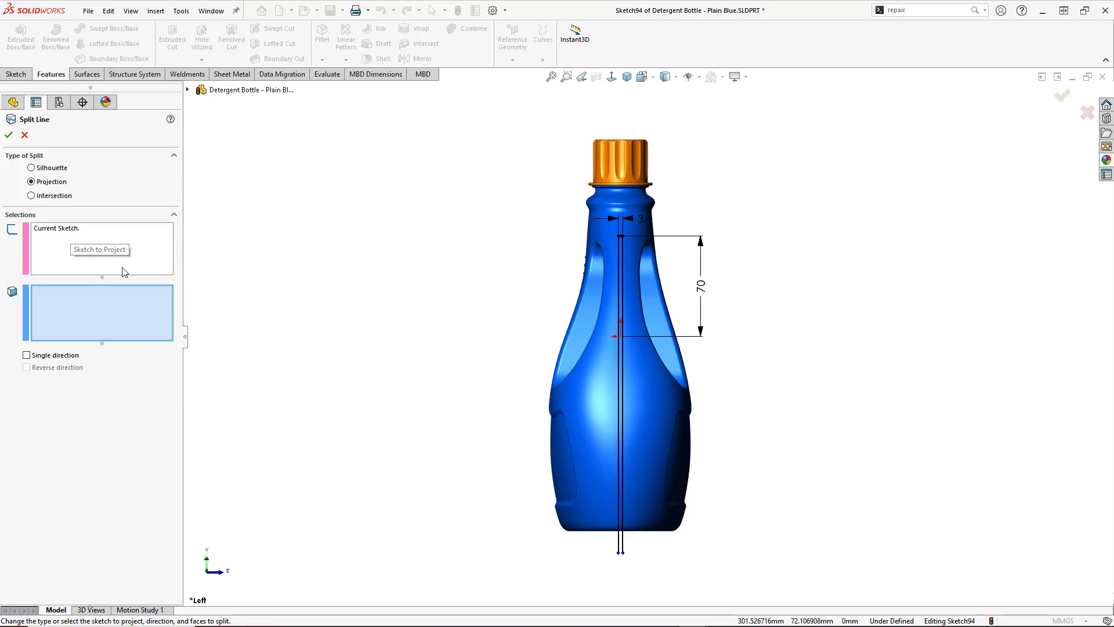
click(594, 441)
middle_drag(247, 367, 295, 425)
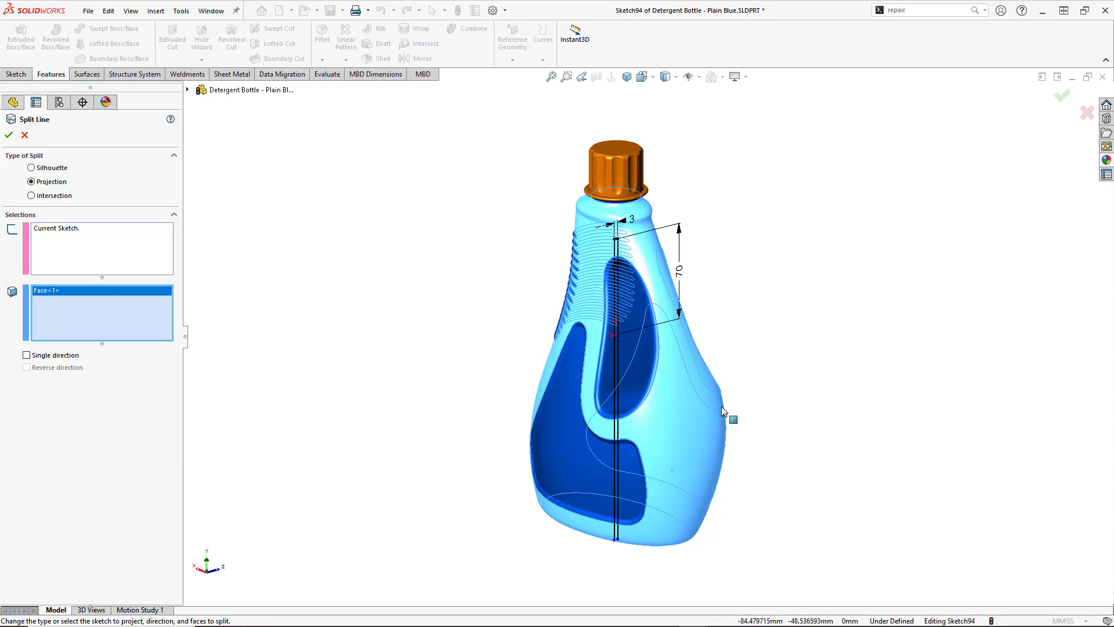
click(27, 356)
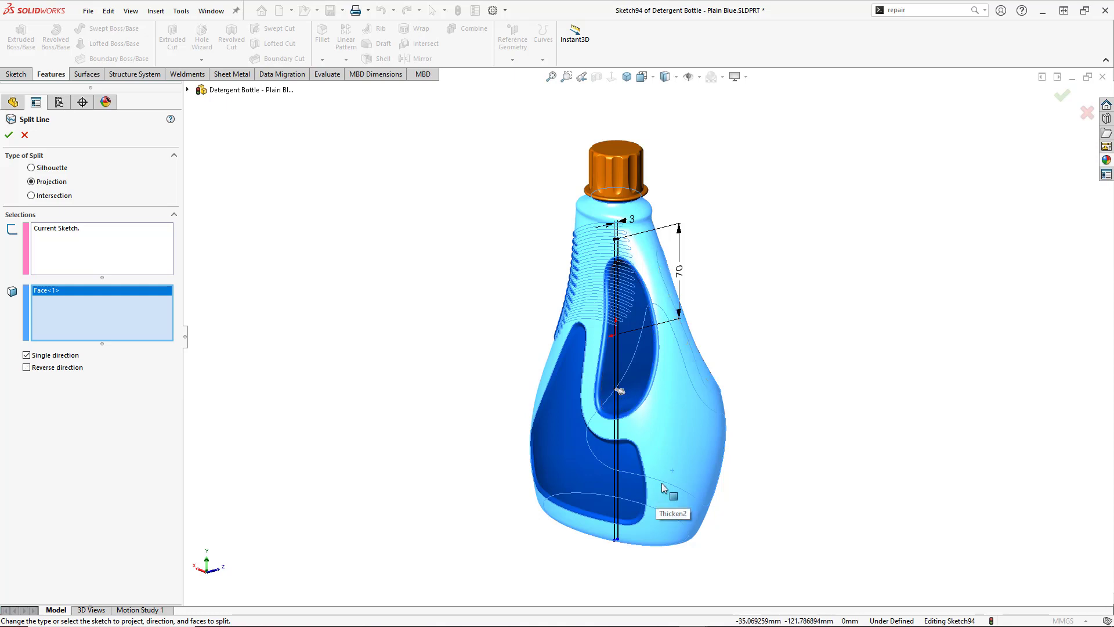
click(1061, 95)
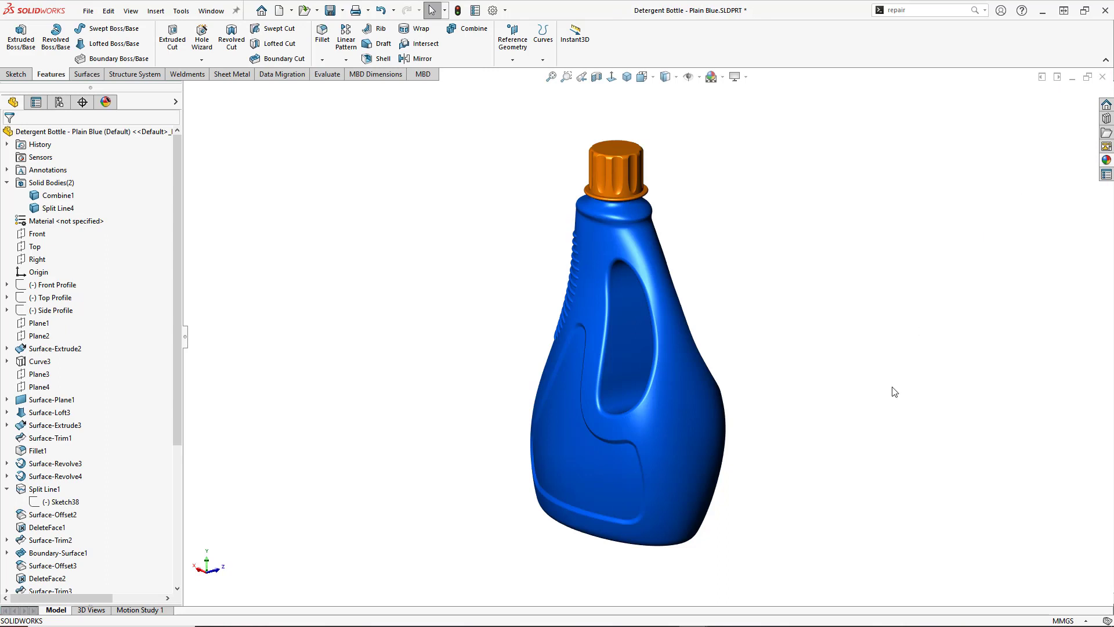
Show the handle side of the bottle in the Shaded With Edges display style
middle_drag(793, 530, 689, 523)
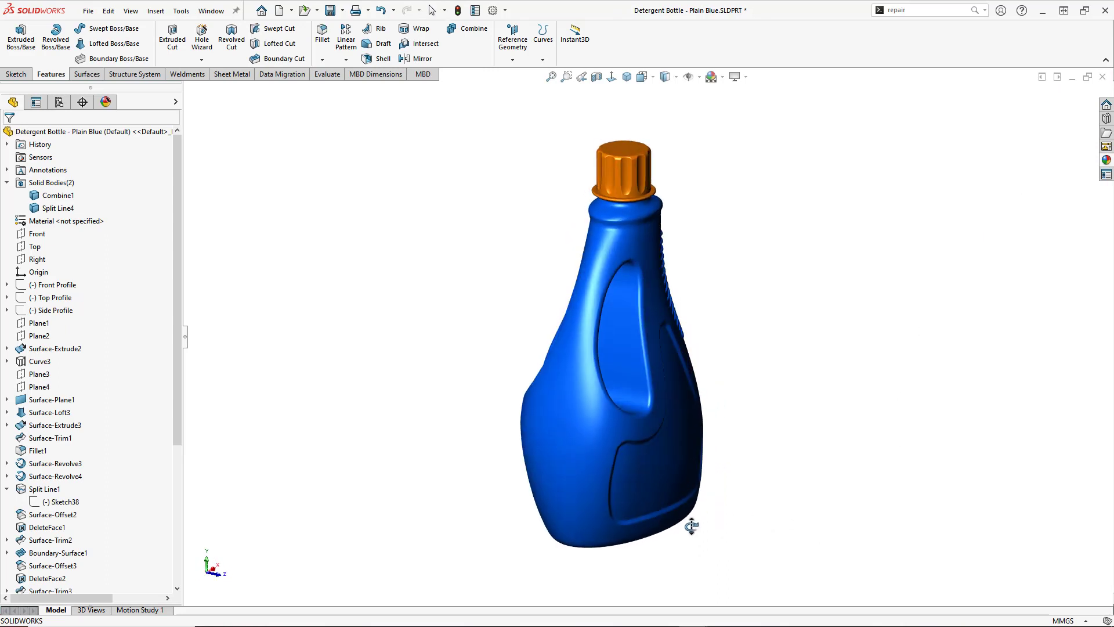
click(677, 78)
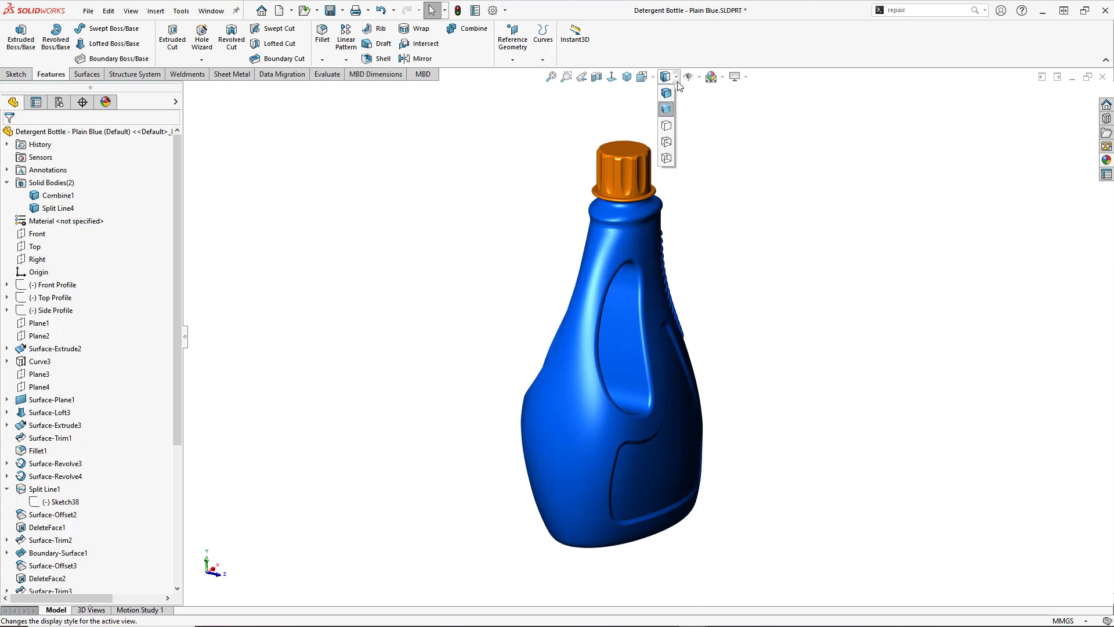
click(673, 96)
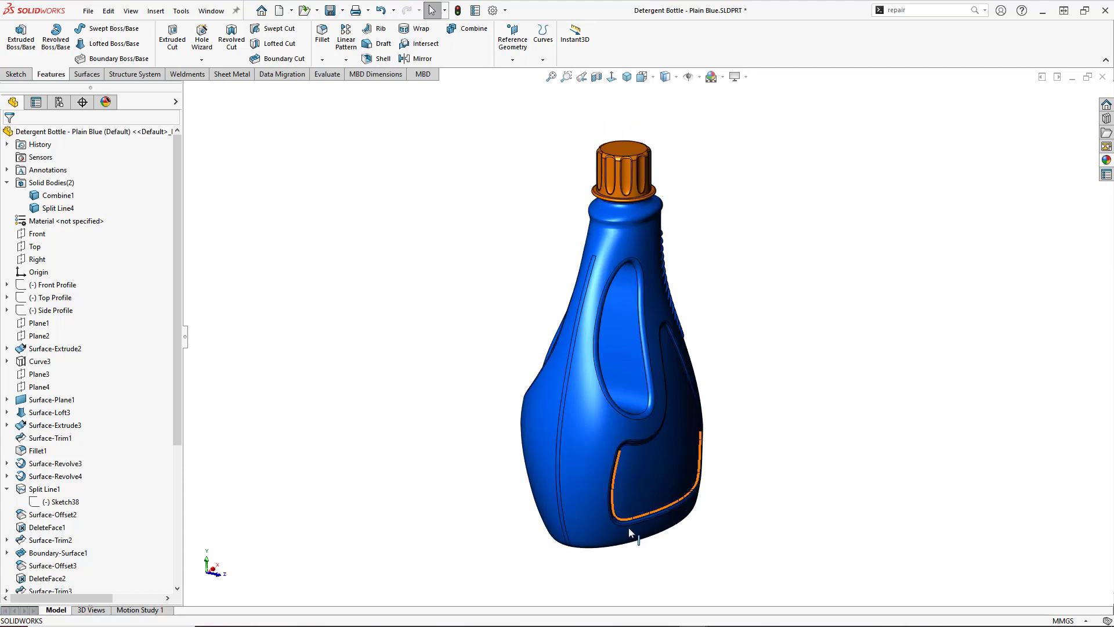
Apply the frosted plastic appearance from the Clear Plastic category to the narrow strip face made by the split line
middle_drag(628, 527, 639, 497)
scroll(640, 498, down, 5)
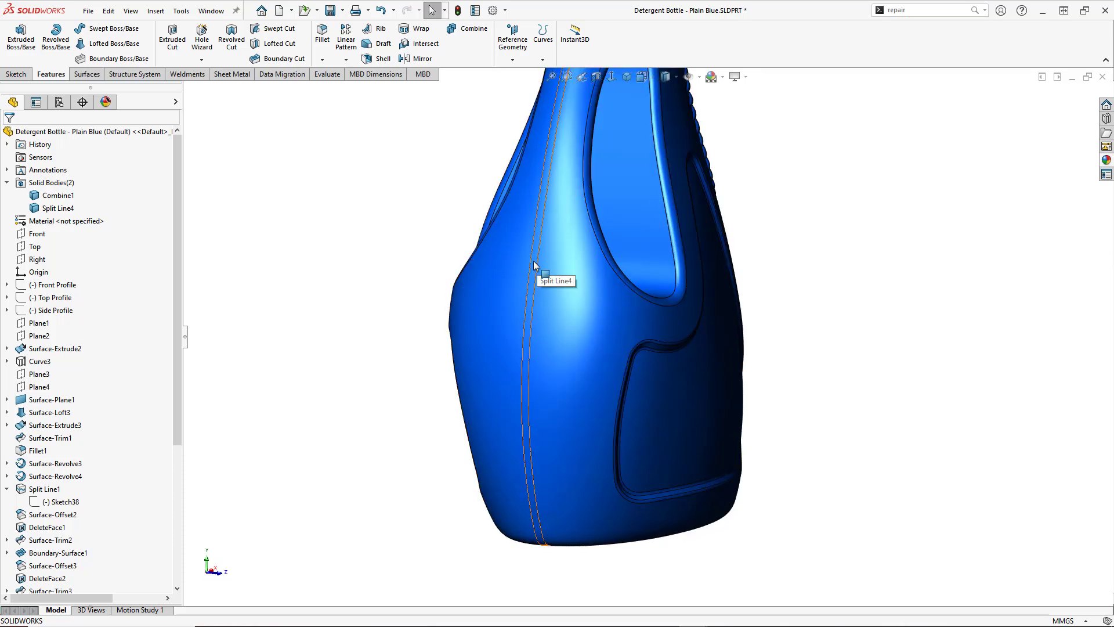
click(534, 265)
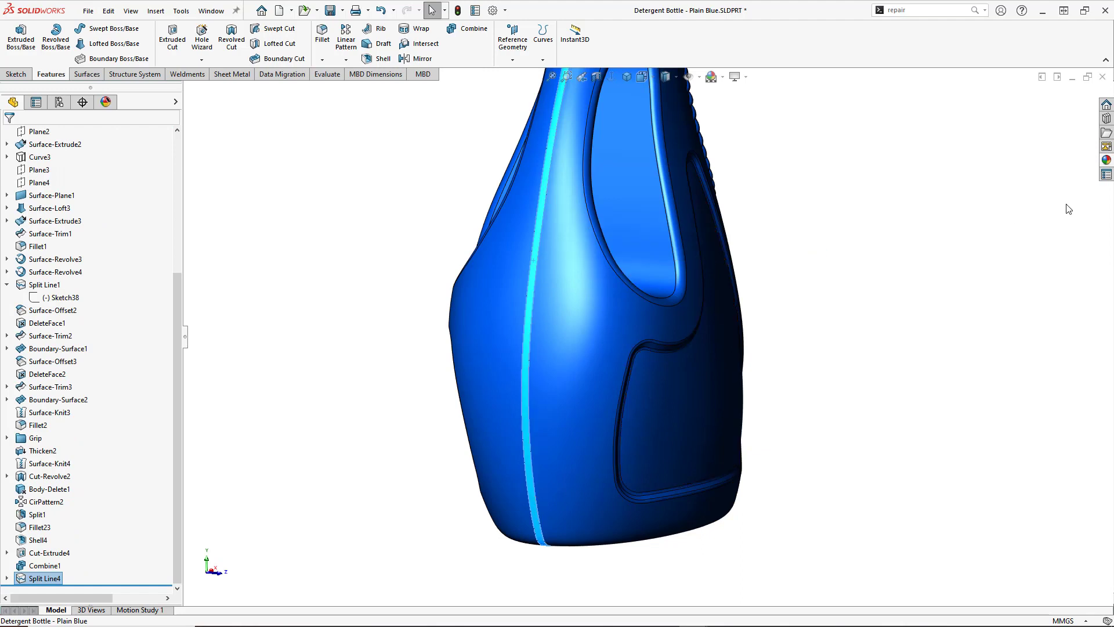
click(1107, 160)
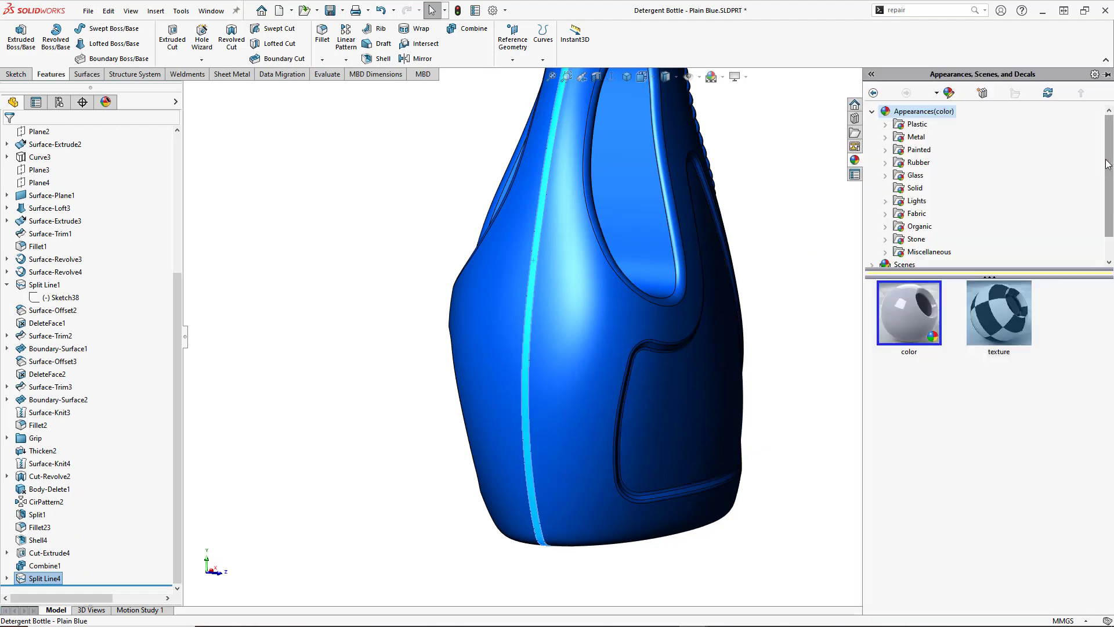
click(871, 112)
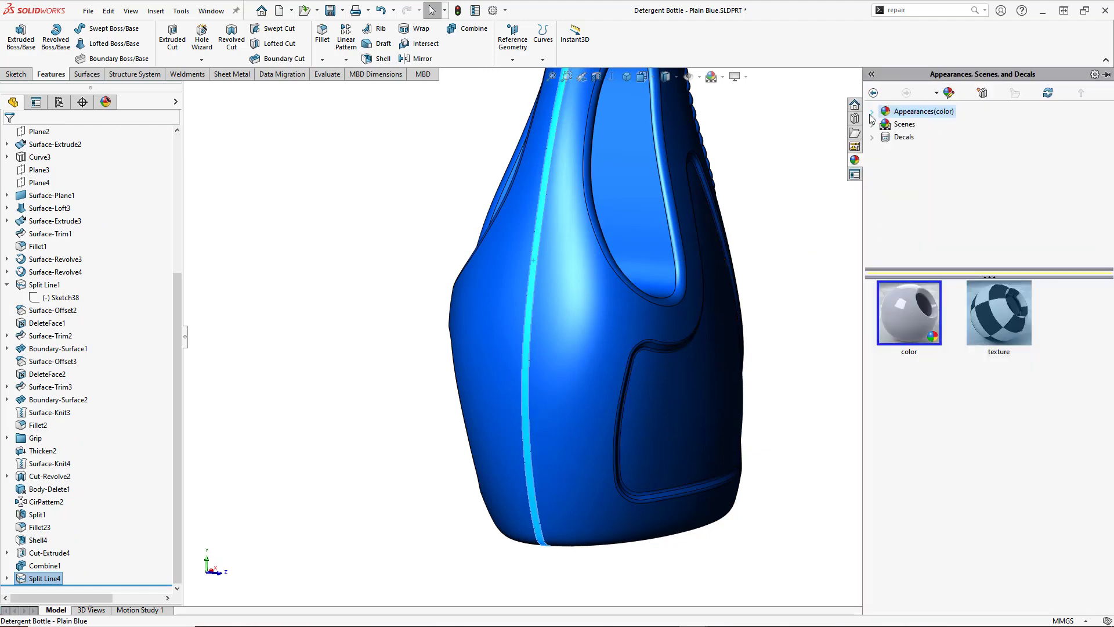
click(872, 112)
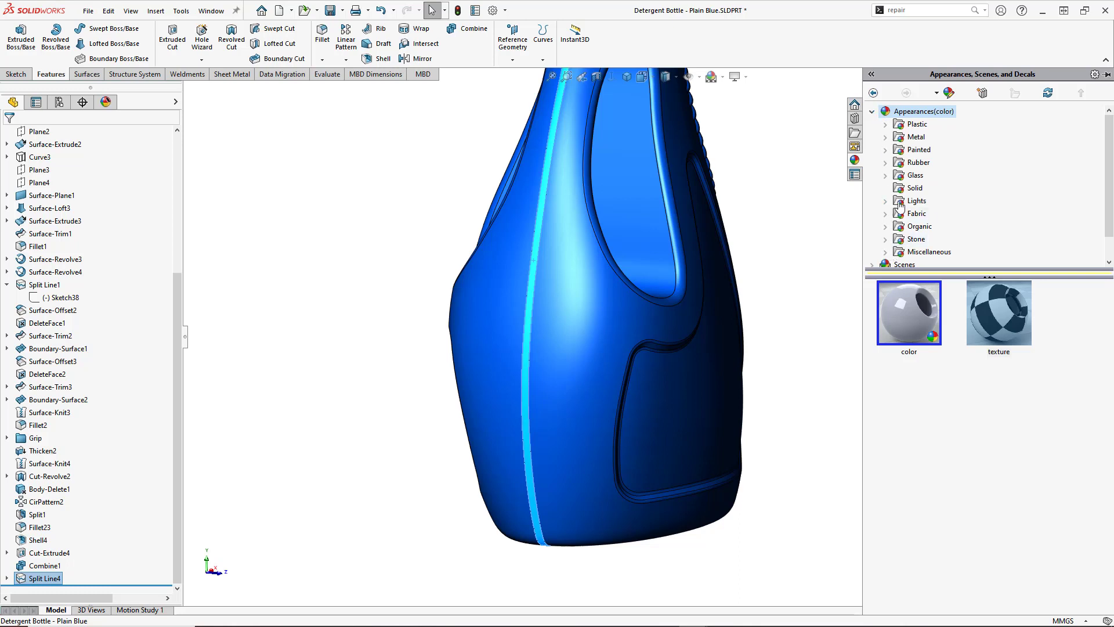
double_click(901, 123)
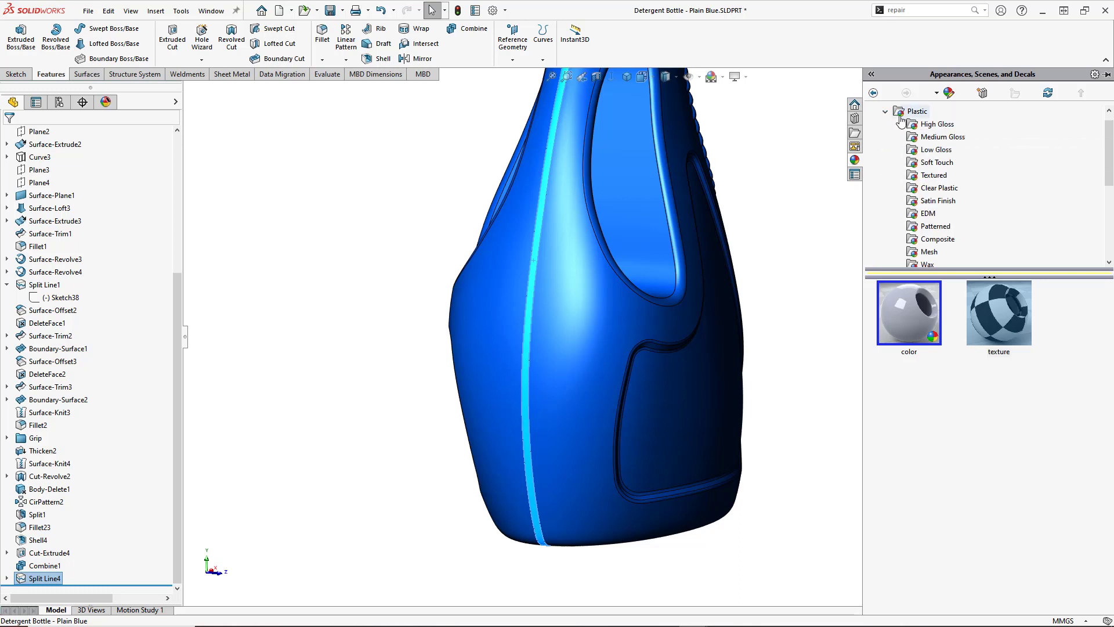
click(929, 190)
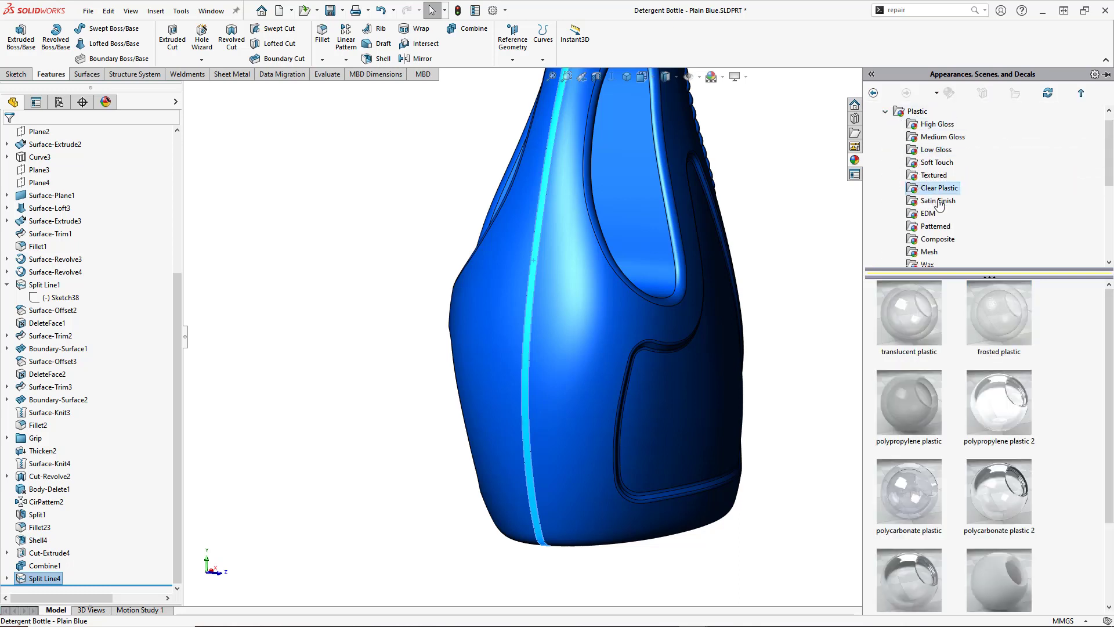
mouse_move(993, 318)
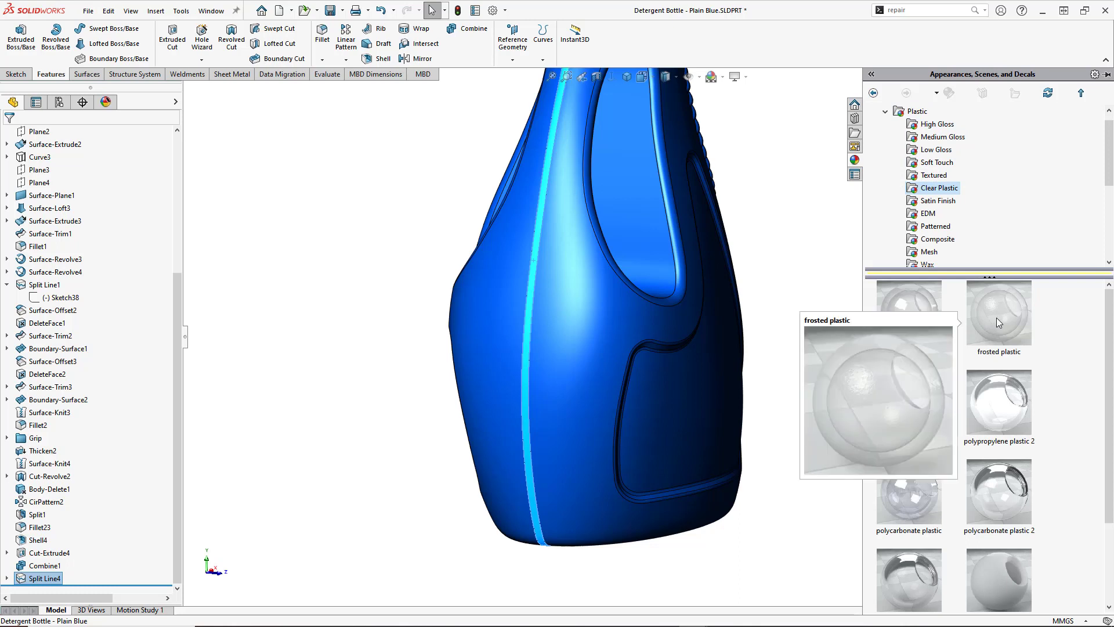
double_click(997, 318)
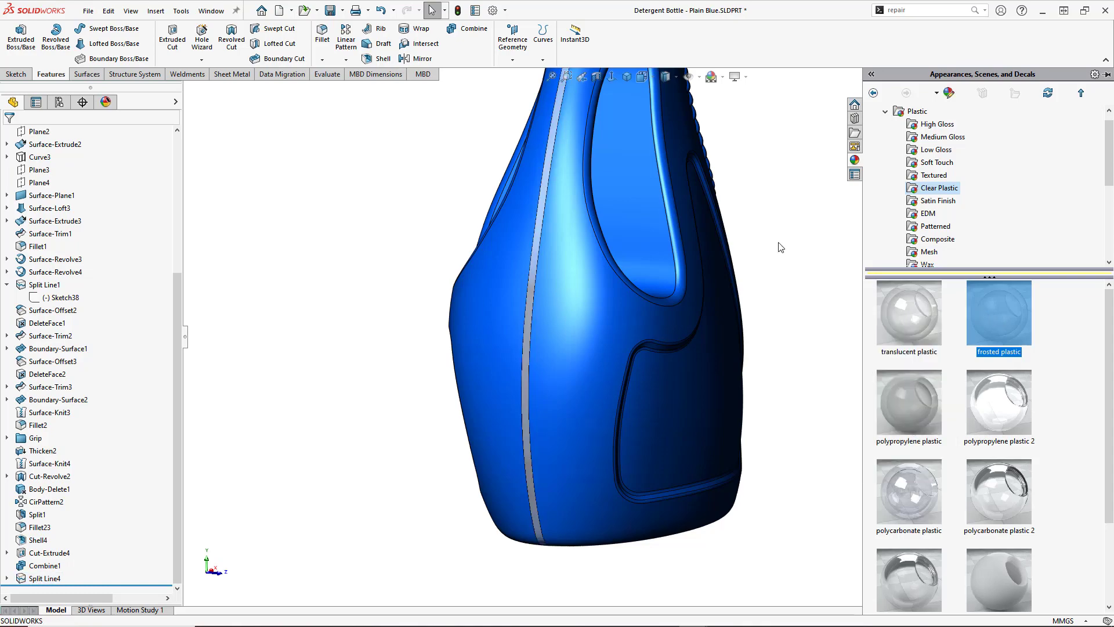
Switch the display style to Shaded without edges and view the whole bottle with its frosted strip from both sides
middle_drag(801, 304, 620, 324)
scroll(638, 302, up, 4)
scroll(586, 231, down, 3)
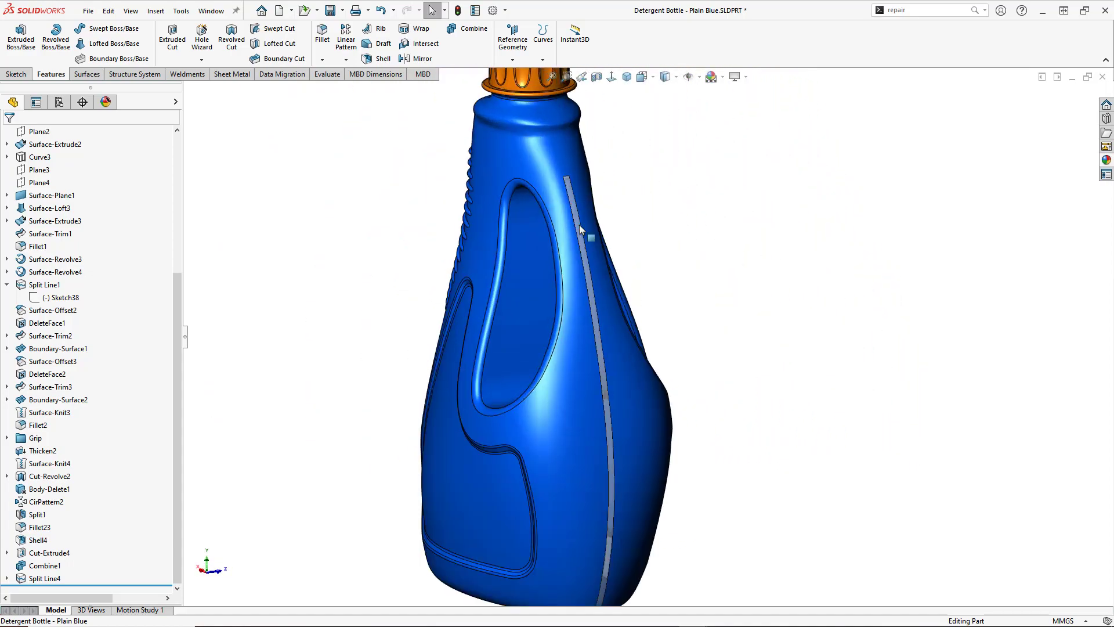
middle_drag(529, 253, 718, 299)
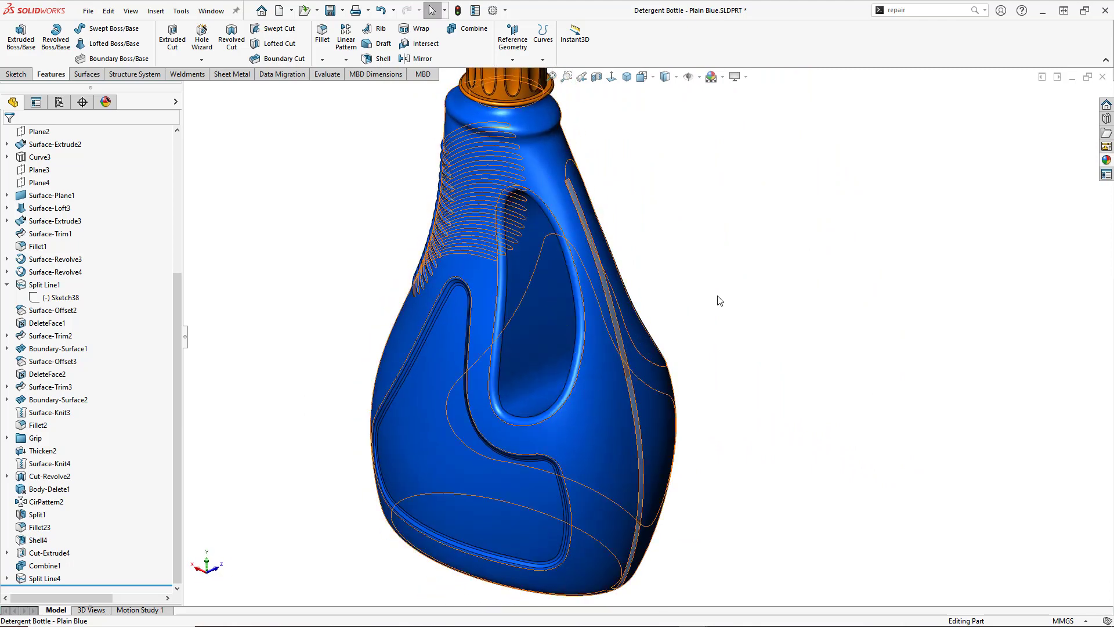
click(677, 83)
click(667, 153)
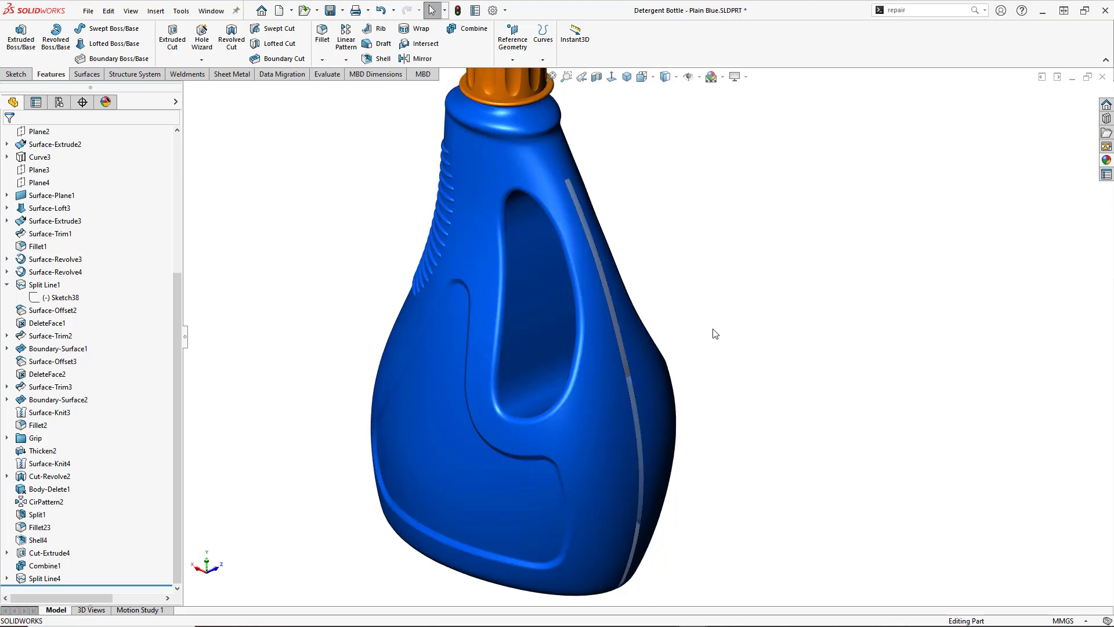
scroll(695, 393, up, 3)
middle_drag(695, 393, 627, 301)
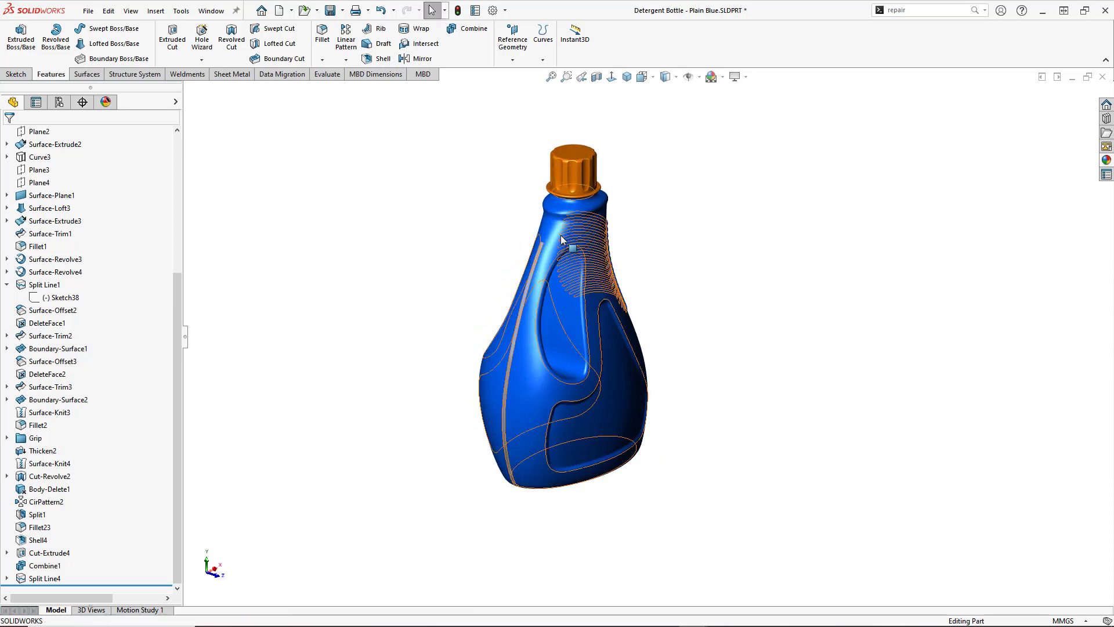
Examine the frosted strip on the bottle's handle side up close and from both sides of the bottle
scroll(545, 258, down, 4)
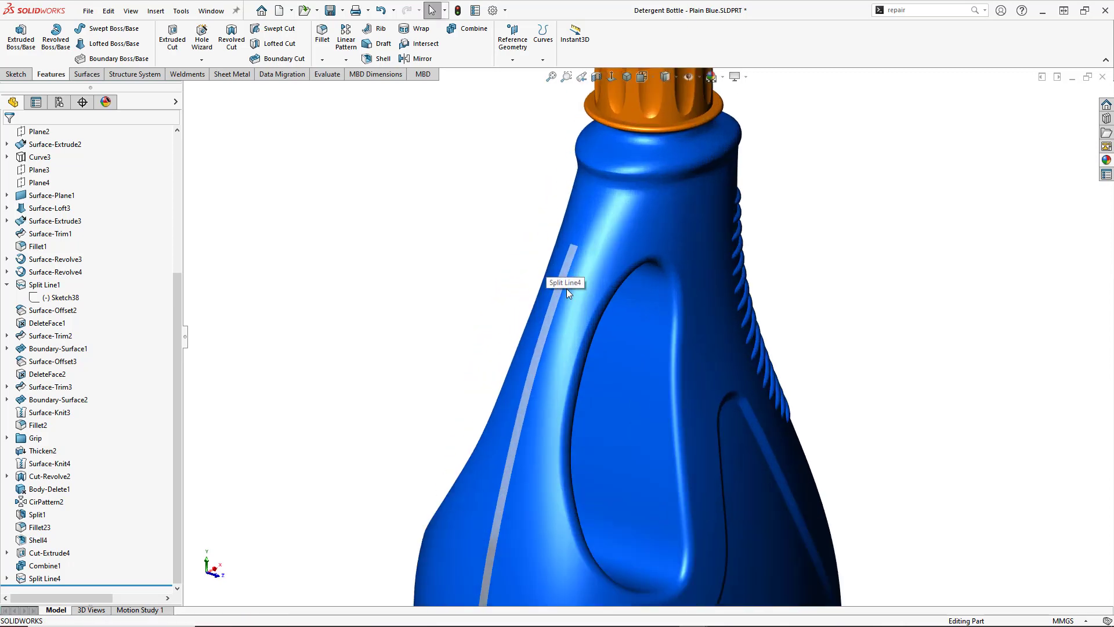
click(573, 259)
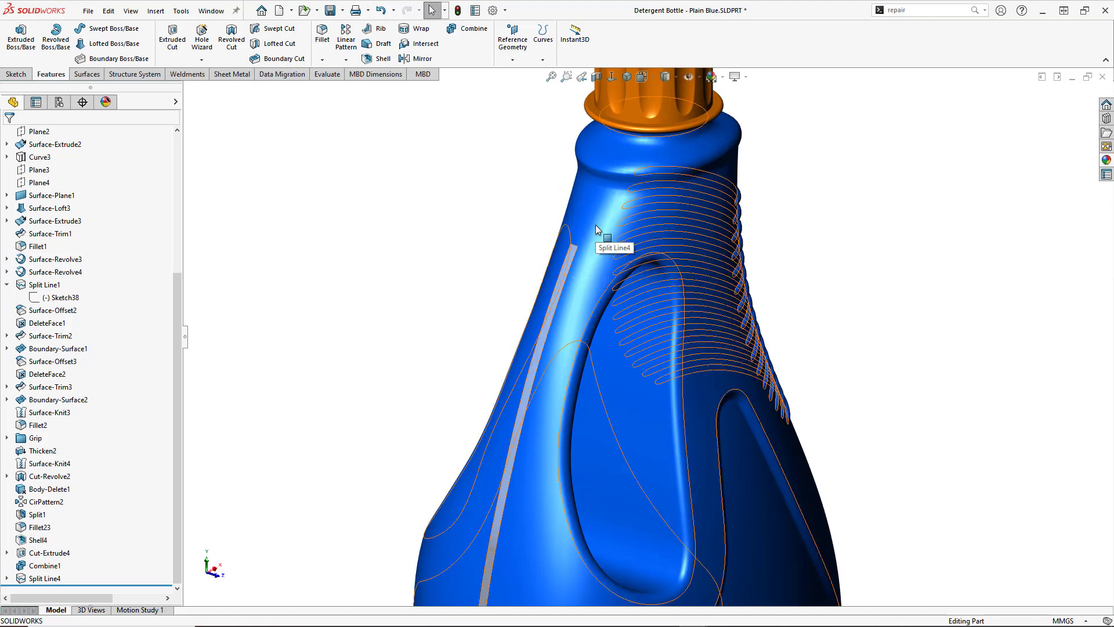
key(f)
middle_drag(603, 326, 773, 381)
scroll(664, 515, down, 5)
scroll(691, 299, up, 6)
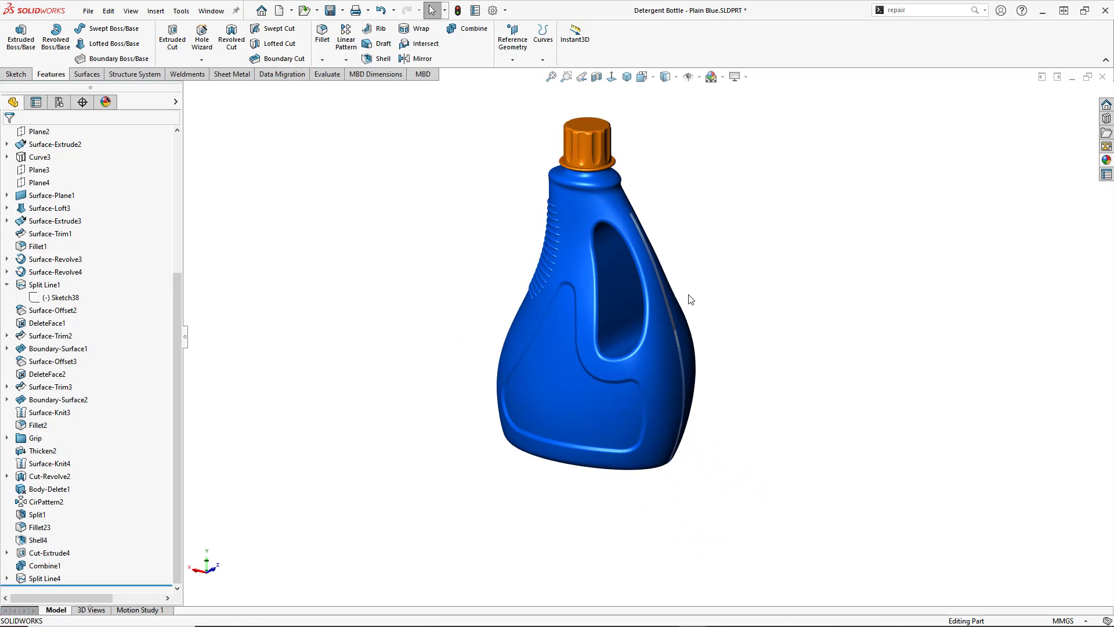
middle_drag(693, 296, 667, 298)
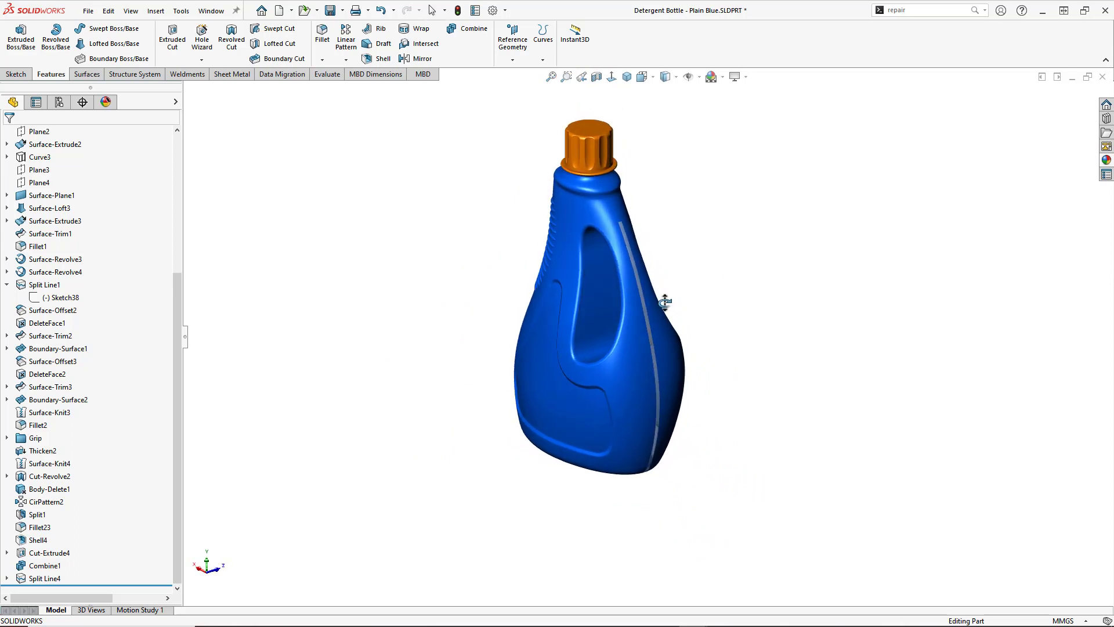
scroll(638, 229, down, 2)
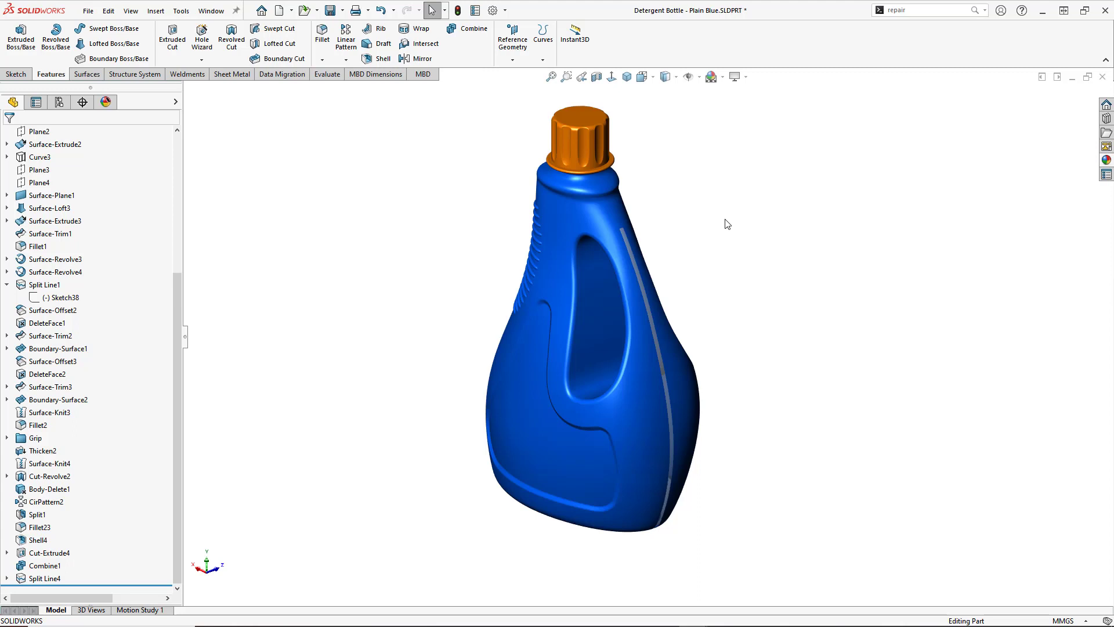
Switch to the Pine Derby_FINAL assembly and examine the car's side stripe, number circles and checkered band from several angles
key(ctrl+Tab)
key(ctrl+Tab)
key(ctrl+Tab)
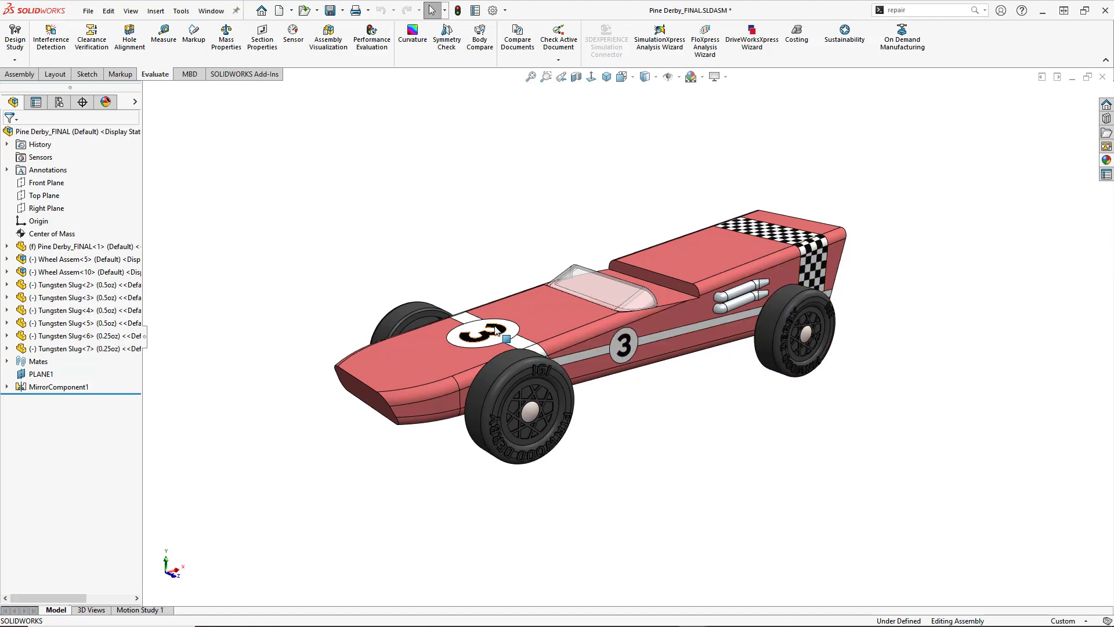
middle_drag(591, 399, 700, 391)
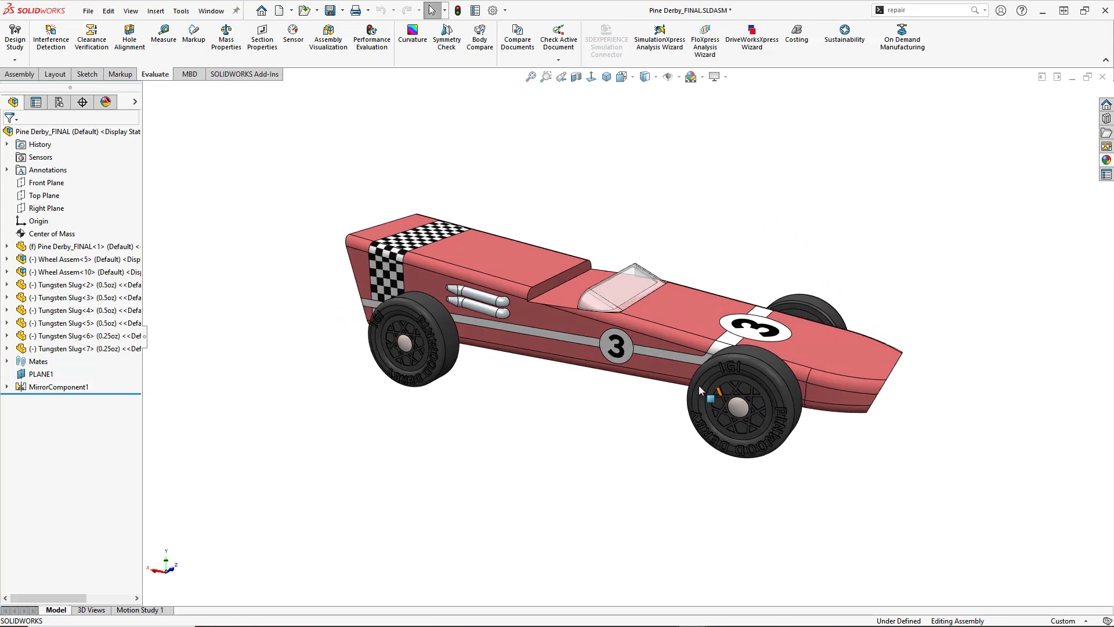
click(538, 332)
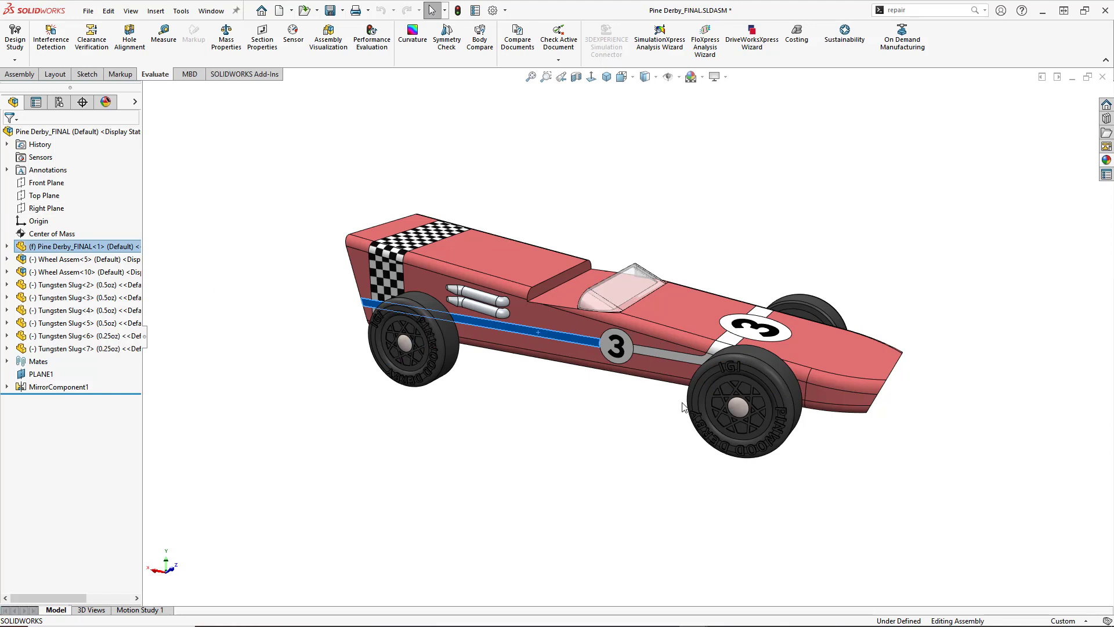
right_click(622, 350)
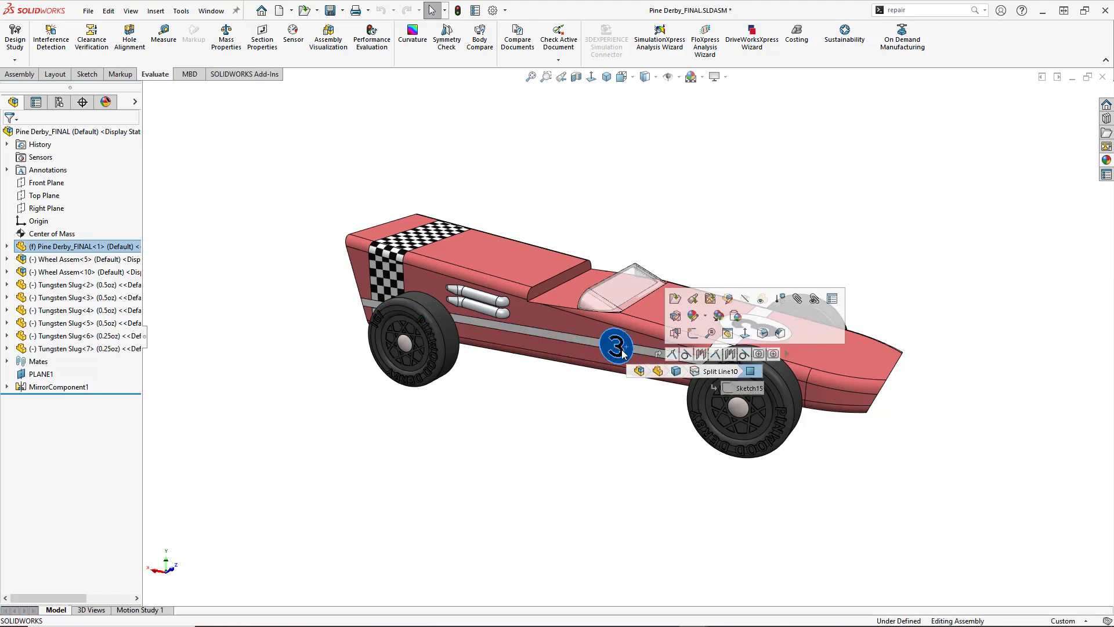
click(638, 456)
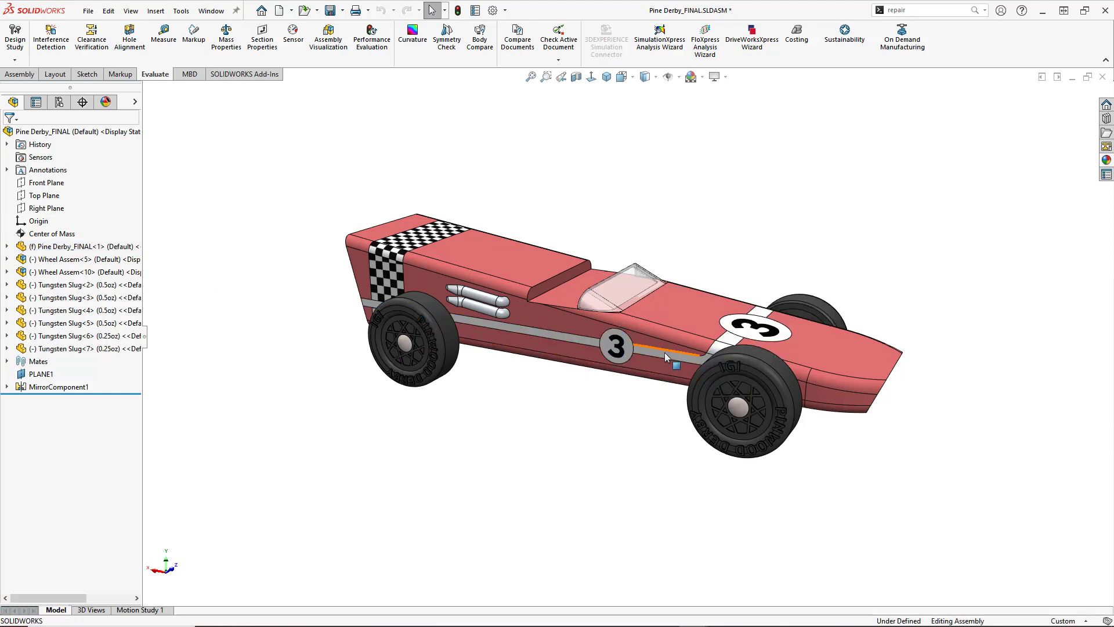
click(665, 356)
click(784, 198)
scroll(657, 321, up, 5)
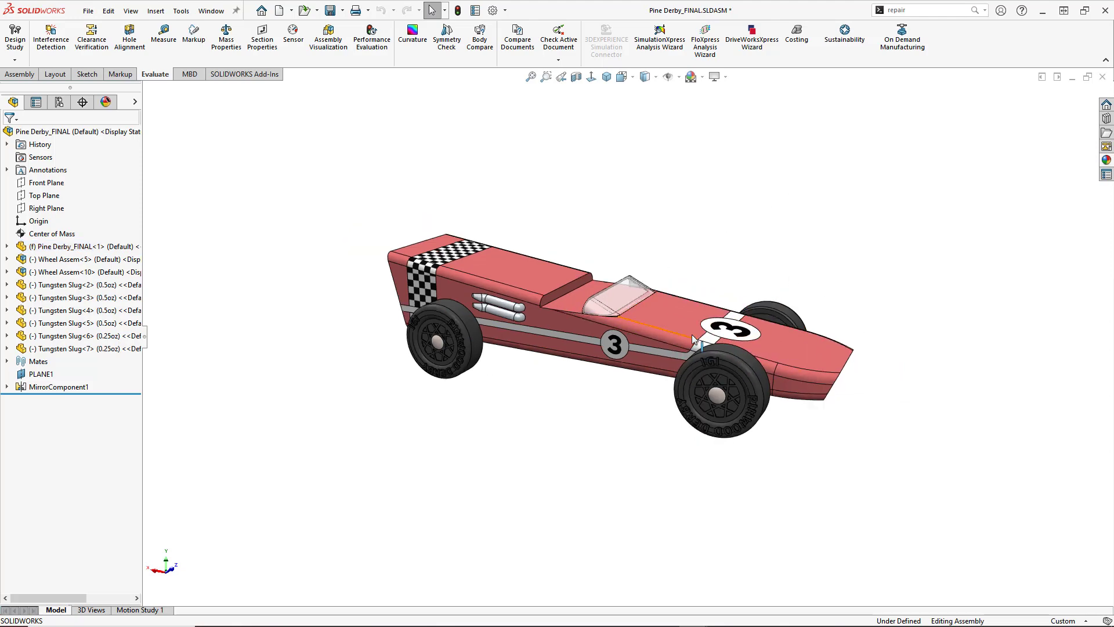
middle_drag(657, 321, 546, 374)
scroll(545, 374, down, 2)
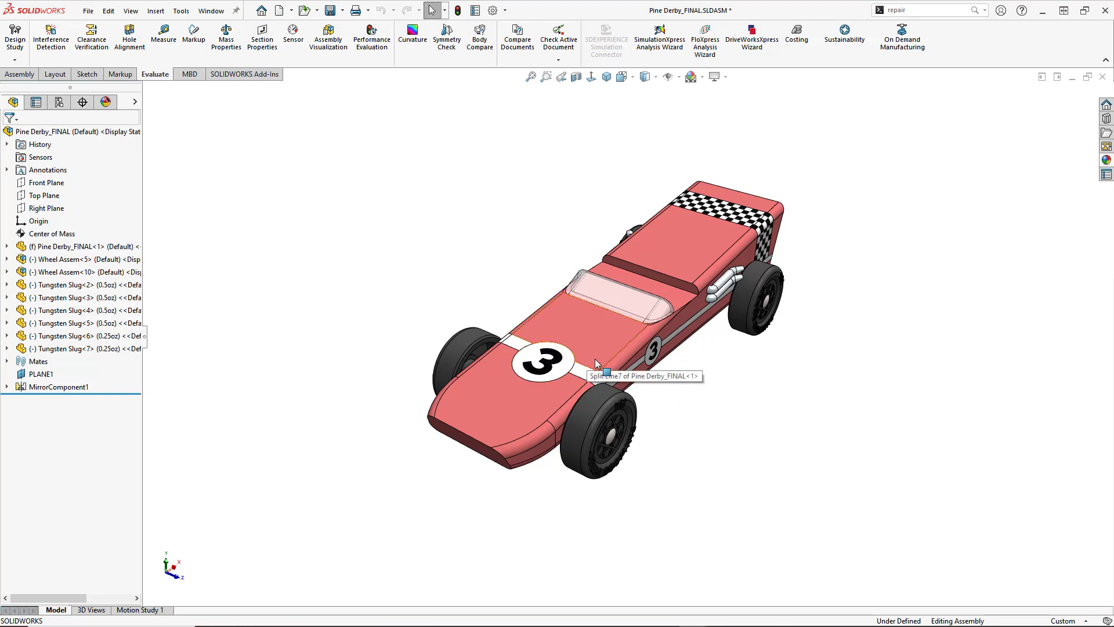
middle_drag(594, 358, 598, 329)
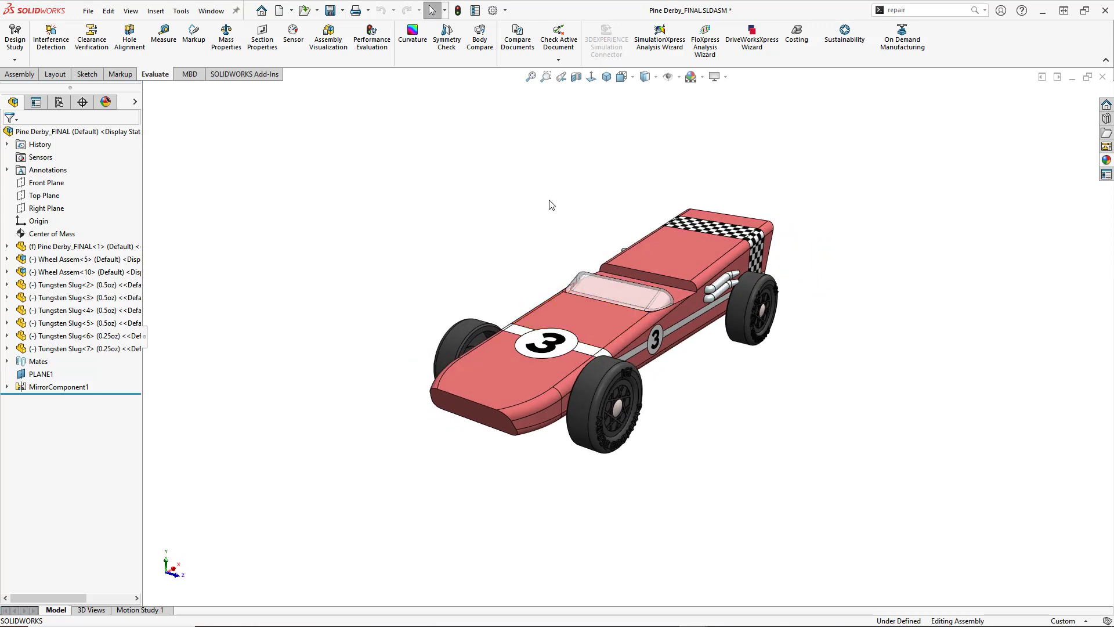
Switch to the Pine Derby_SansGraphics part and roll the feature history forward to include Sketch25
key(ctrl+Tab)
key(ctrl+Tab)
key(ctrl+Tab)
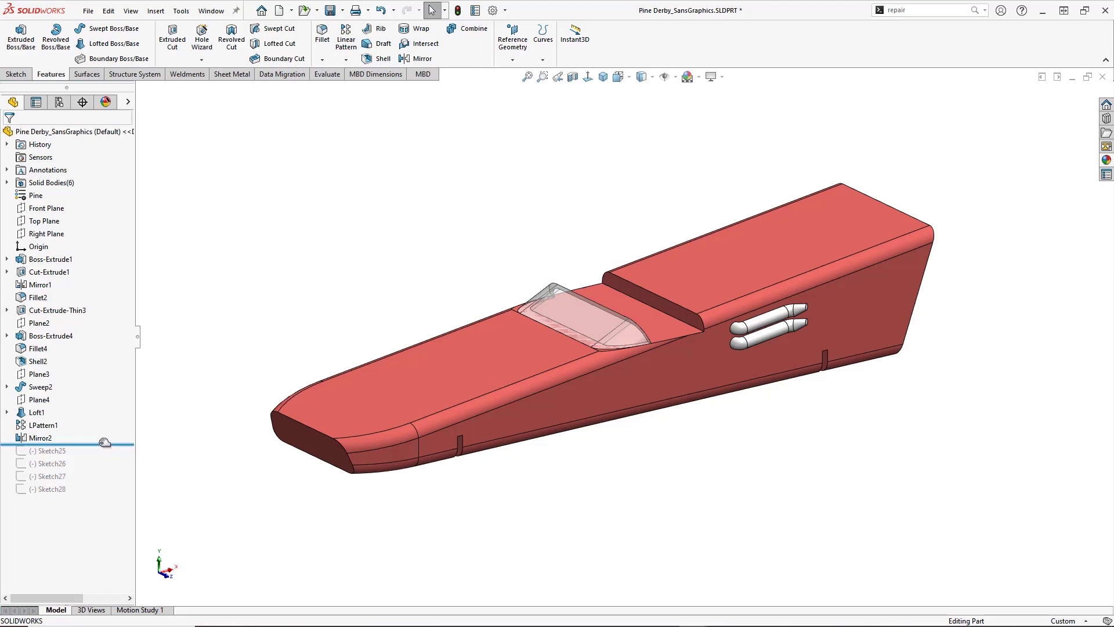
mouse_move(104, 442)
mouse_down()
mouse_move(123, 438)
mouse_move(92, 454)
mouse_up()
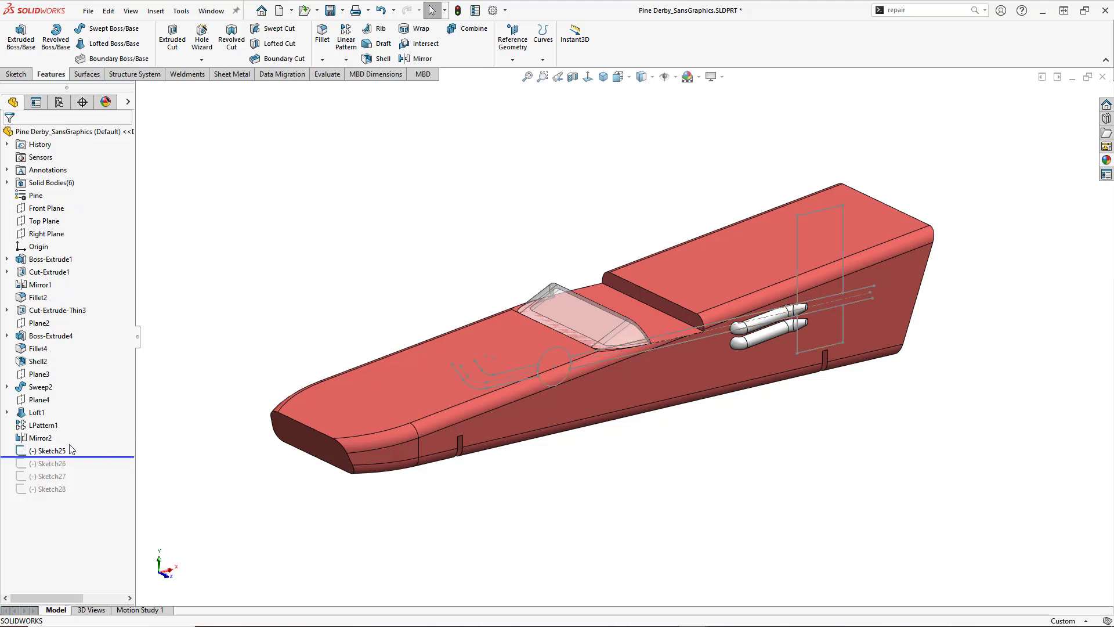
key(f)
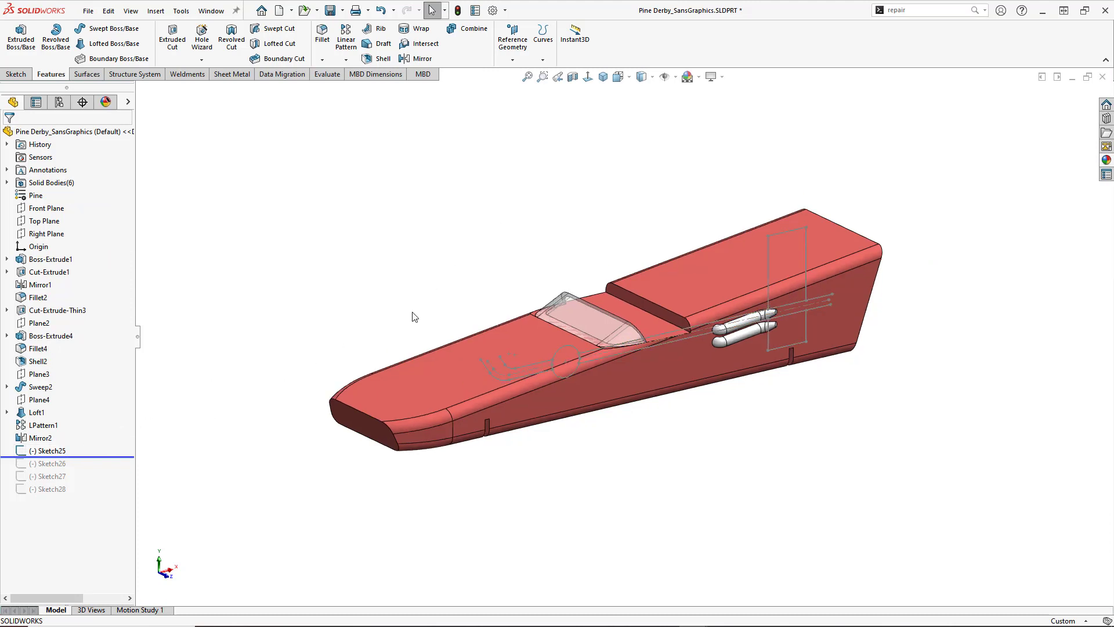
mouse_move(414, 317)
middle_down()
mouse_move(493, 316)
mouse_move(412, 326)
mouse_move(478, 351)
mouse_move(413, 341)
mouse_move(409, 315)
middle_up()
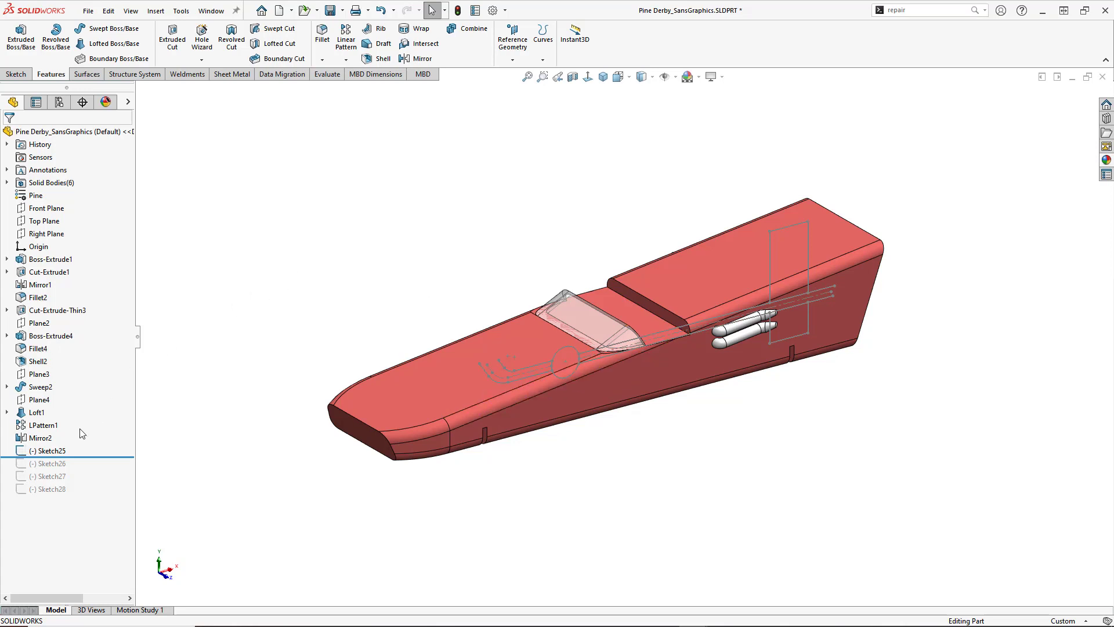
Start the Split Line command and compare the Silhouette and Intersection options, ending on the Projection type
click(910, 9)
text(spli)
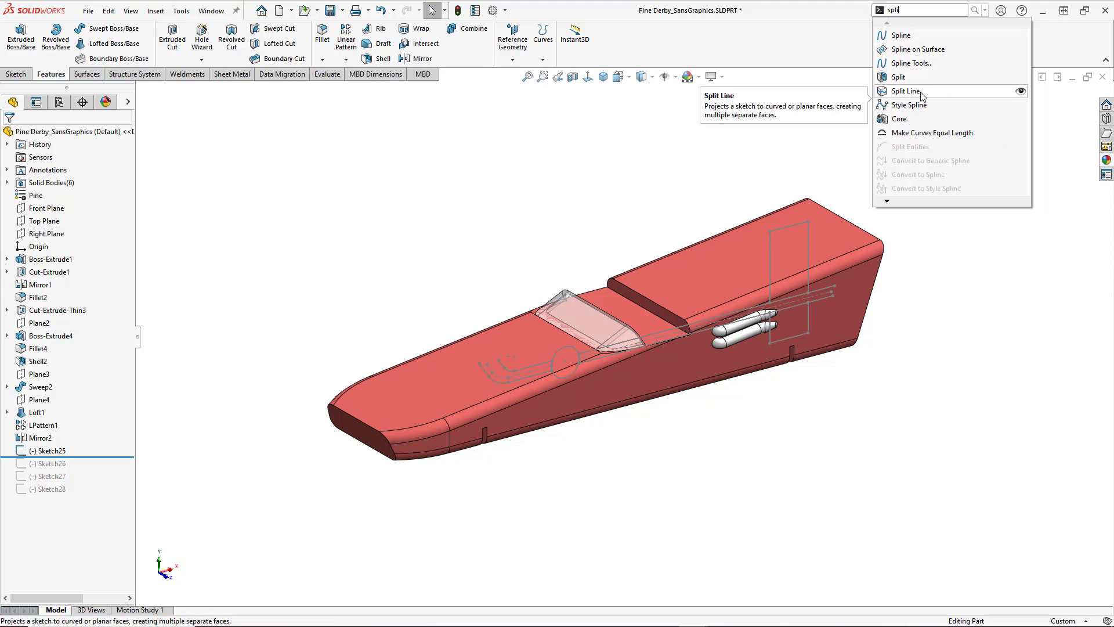
click(906, 91)
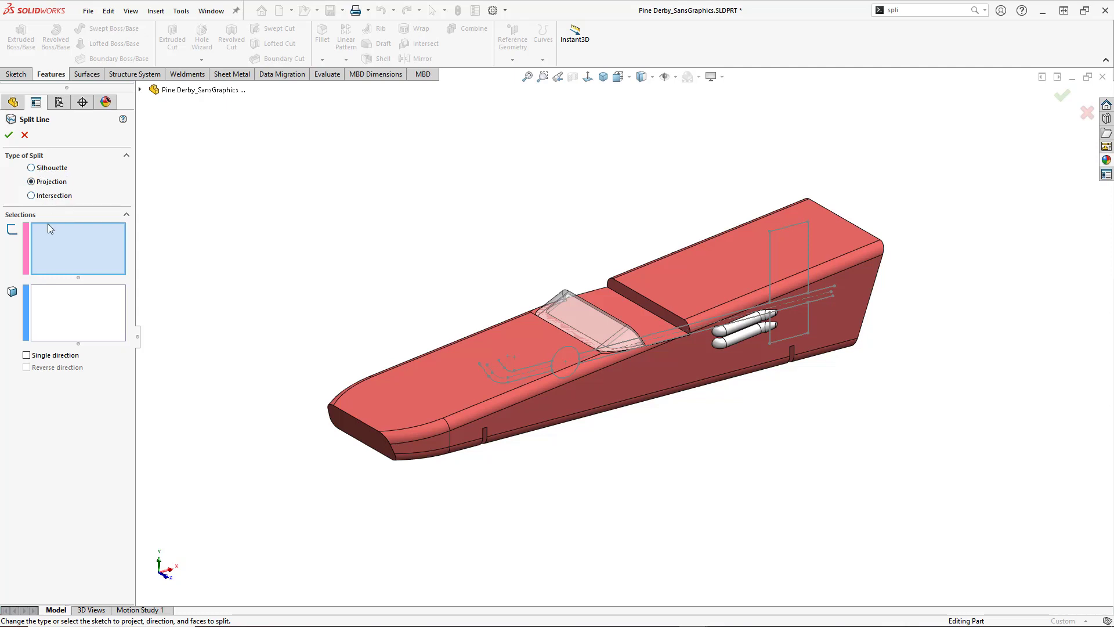
click(36, 170)
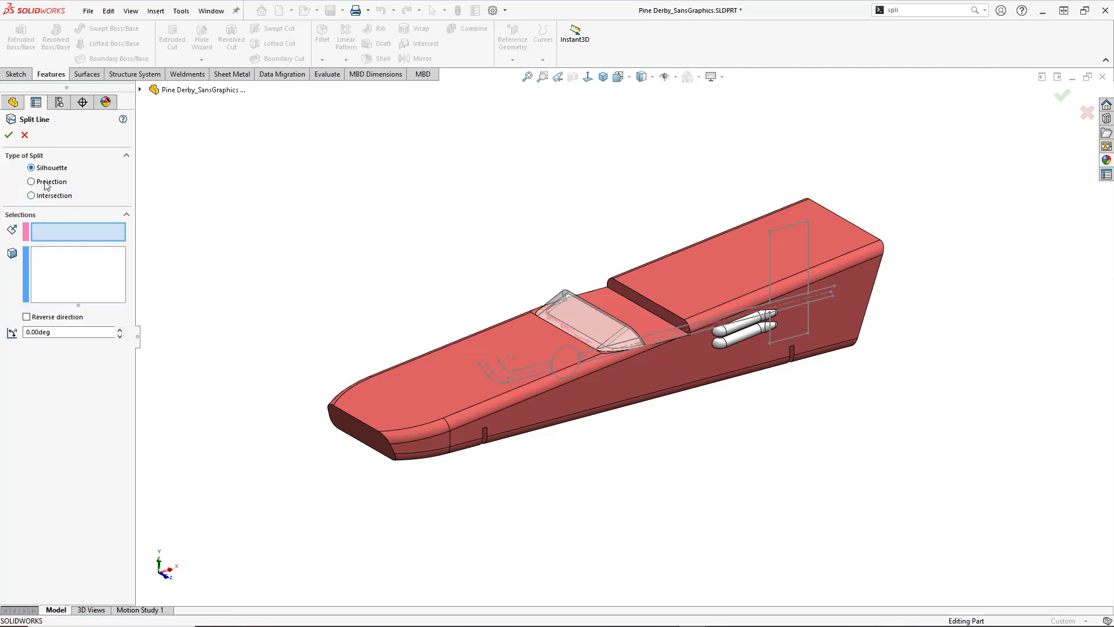
click(31, 182)
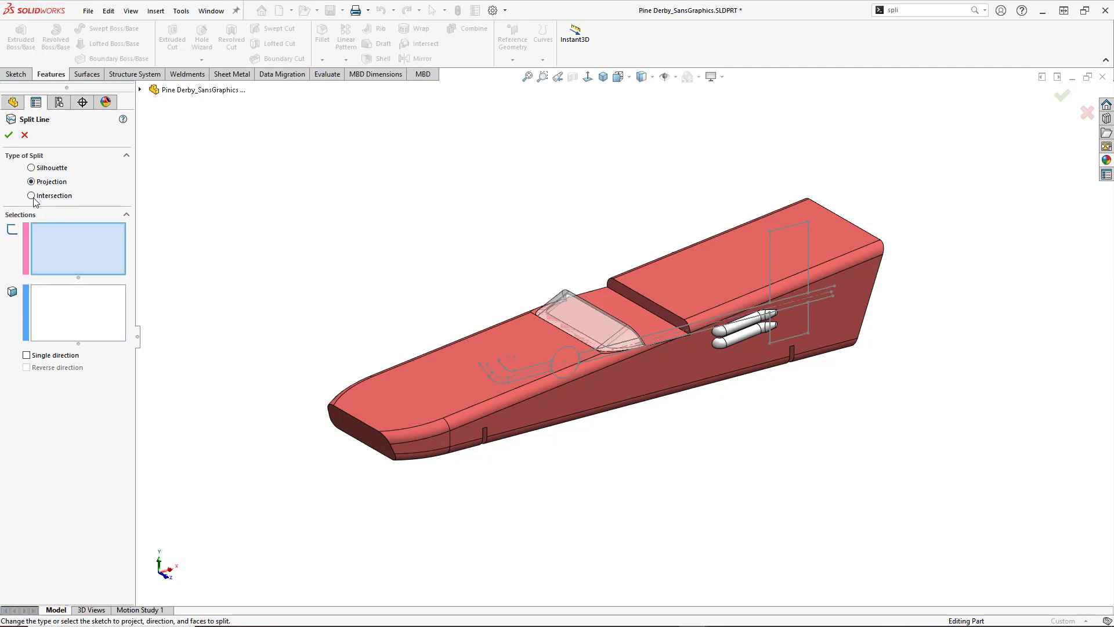
click(32, 197)
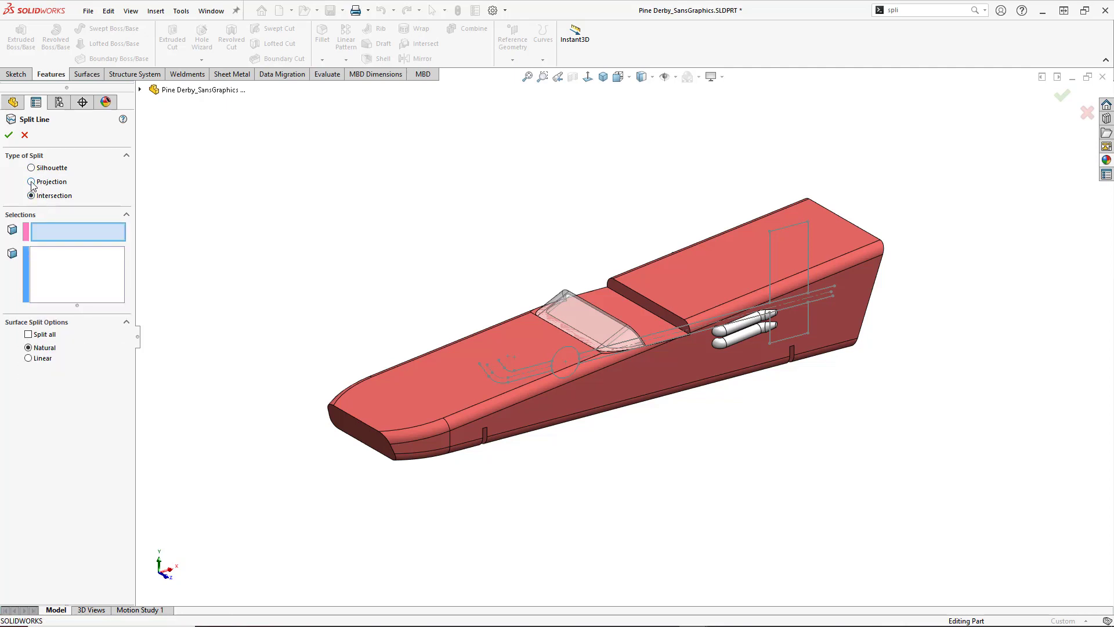
click(31, 182)
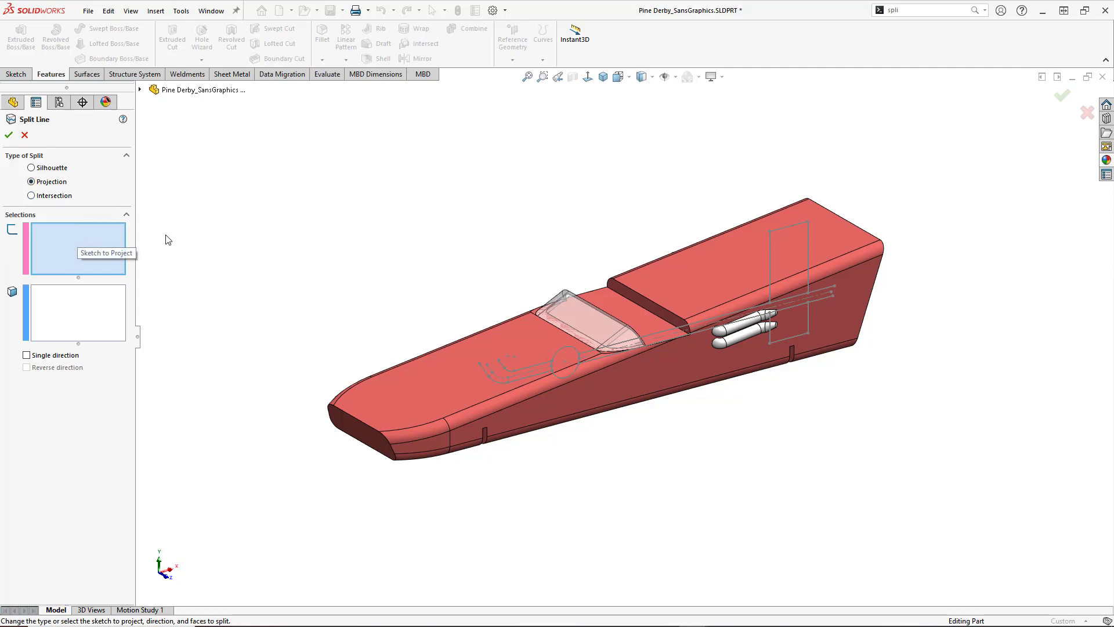
Choose Sketch25 as the sketch to project and select the front-view side face, both upper edge fillets and the lower rear fillet
click(779, 229)
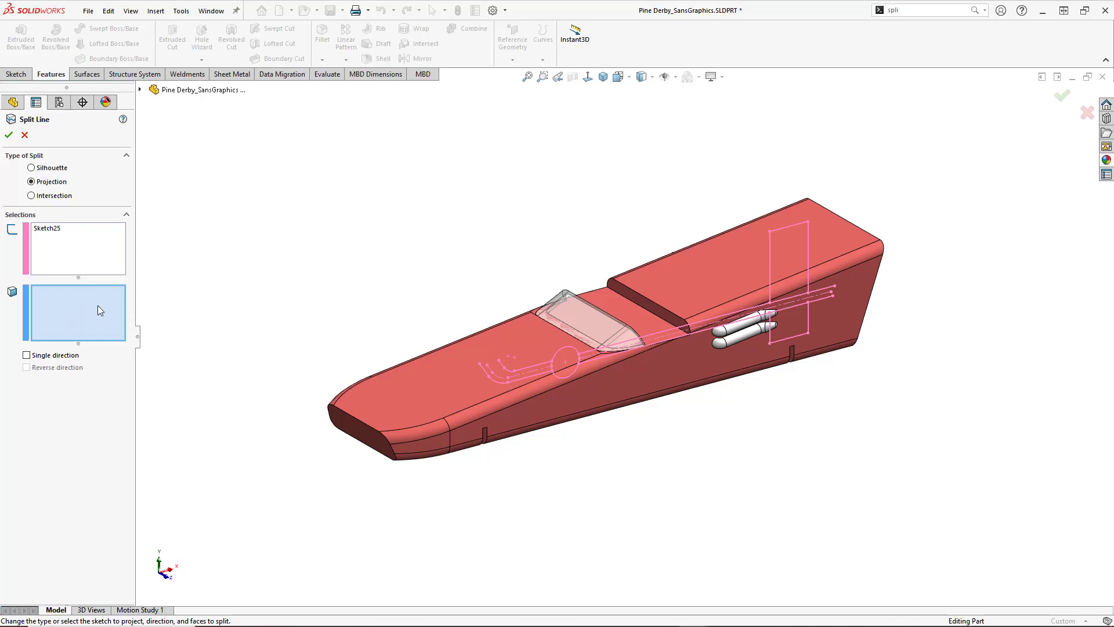
click(588, 76)
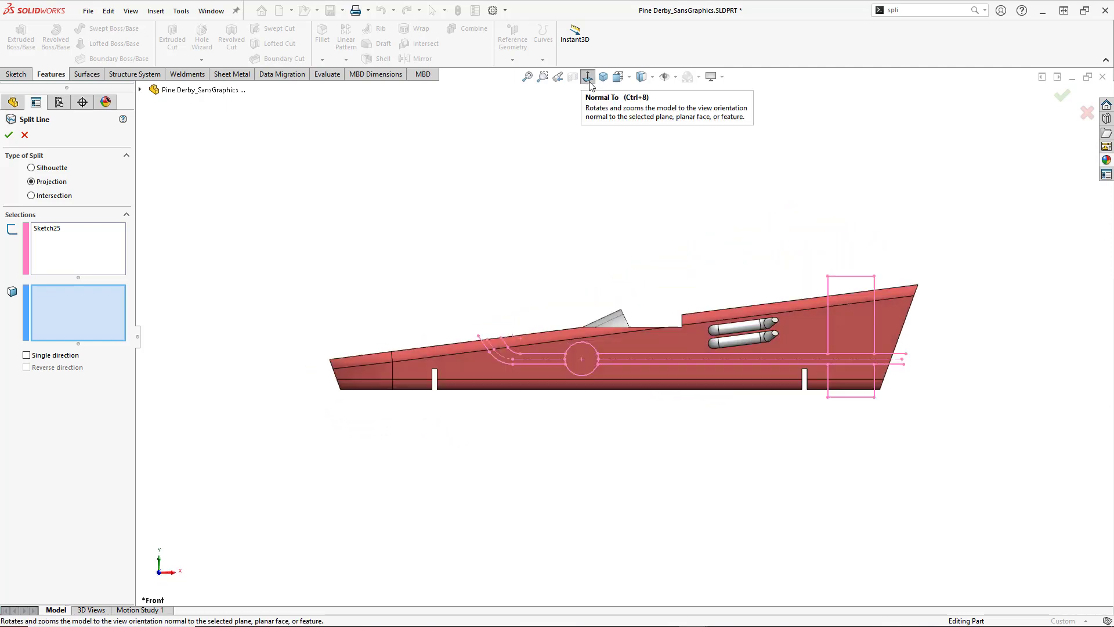
click(532, 339)
click(487, 369)
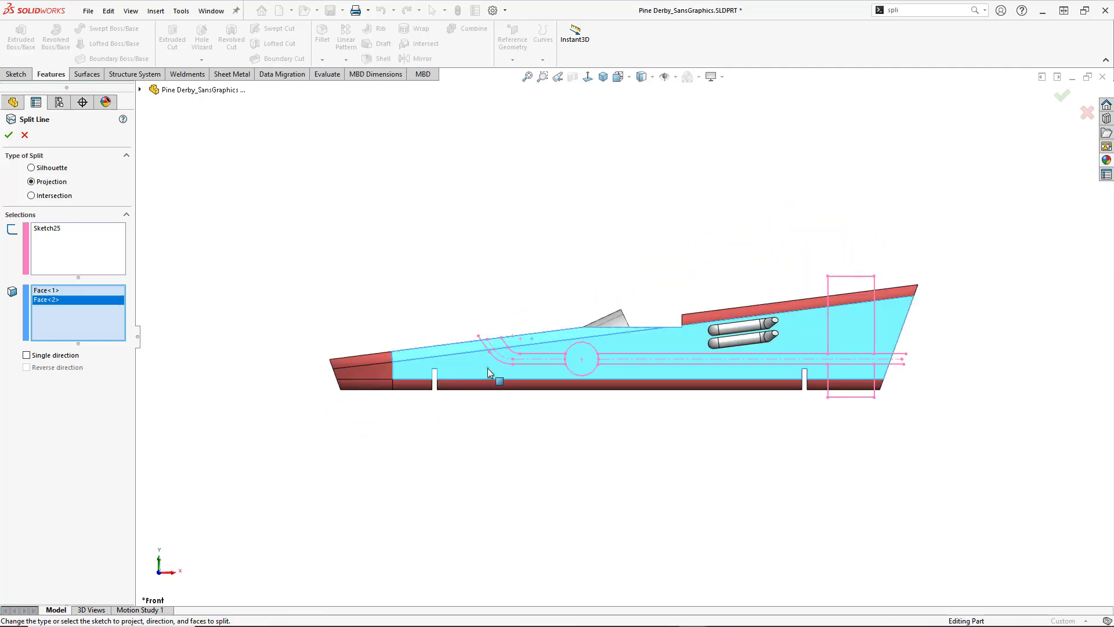
click(793, 305)
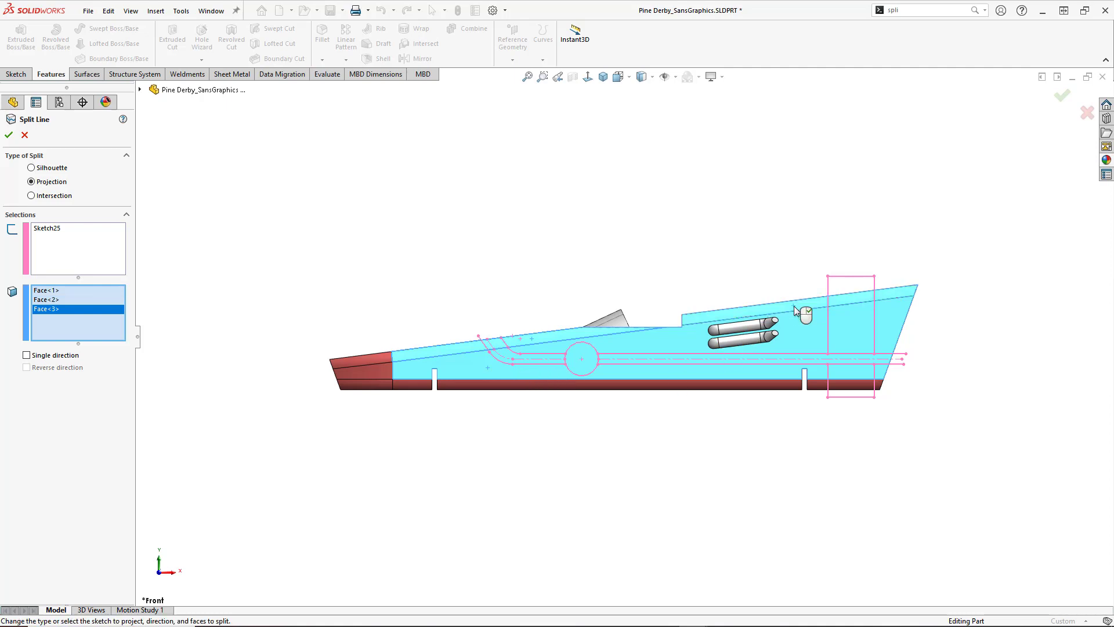
click(855, 389)
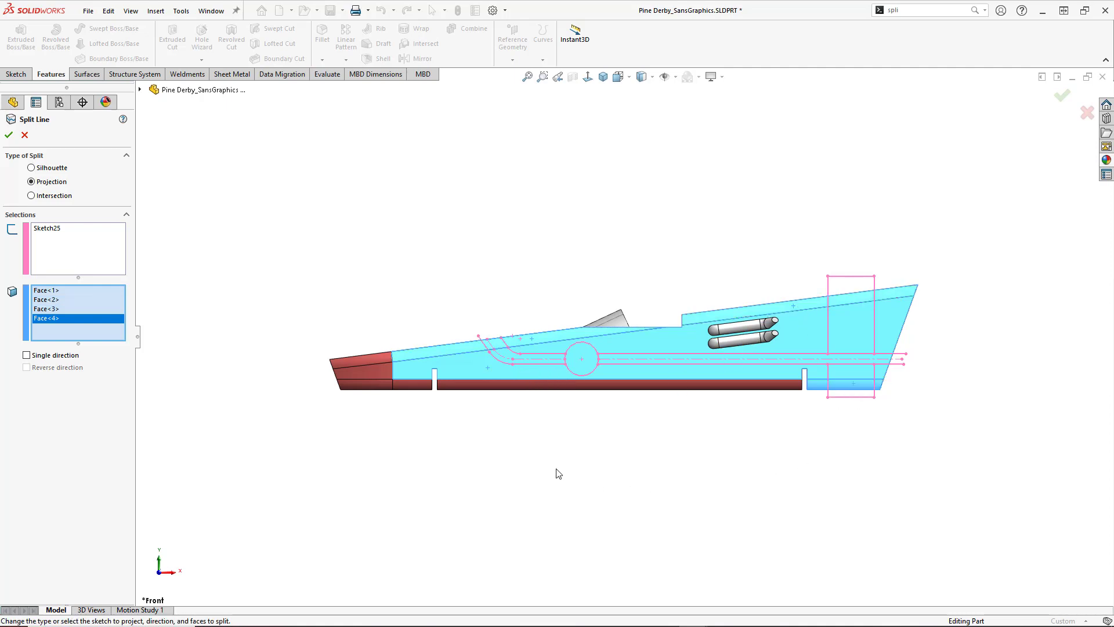
Add the opposite side's flat face, upper fillets and lower rear fillet to the faces to split, and create the Split Line
middle_drag(511, 406, 704, 431)
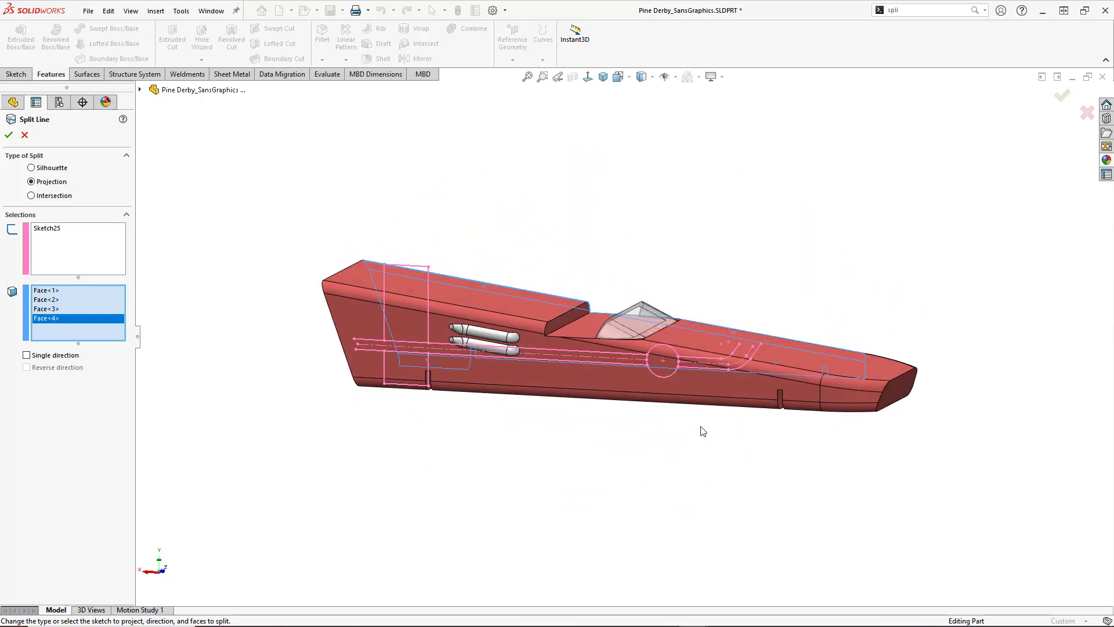
click(375, 383)
click(365, 369)
click(365, 297)
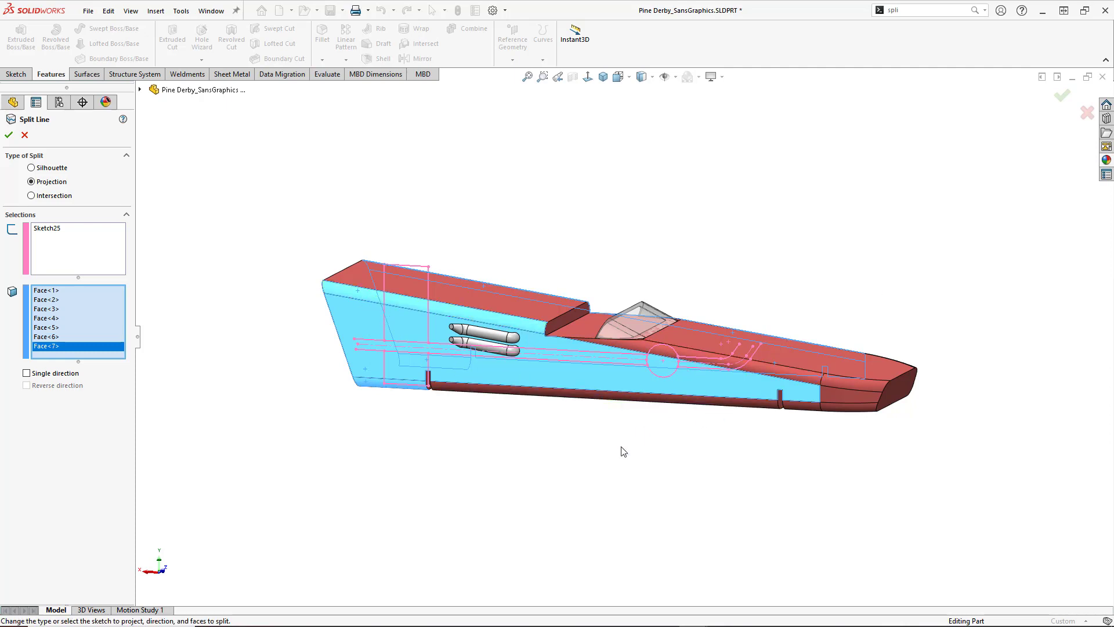
middle_drag(621, 450, 416, 482)
click(767, 366)
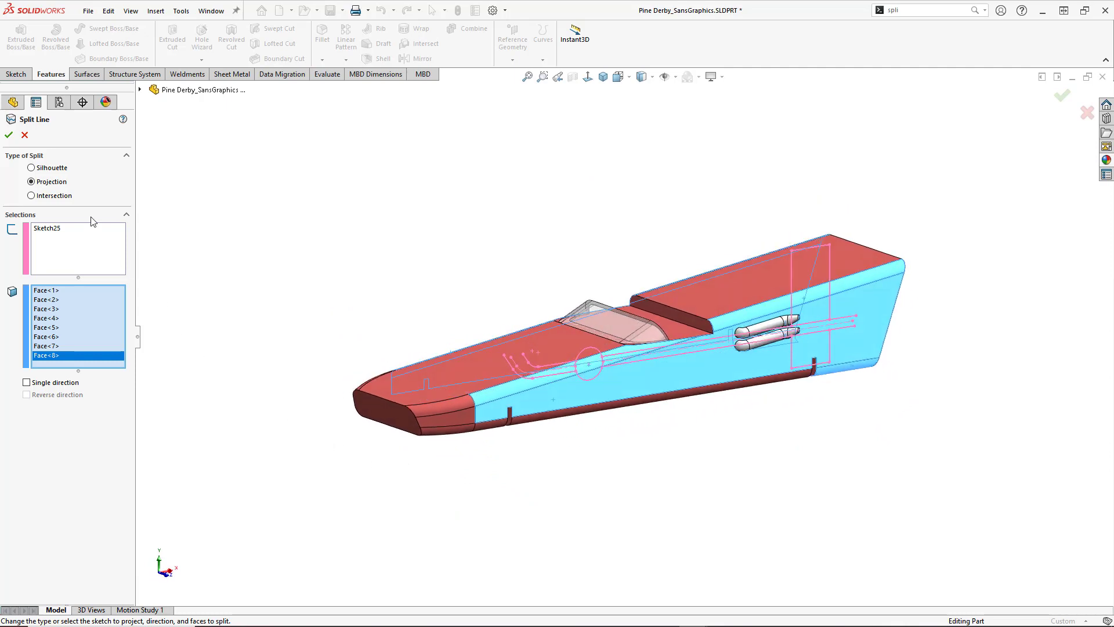
click(9, 135)
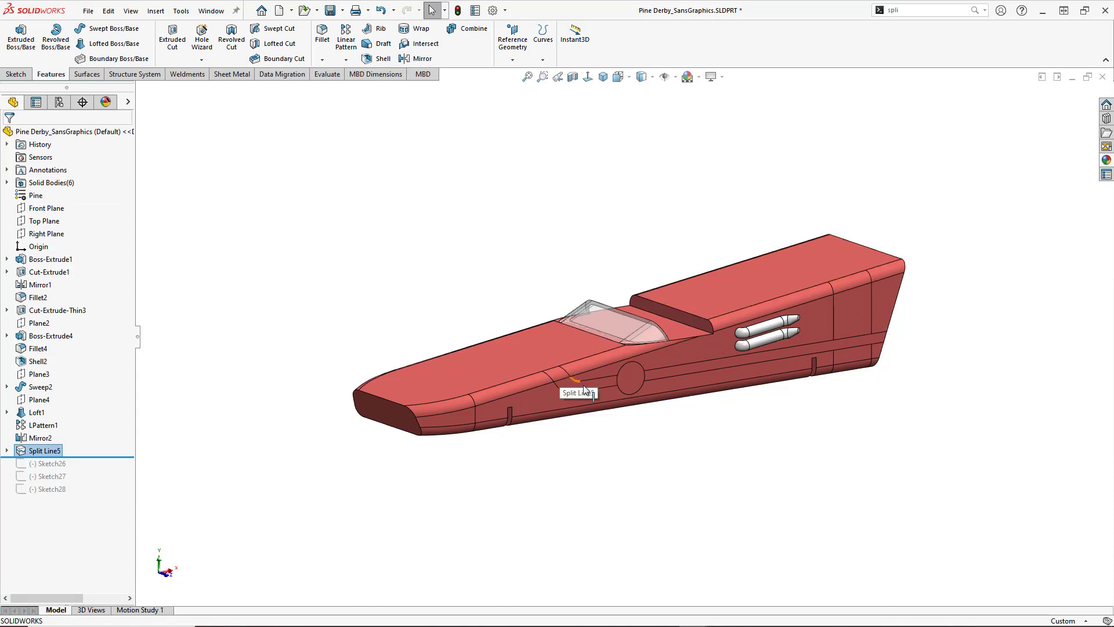
Roll the feature history forward past Sketch26 and open that top-view graphics sketch for editing
middle_drag(597, 418, 609, 460)
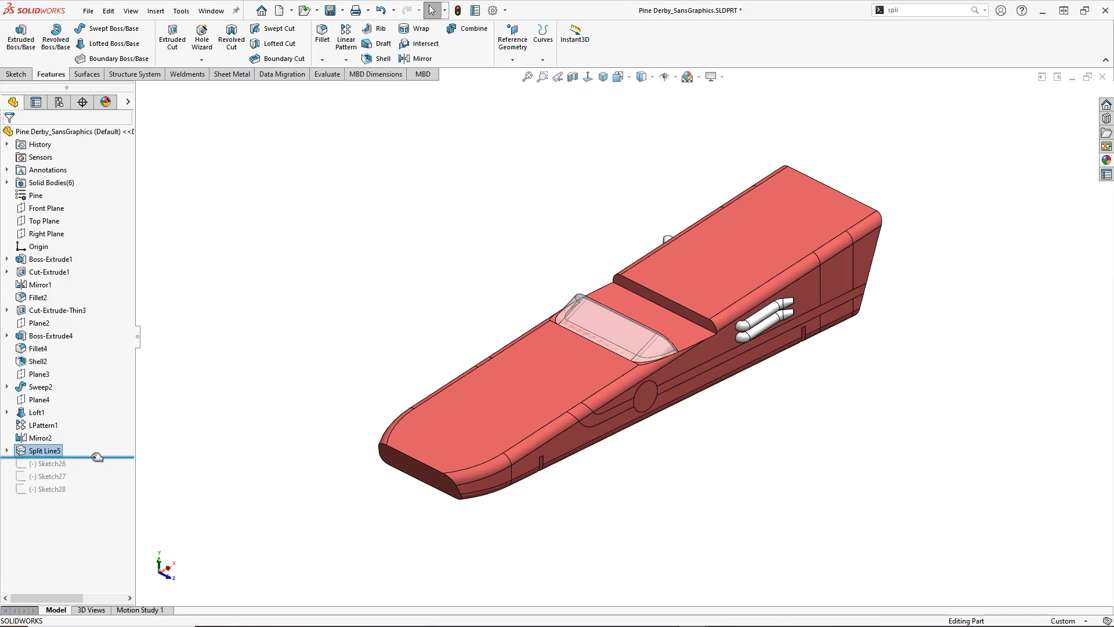
drag(96, 456, 87, 469)
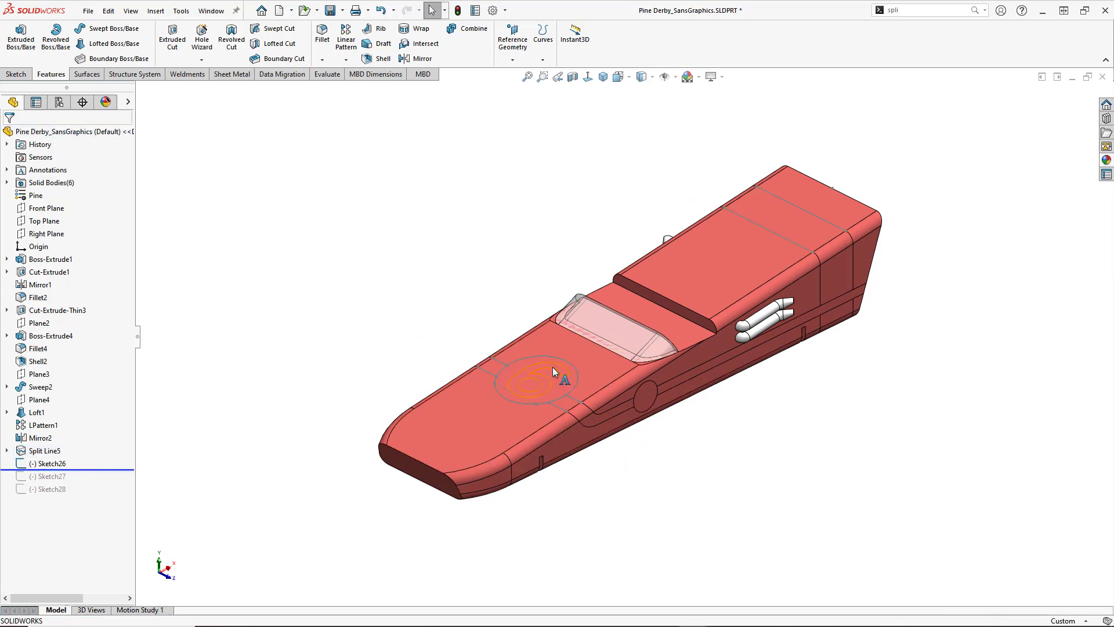
click(49, 464)
click(47, 434)
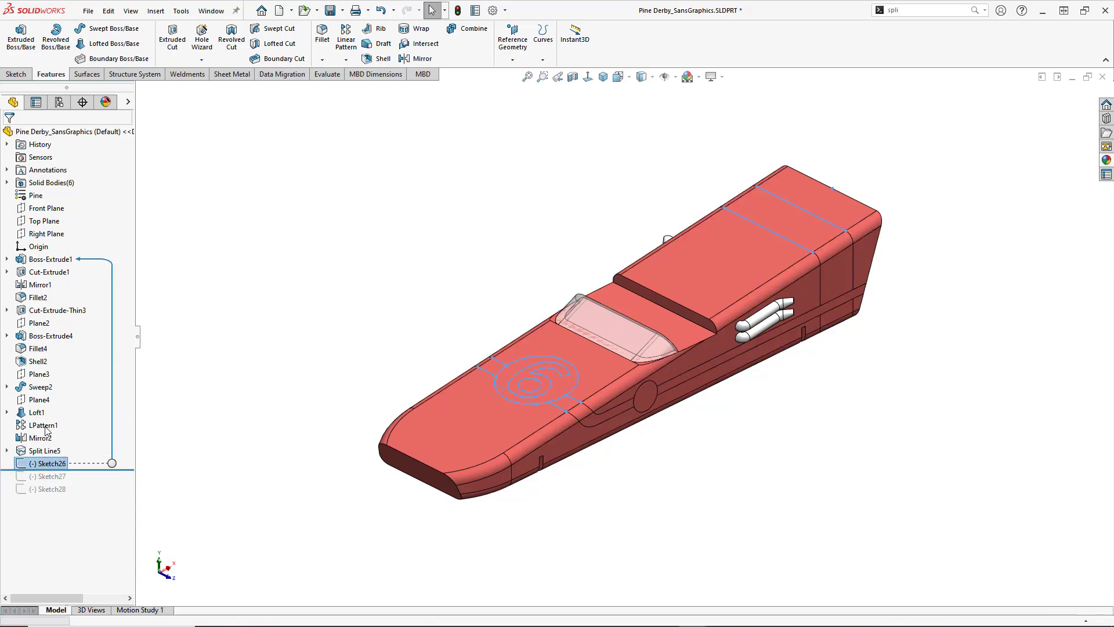
mouse_move(454, 425)
middle_down()
mouse_move(471, 460)
mouse_move(455, 475)
middle_up()
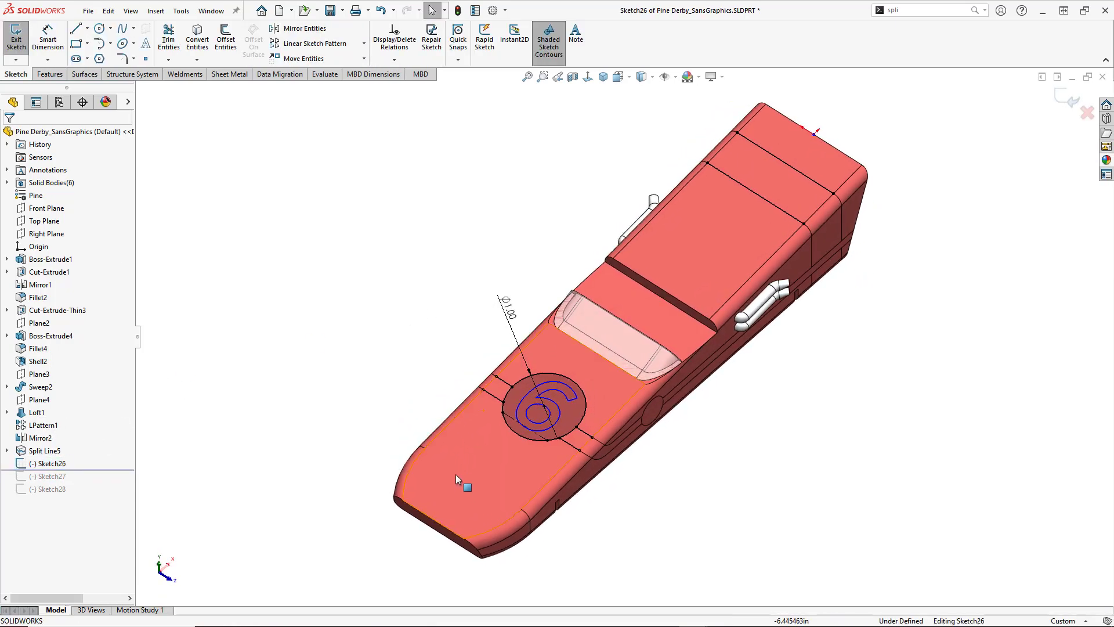
Make the number 6 sketch text inside the 1.00 diameter circle bold
double_click(537, 407)
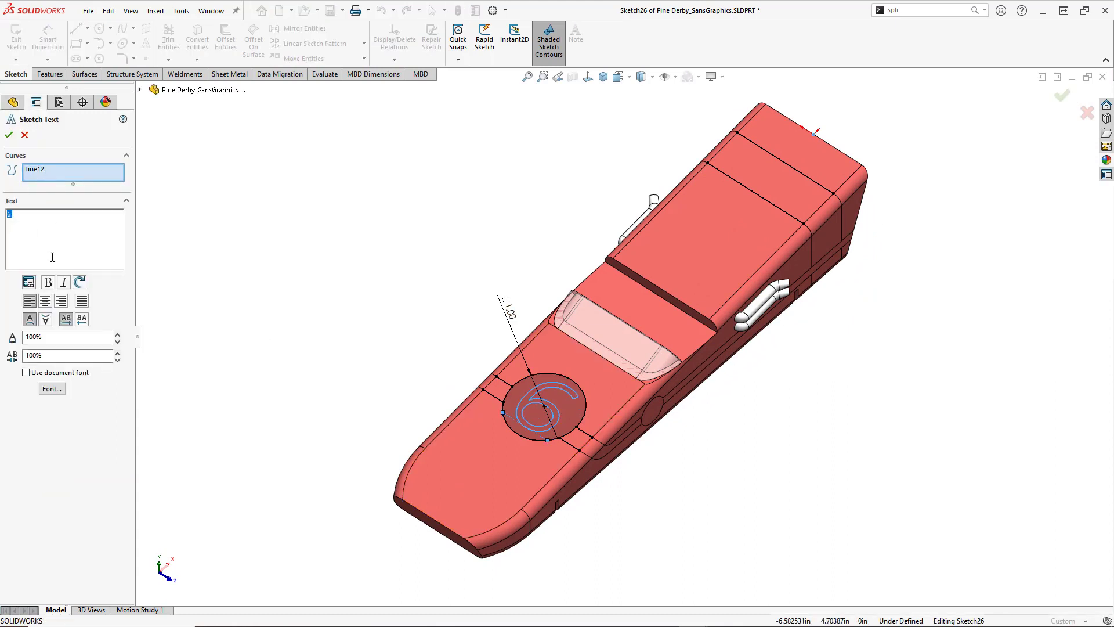
click(48, 282)
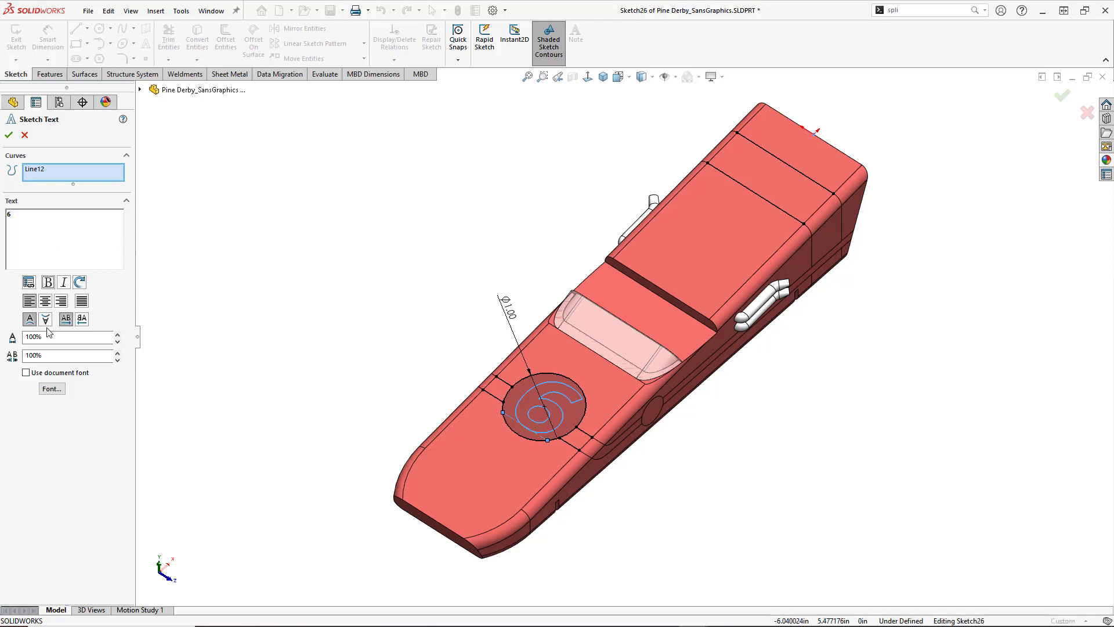
click(9, 135)
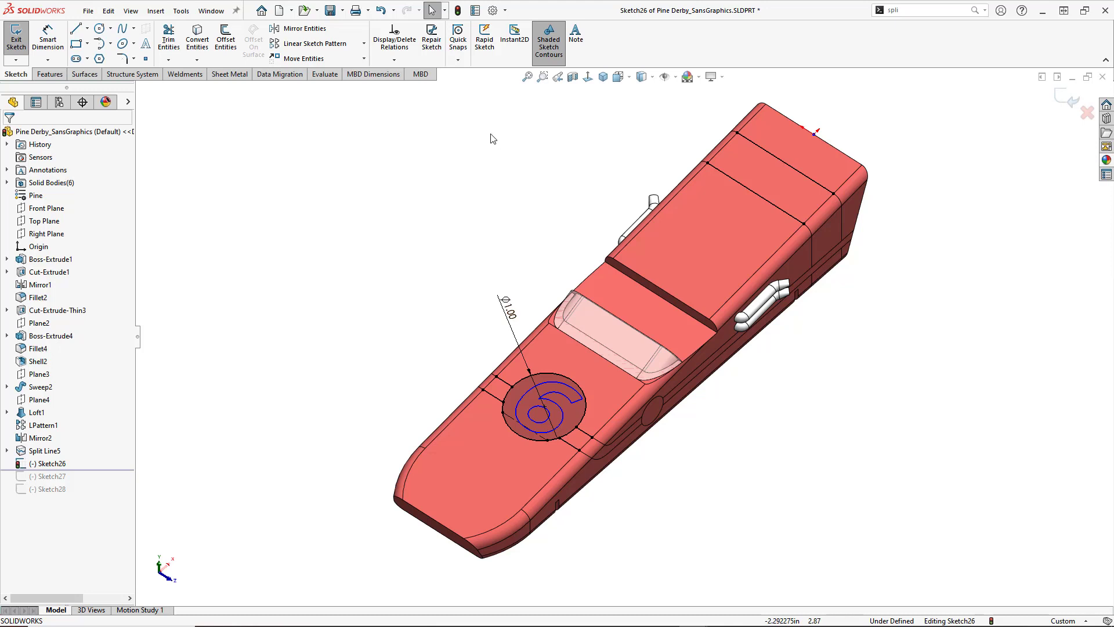
Create a projection Split Line from the current sketch on the top face of the hood in front of the windshield
click(53, 74)
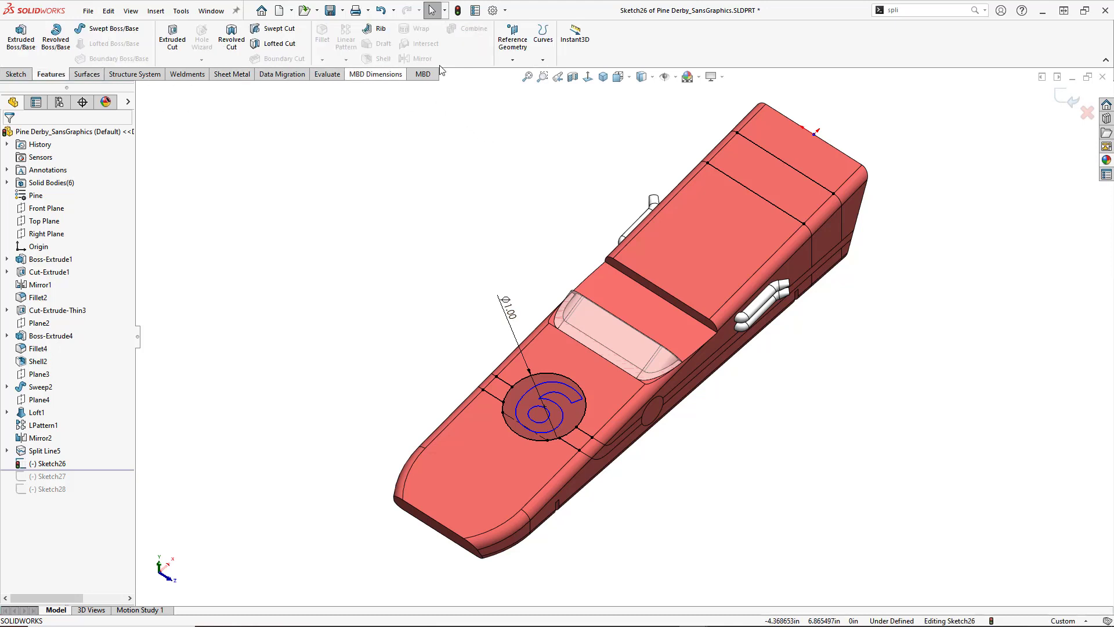
click(543, 58)
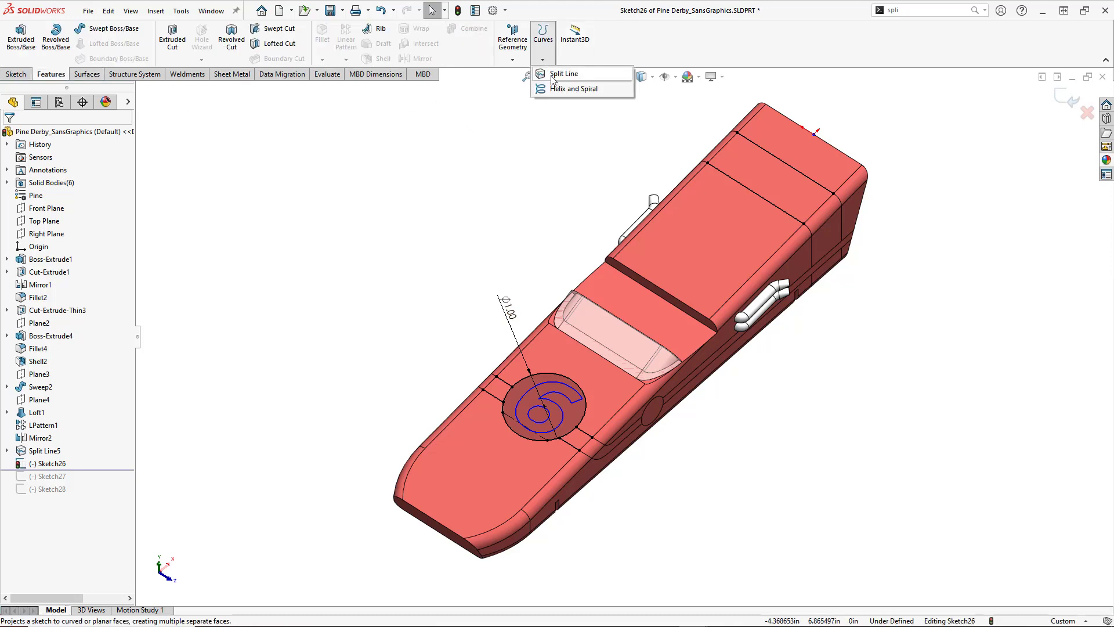
click(563, 74)
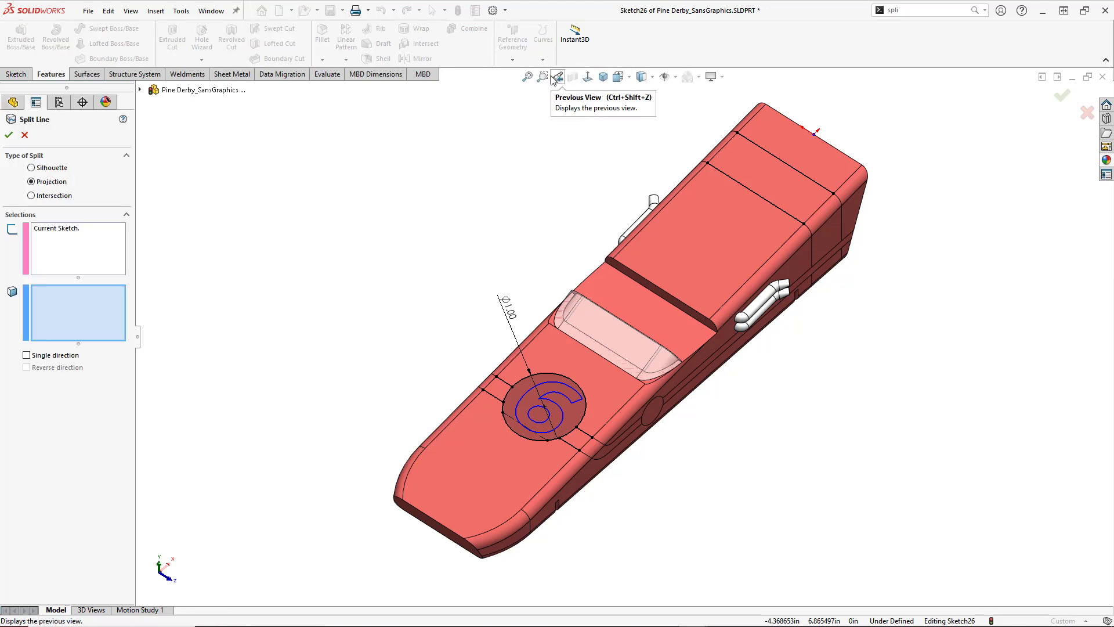
click(451, 473)
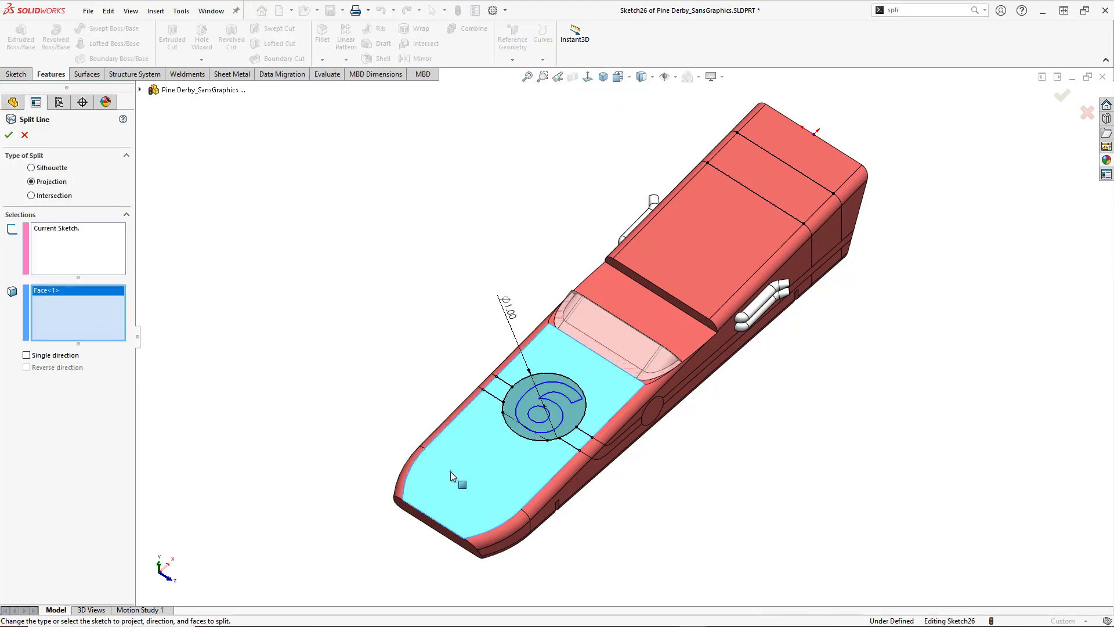
click(9, 136)
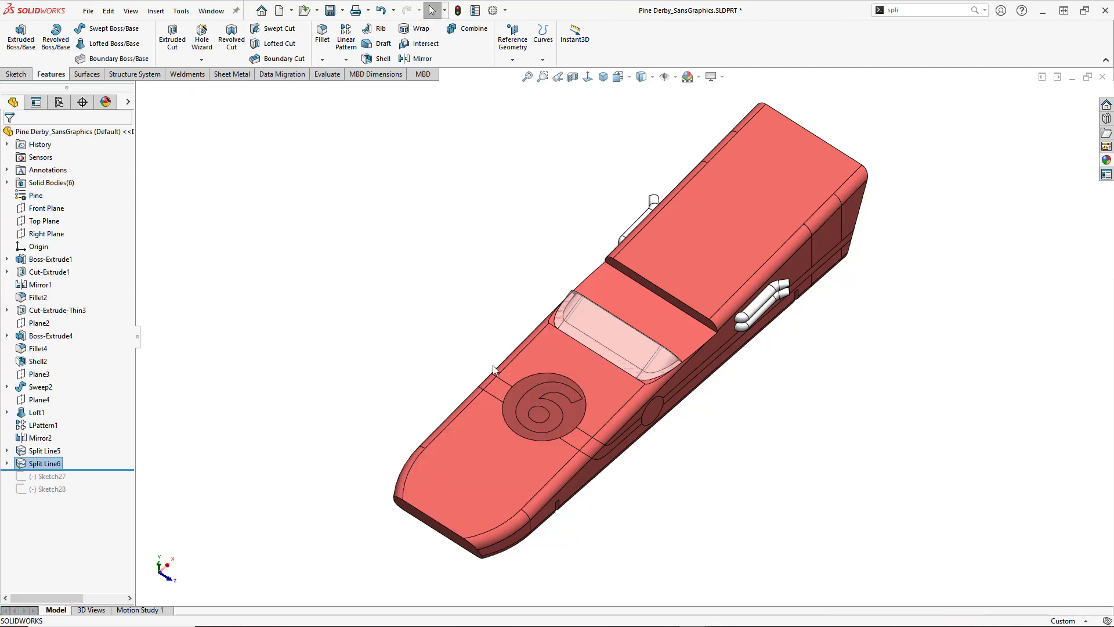
click(442, 211)
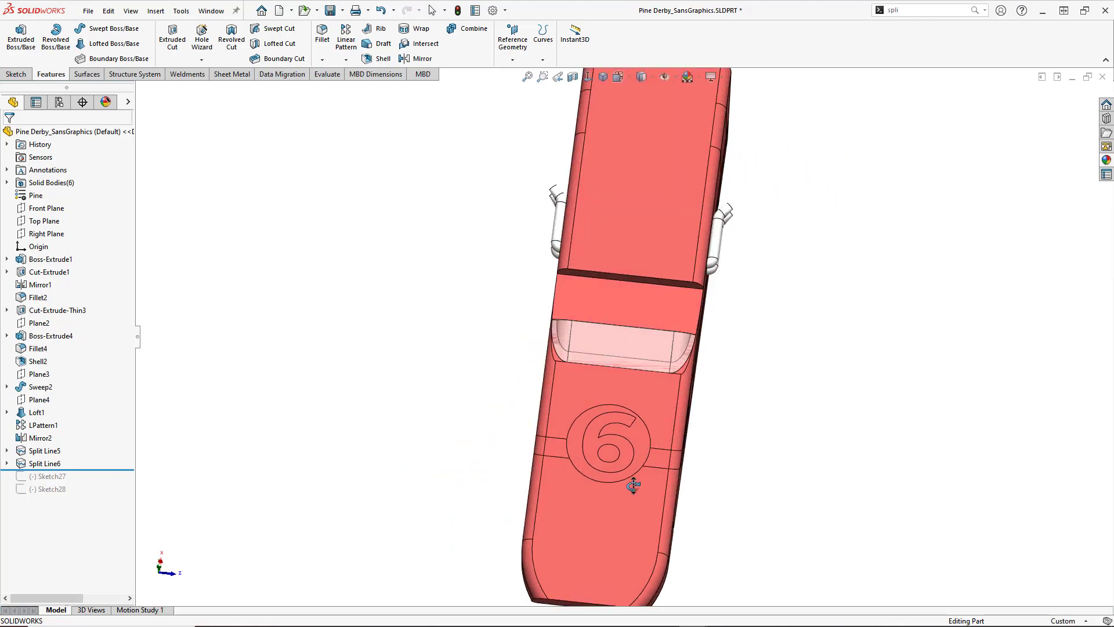
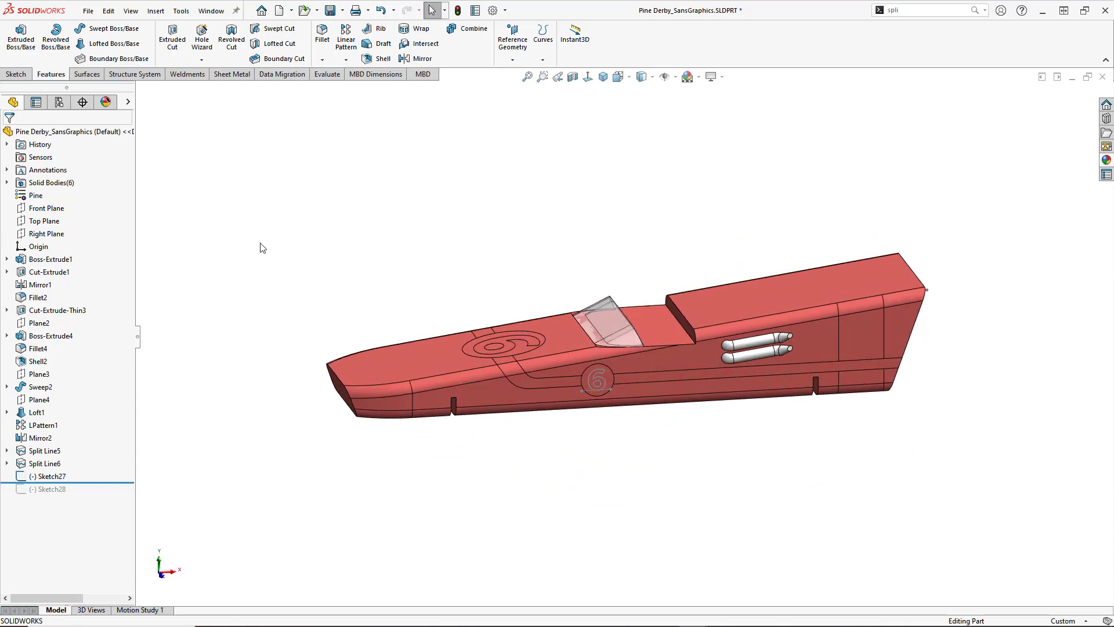
Project Sketch27 onto the round number face on the car's side with a Split Line
click(35, 477)
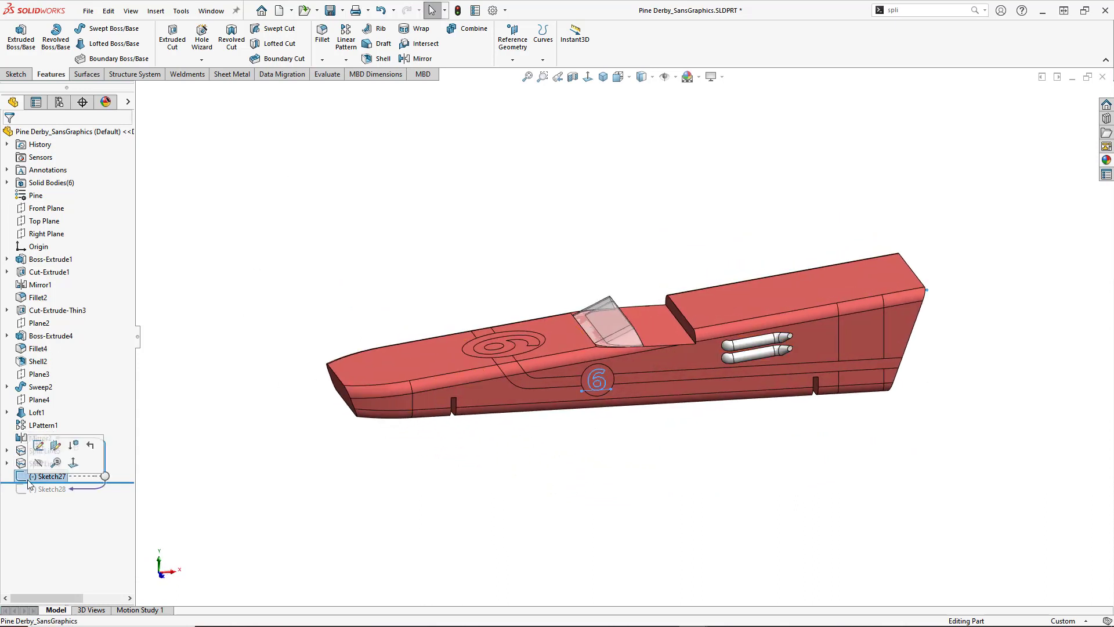
click(610, 382)
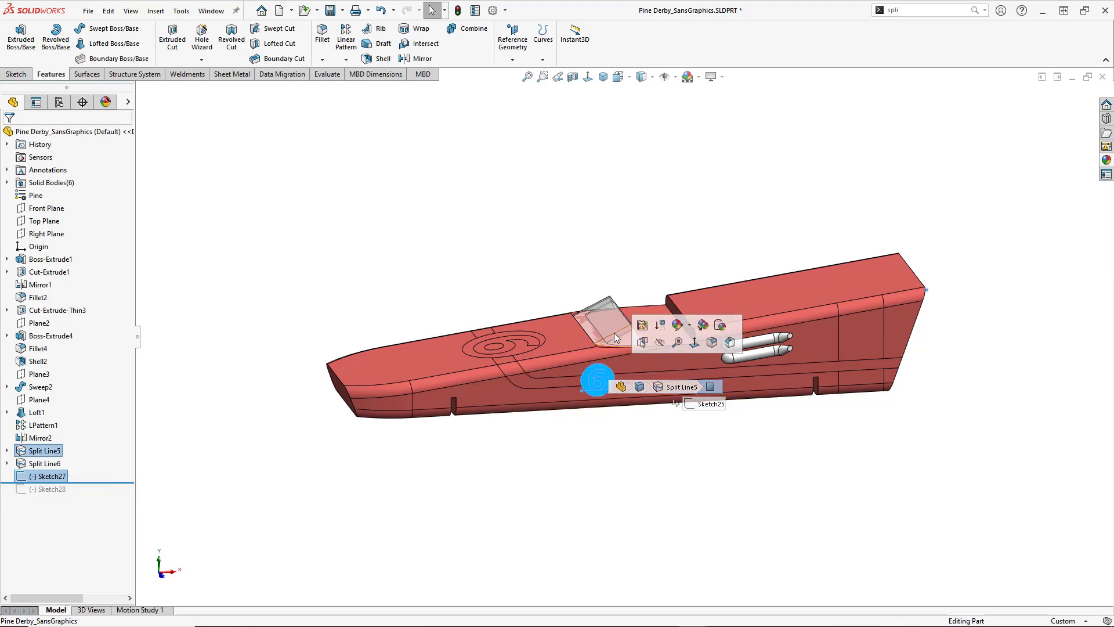
click(545, 60)
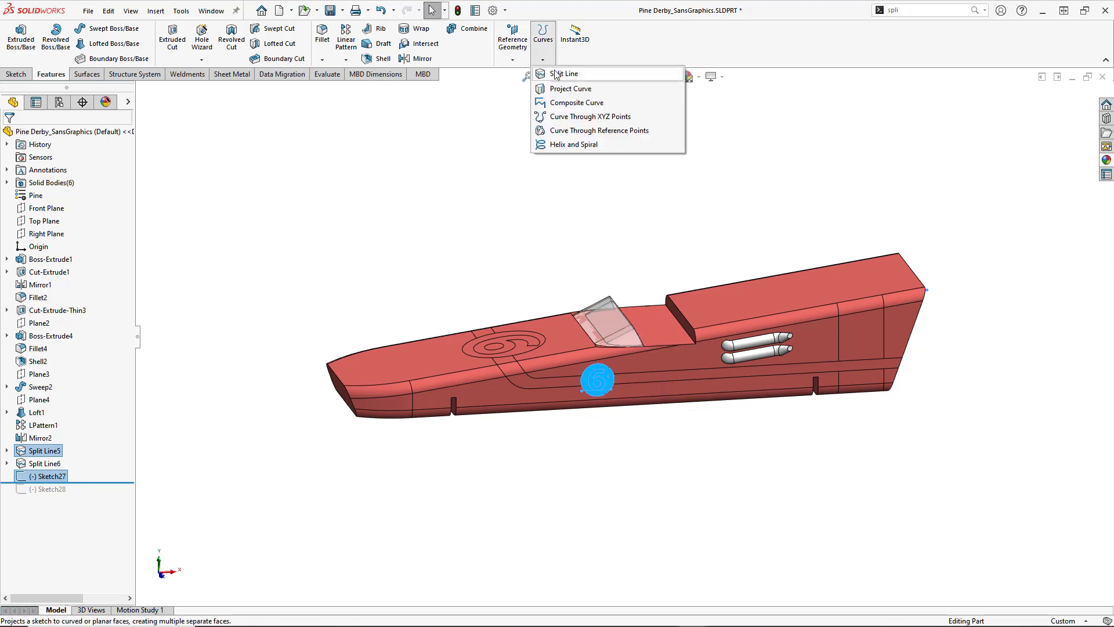
click(554, 75)
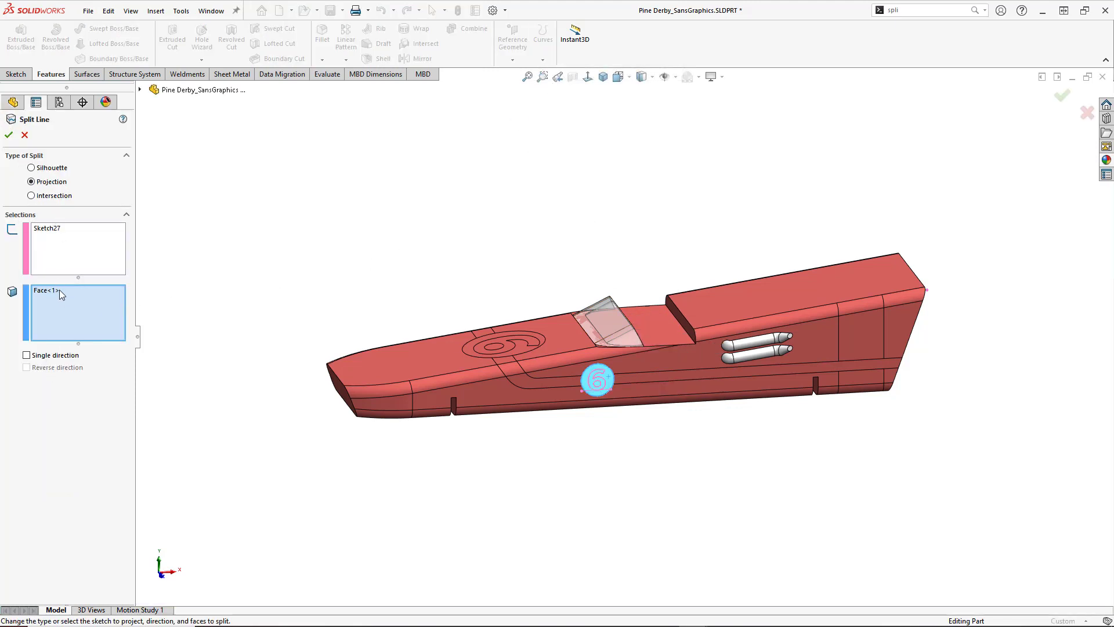
click(9, 136)
Roll the history forward past Sketch28 and project it as a Split Line onto the round number face on the opposite side
middle_drag(461, 361, 685, 406)
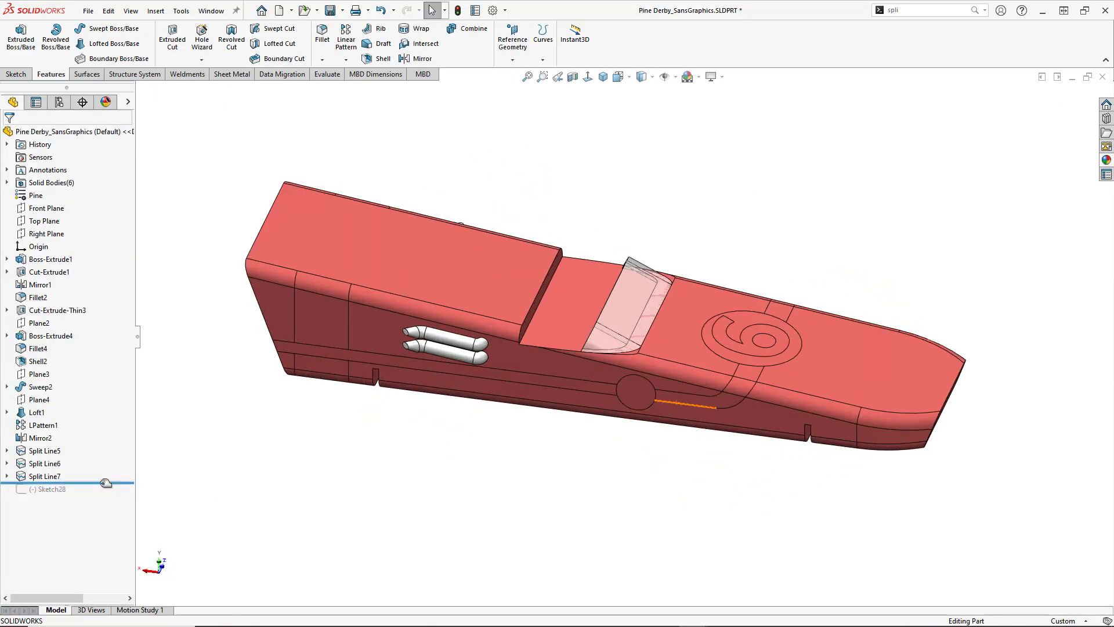
drag(106, 483, 106, 495)
click(50, 488)
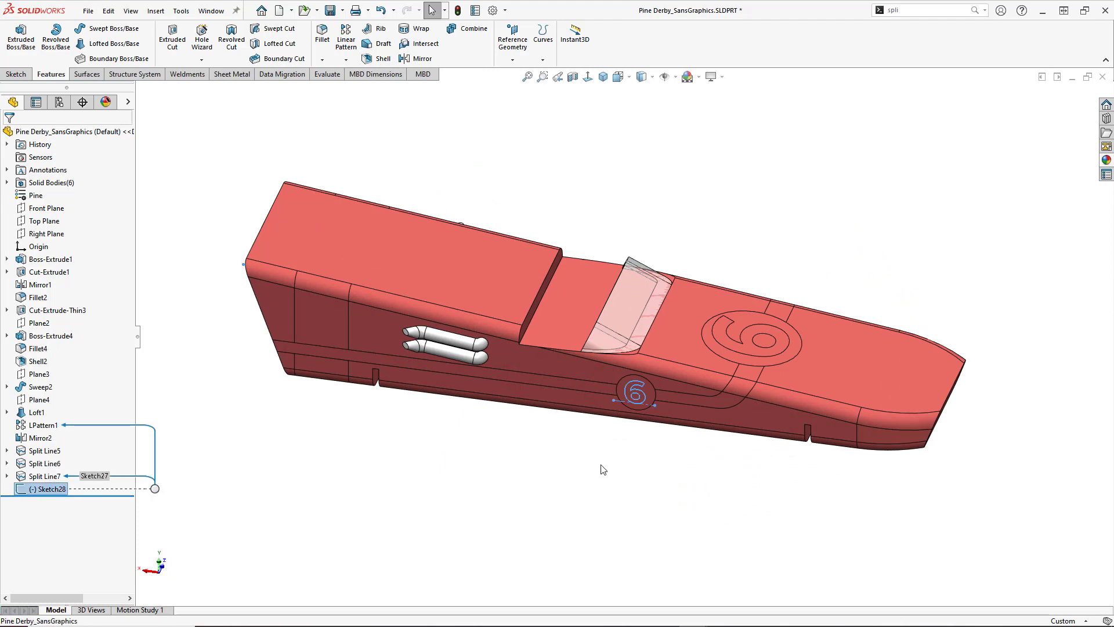
click(644, 393)
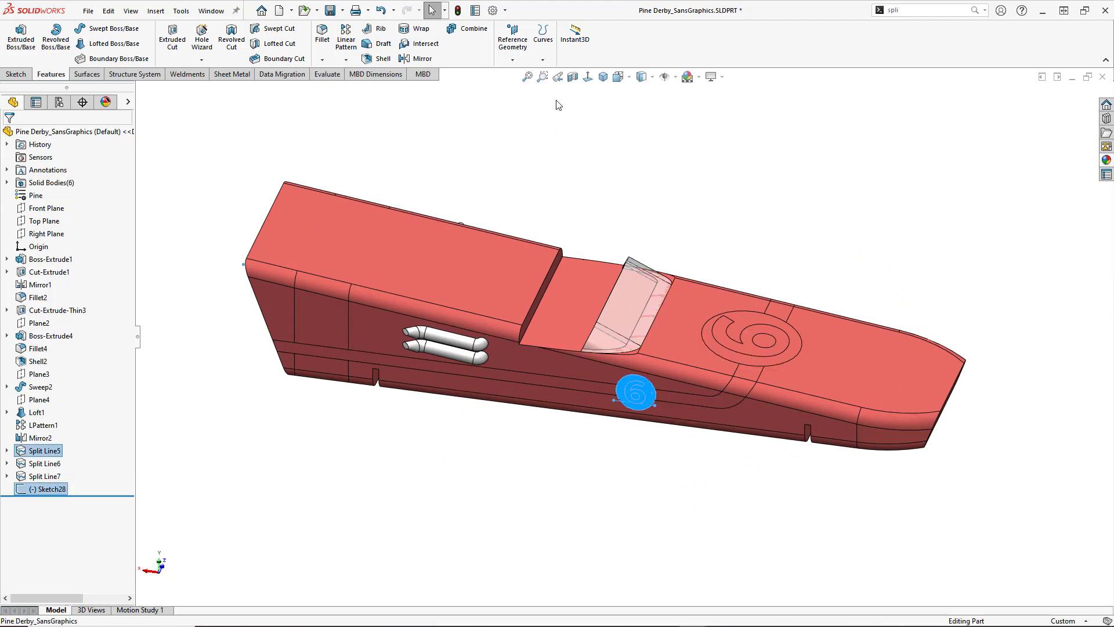
click(543, 36)
click(556, 76)
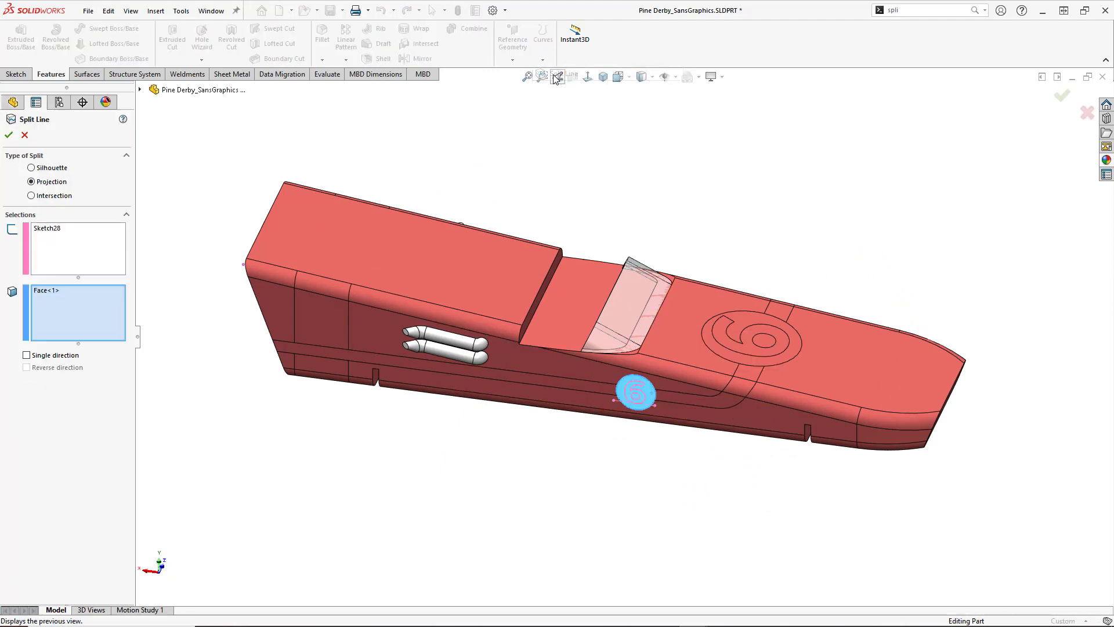
click(9, 136)
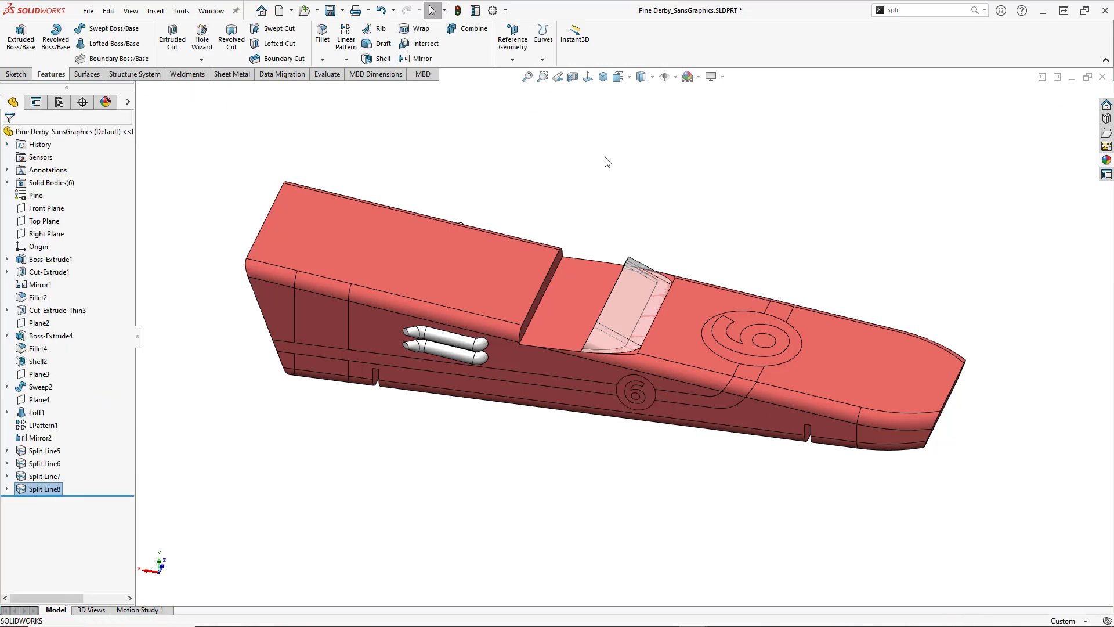
Edit Split Line6 to add the raised rear deck's top face to the faces split by Sketch26
scroll(694, 343, up, 5)
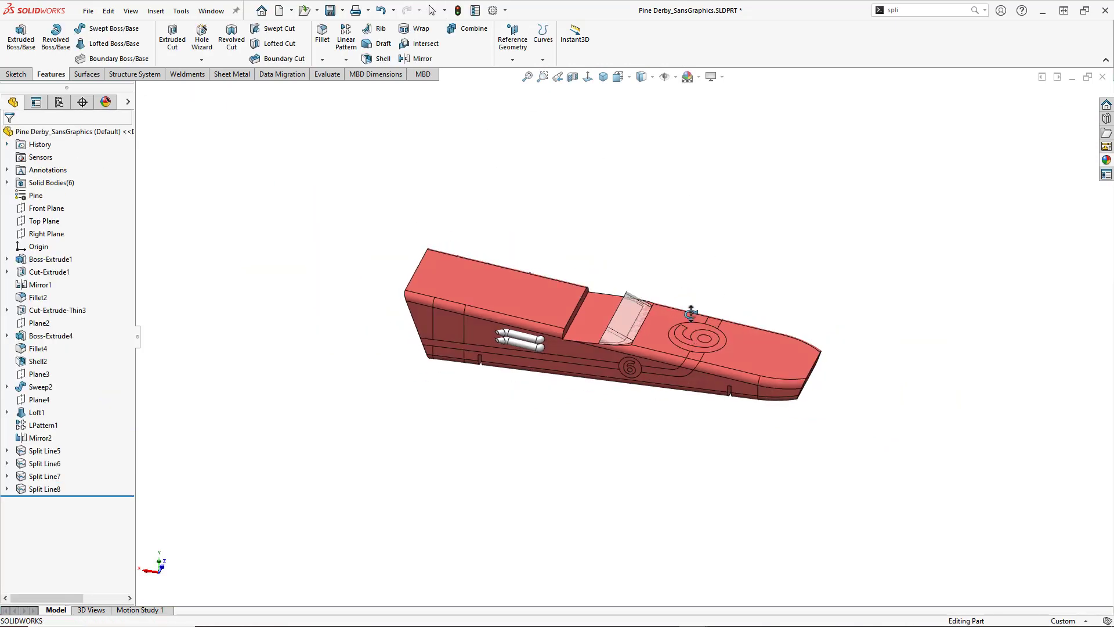
middle_drag(691, 302, 523, 326)
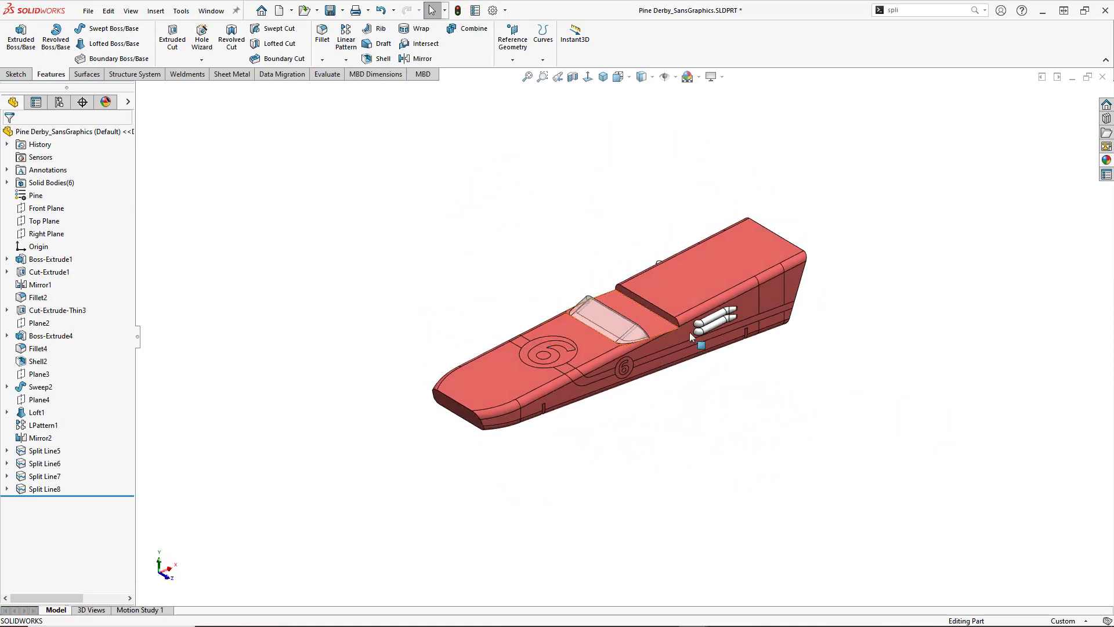
scroll(690, 332, down, 3)
scroll(516, 342, up, 2)
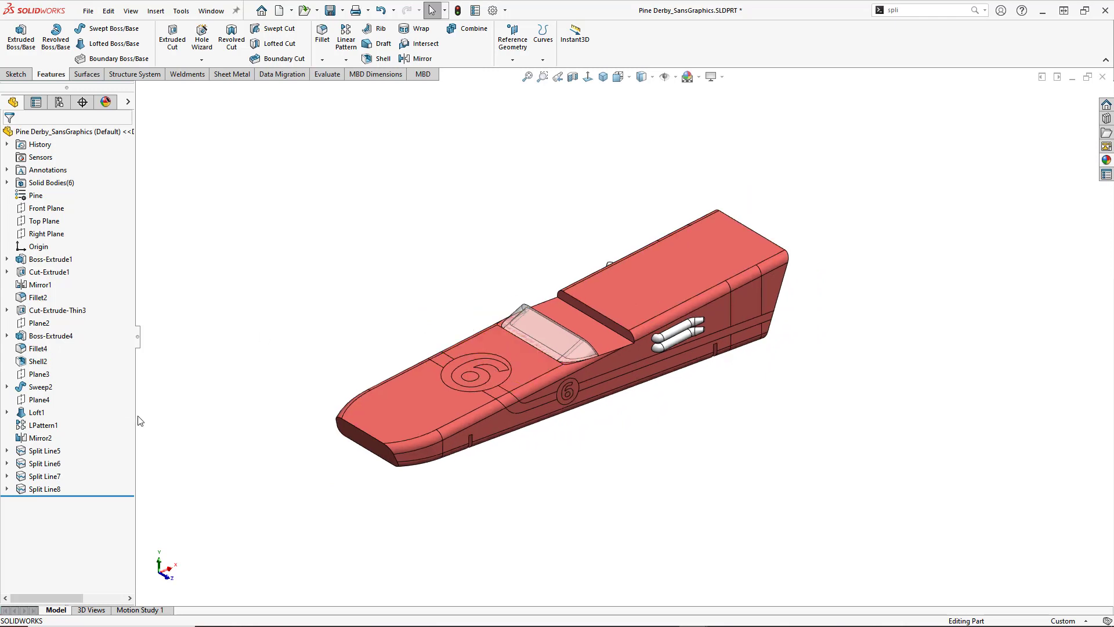
click(39, 469)
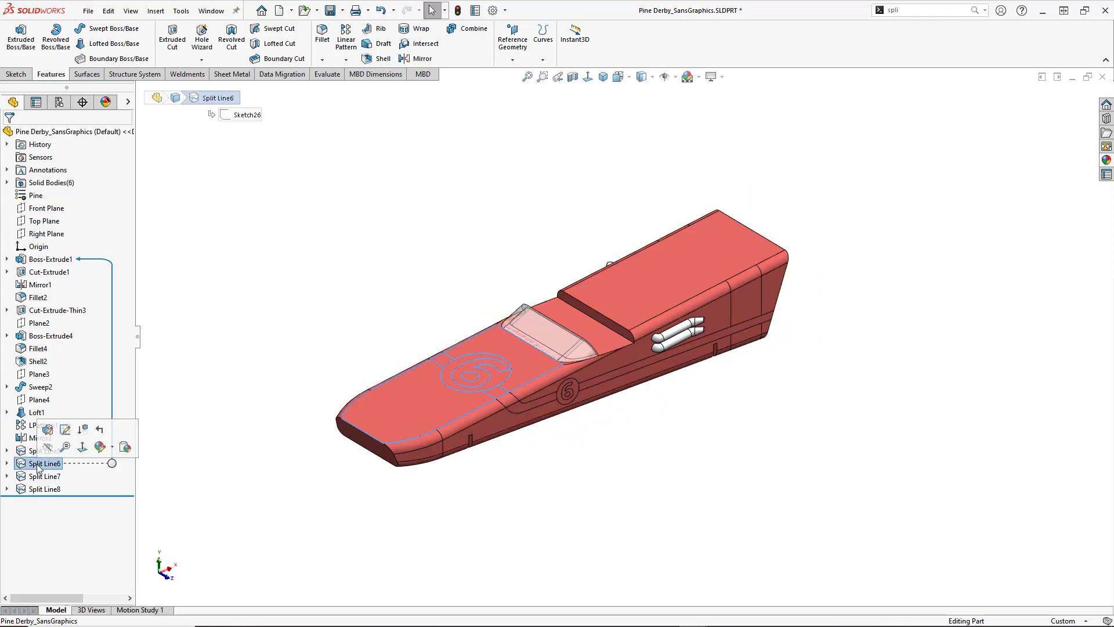
click(48, 430)
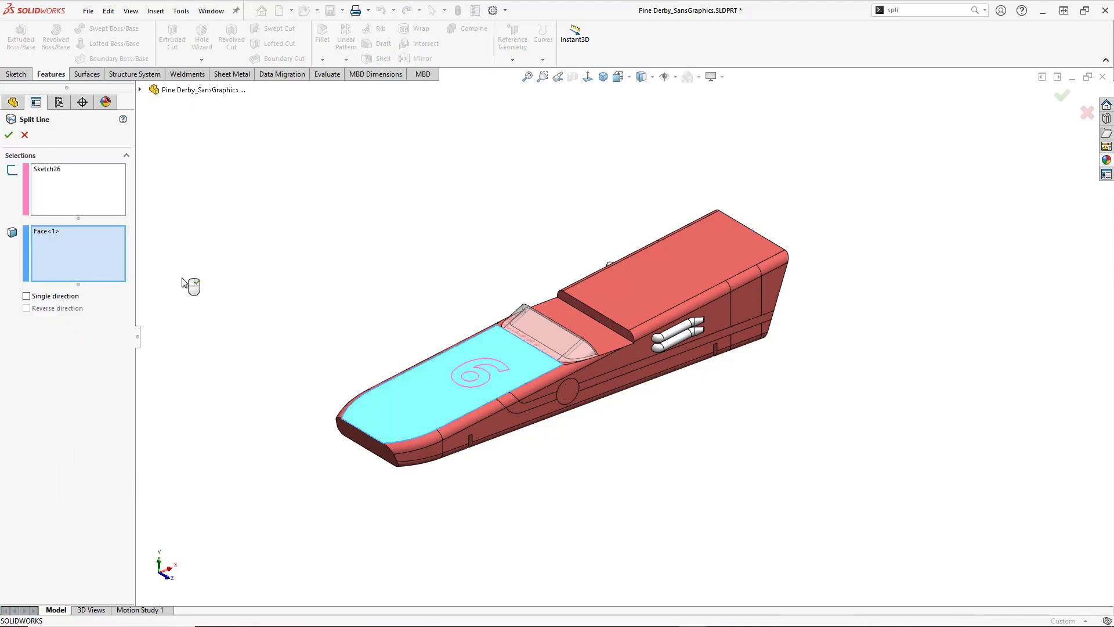
click(639, 277)
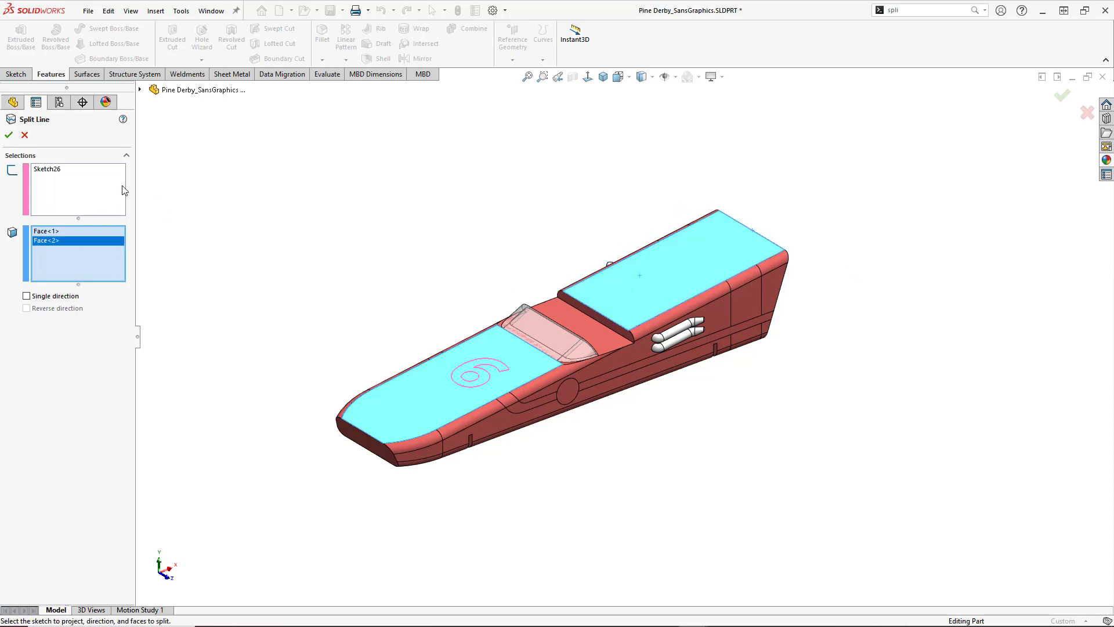
click(8, 135)
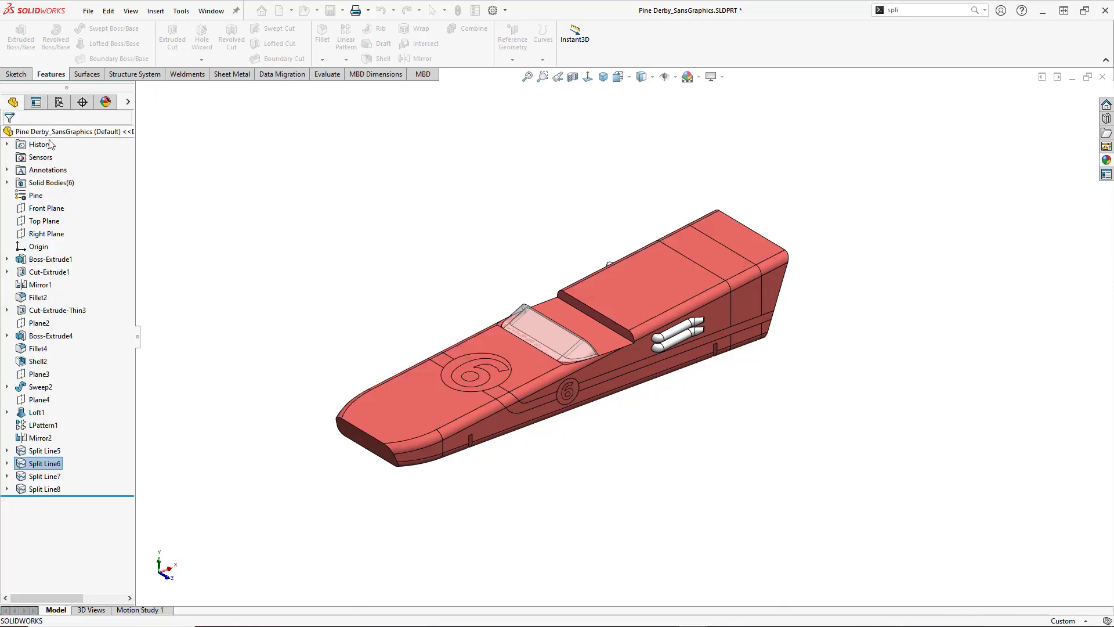
Select the side stripe face behind the number circle and examine the part's list of solid bodies
middle_drag(479, 339, 469, 307)
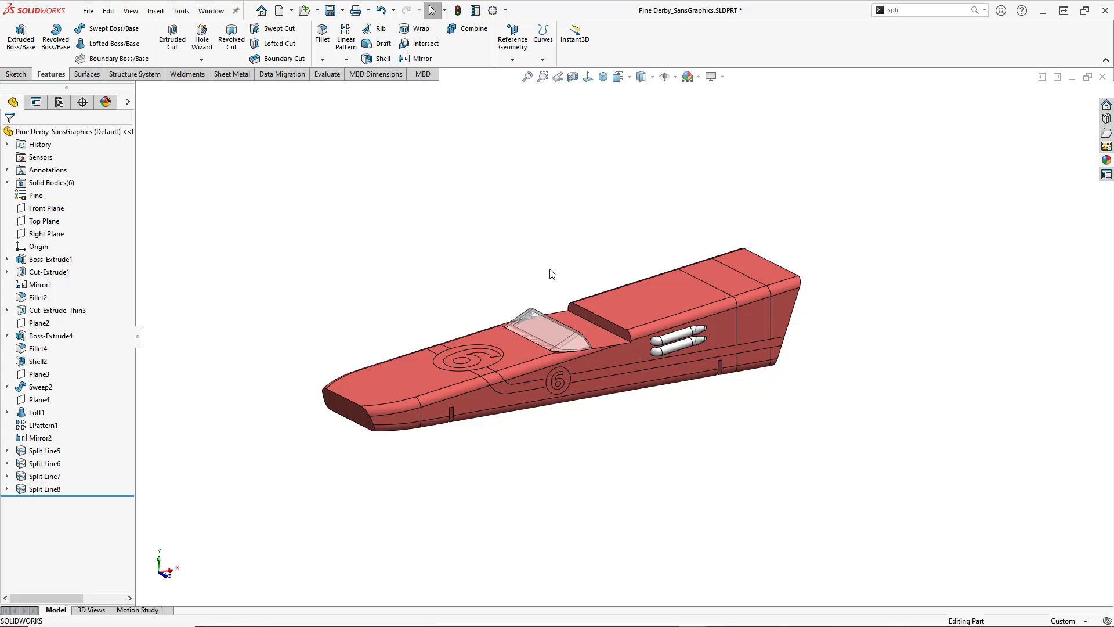
scroll(601, 415, down, 1)
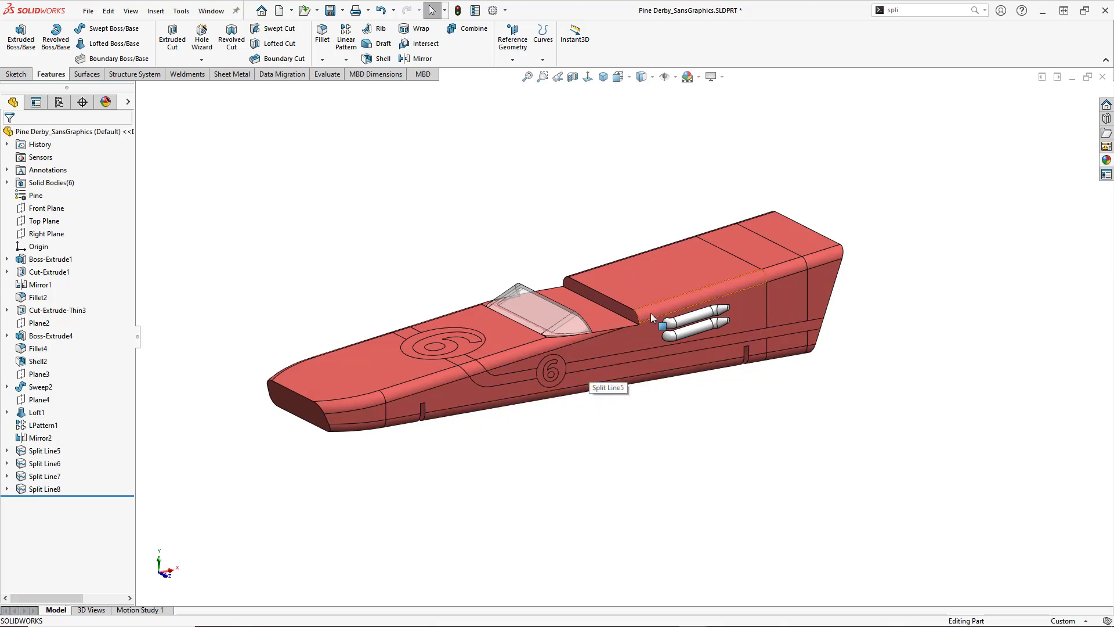
click(585, 363)
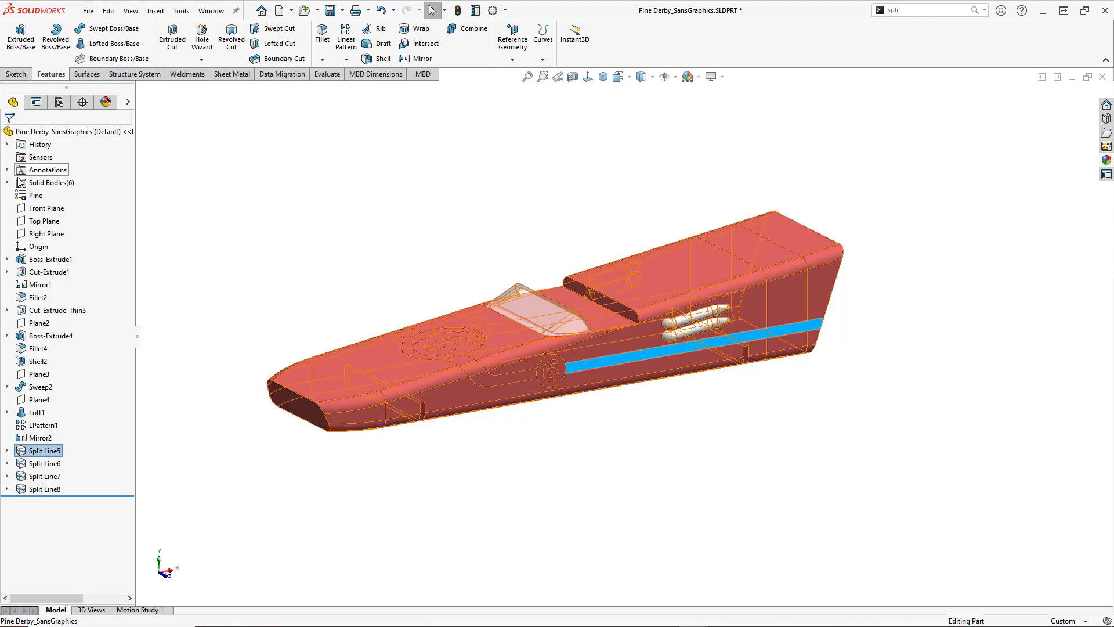
click(58, 131)
click(7, 183)
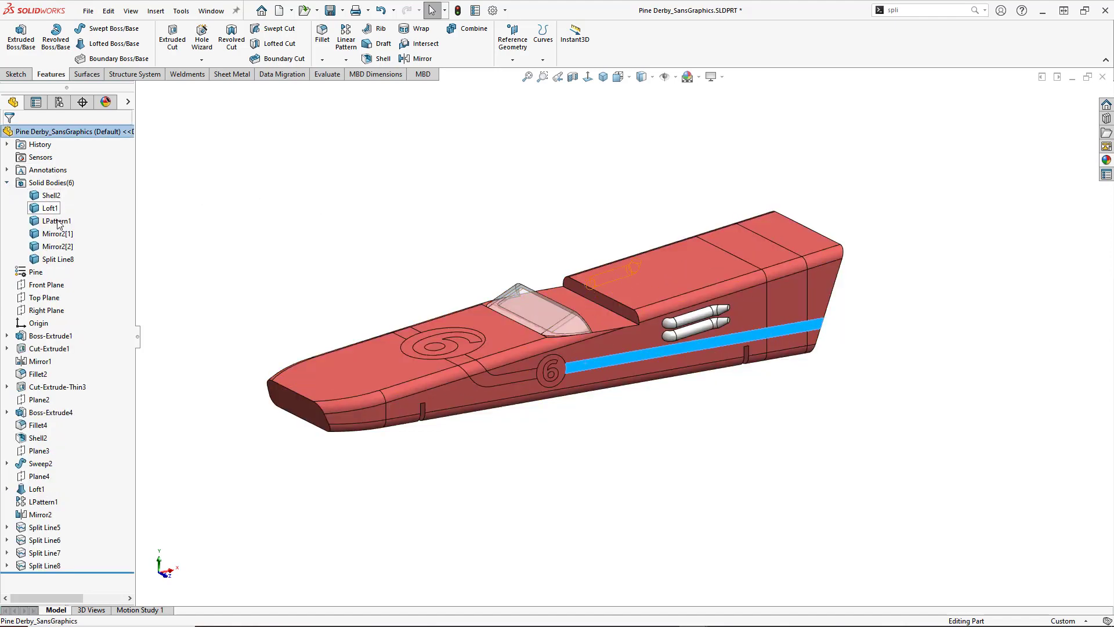
click(6, 182)
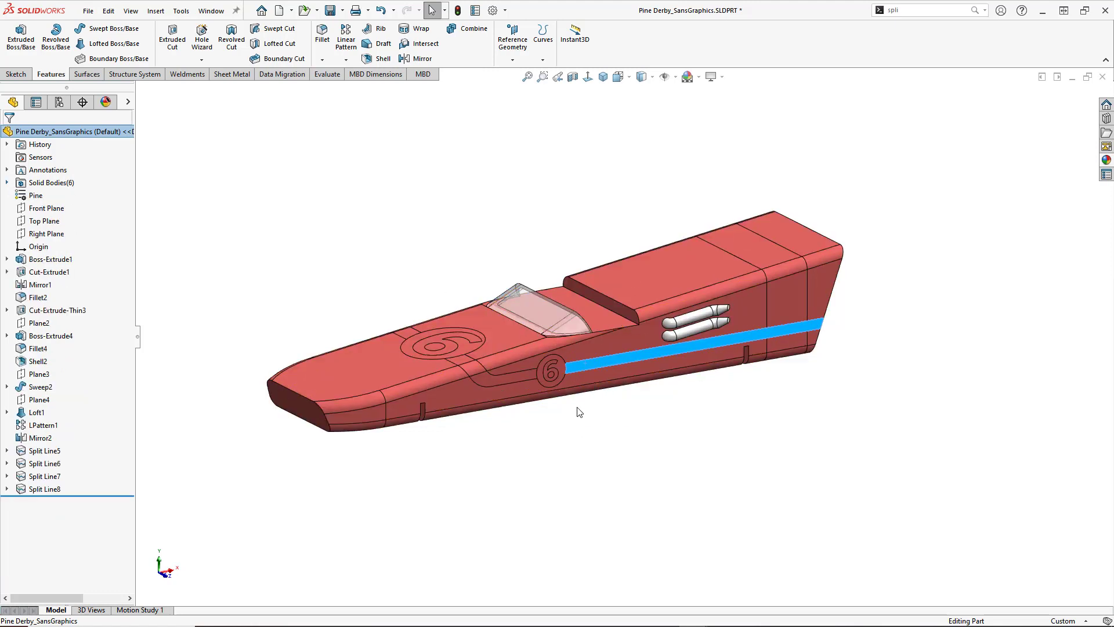
Add the number circles, the top stripe segments and the remaining side stripe faces on both sides of the car to the face selection
click(560, 375)
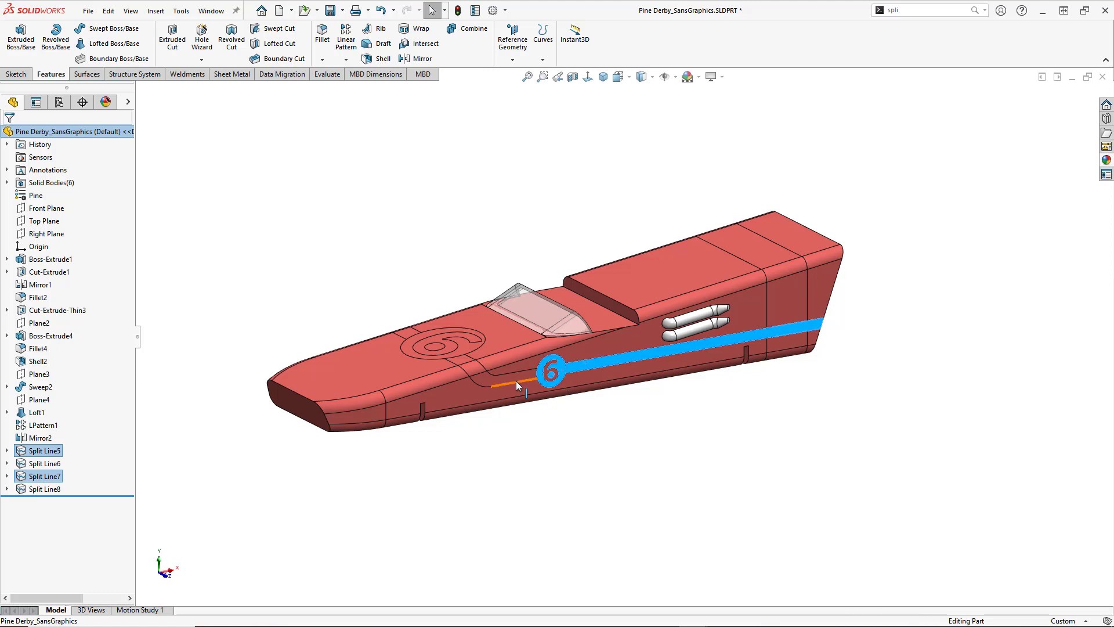
click(476, 368)
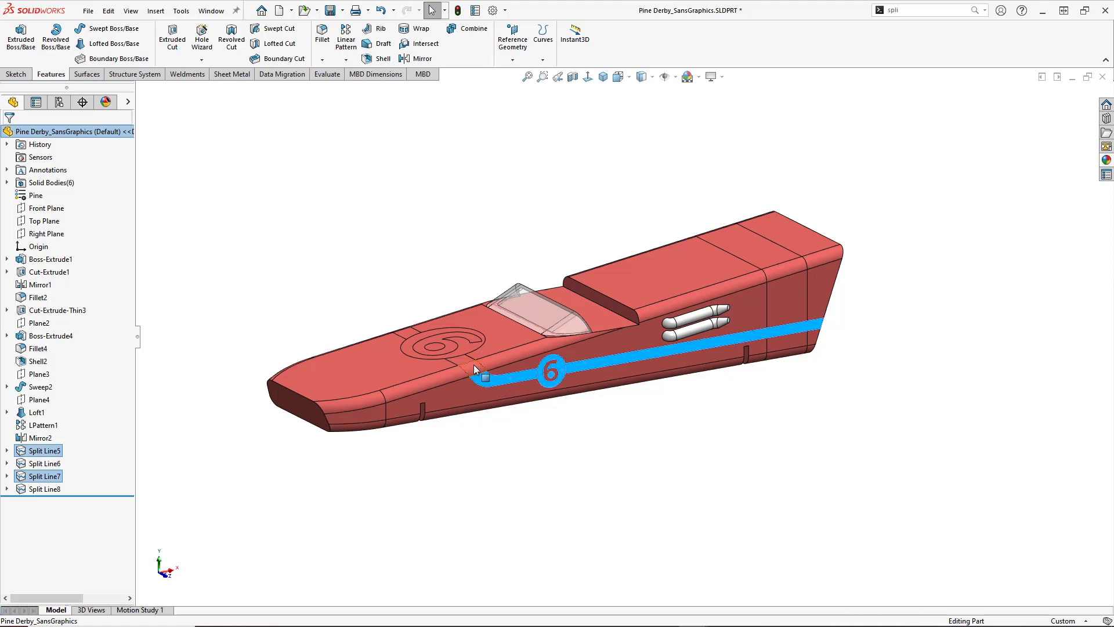
ctrl+click(465, 356)
ctrl+click(463, 354)
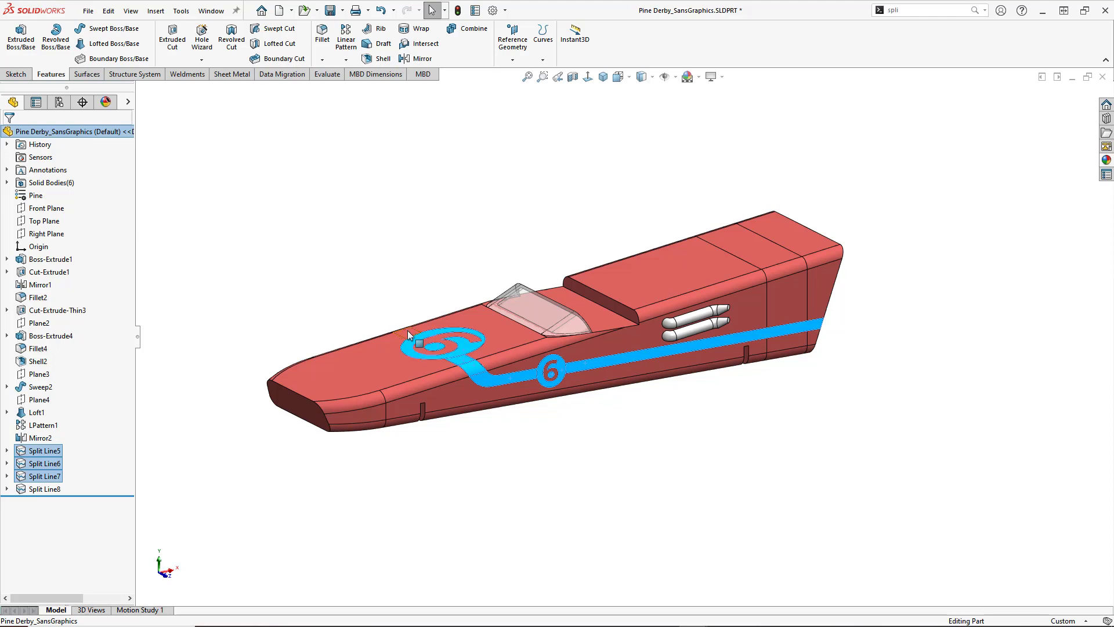
mouse_move(415, 370)
middle_down()
mouse_move(511, 395)
mouse_move(608, 366)
middle_up()
ctrl+click(657, 357)
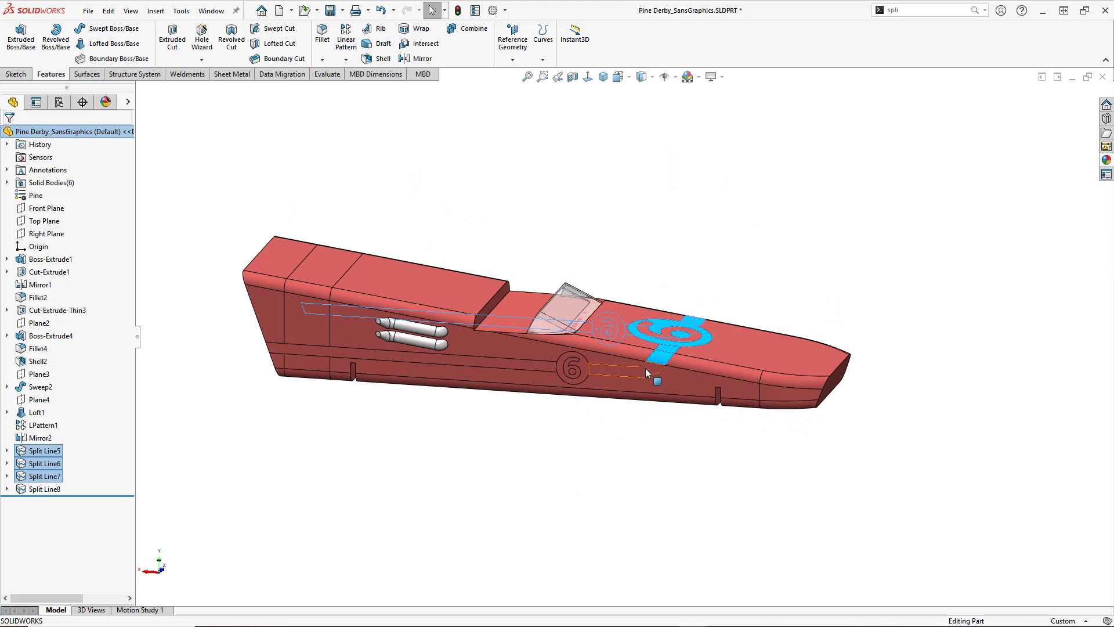
ctrl+click(585, 374)
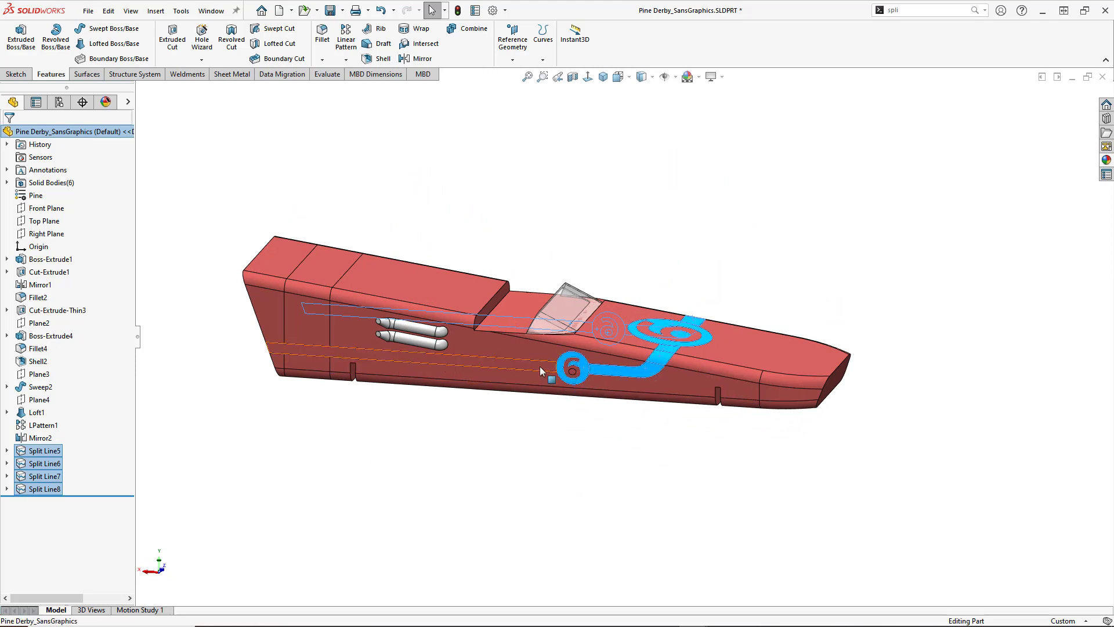
ctrl+click(539, 367)
ctrl+click(572, 375)
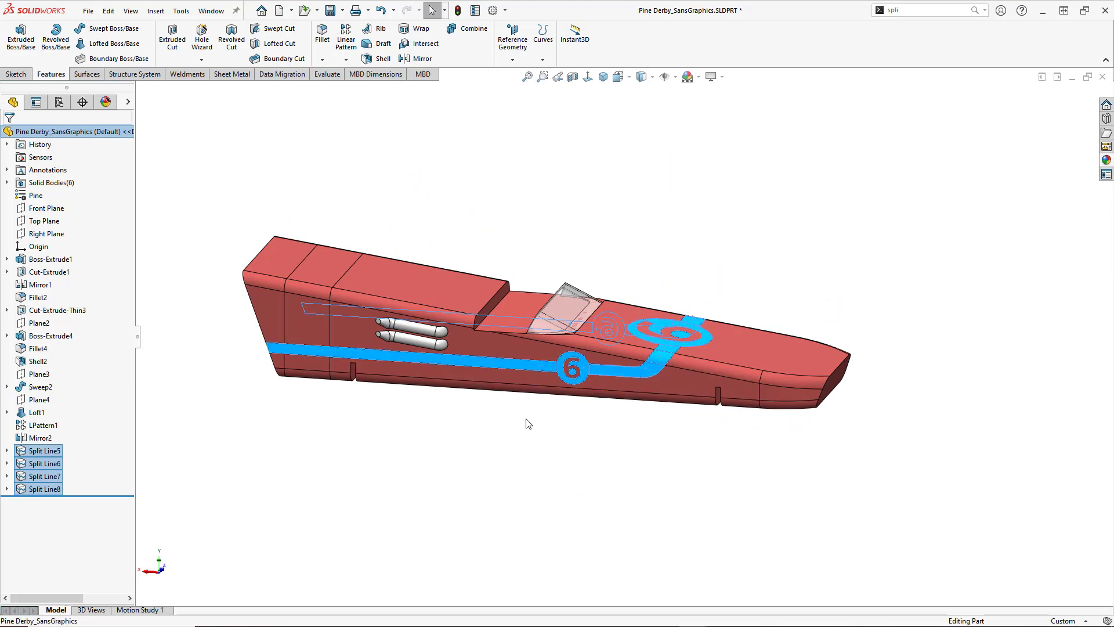
Apply the basic color appearance to the selected stripe and number circle faces
click(1107, 160)
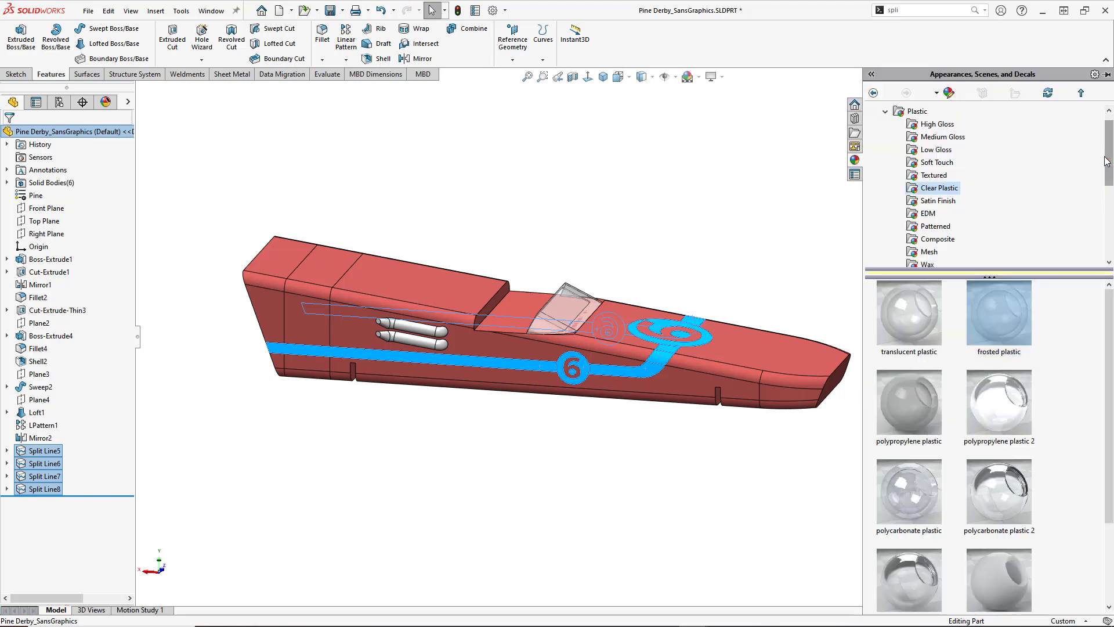
click(885, 111)
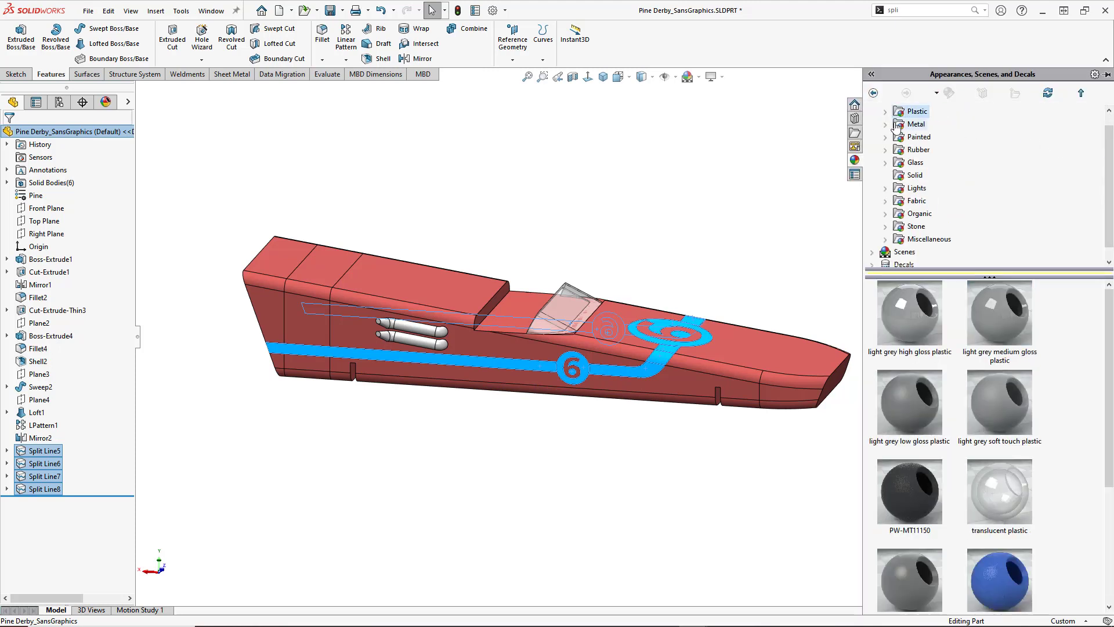
click(903, 112)
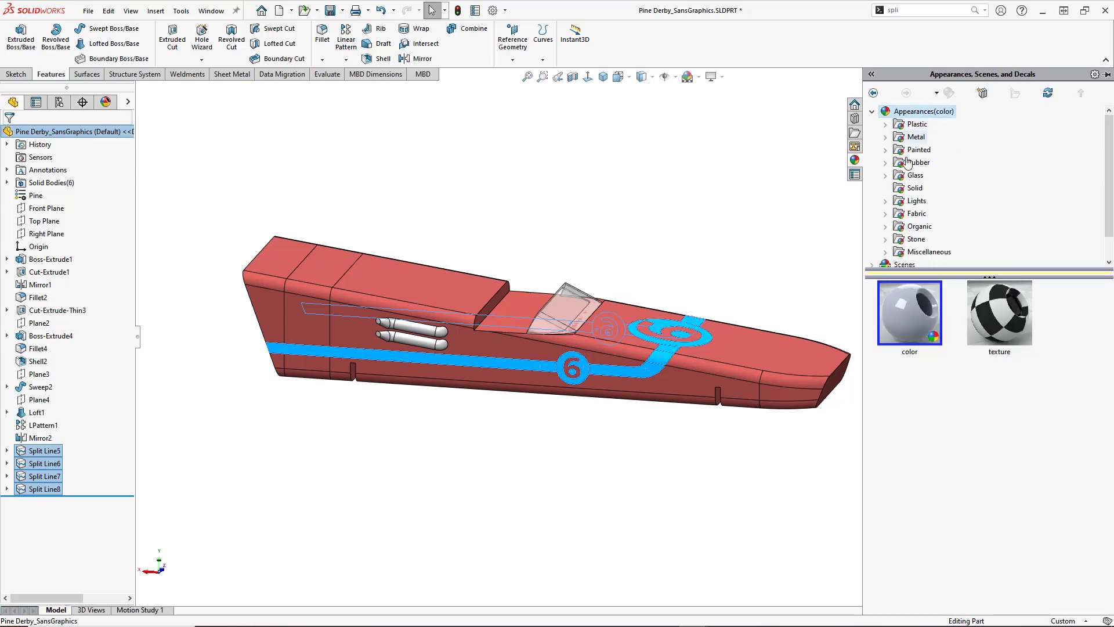
mouse_move(917, 308)
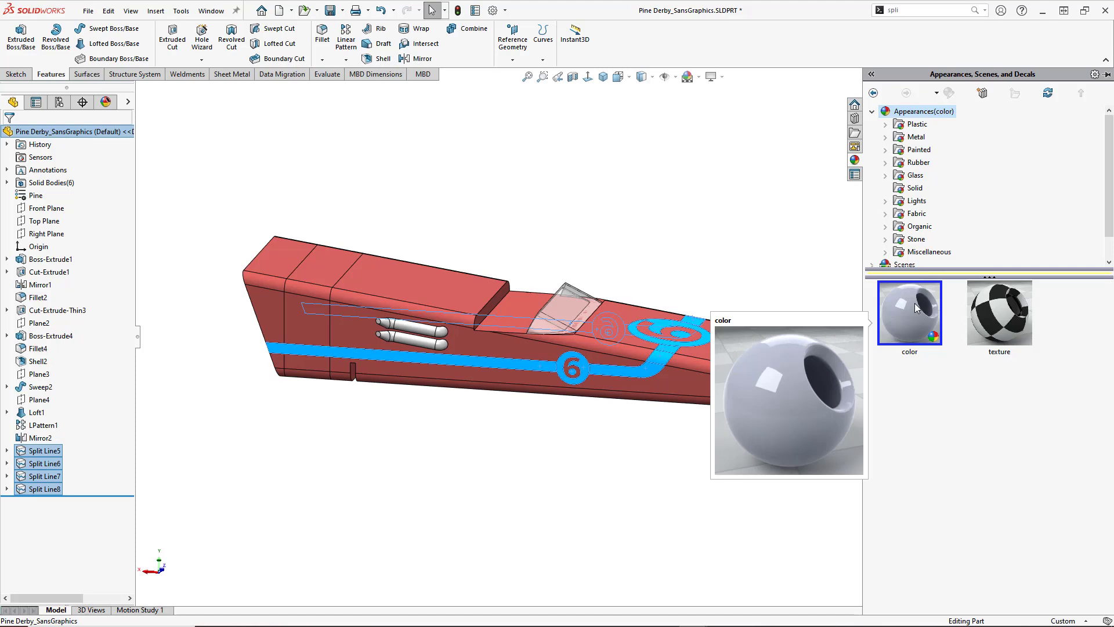
click(915, 308)
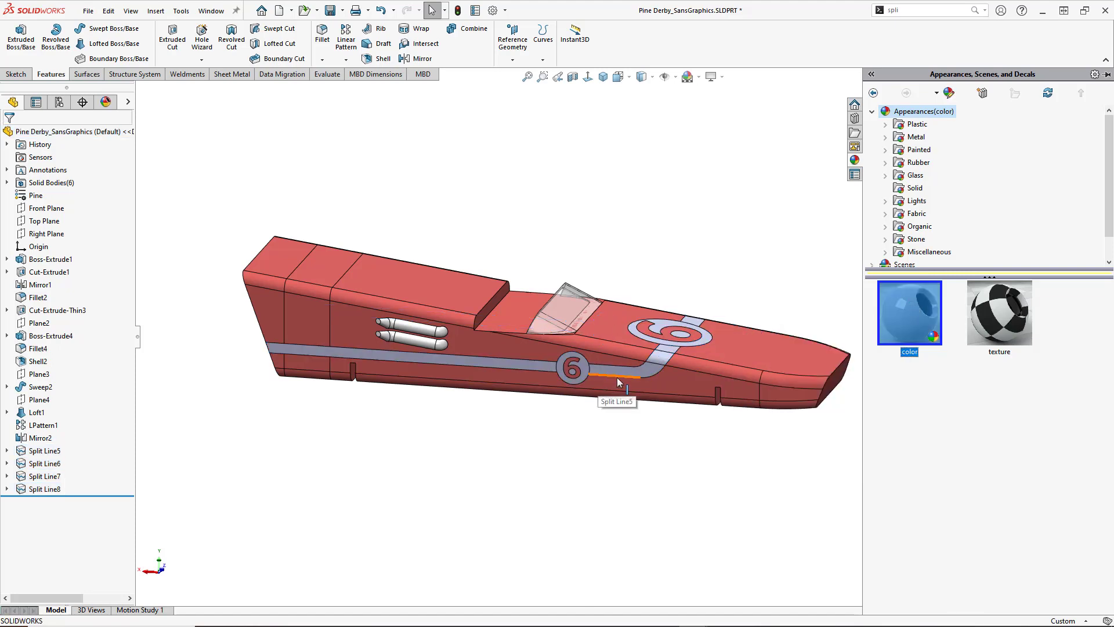
middle_drag(618, 377, 432, 386)
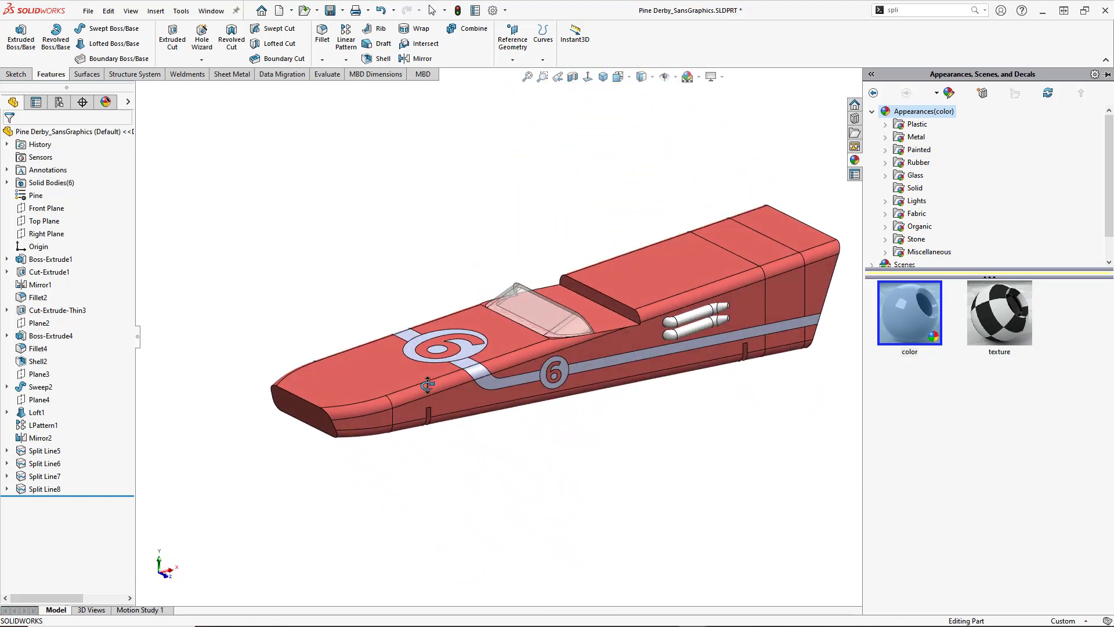
Edit the stripe faces' color appearance and set it to white, RGB 255, 255, 255
click(106, 102)
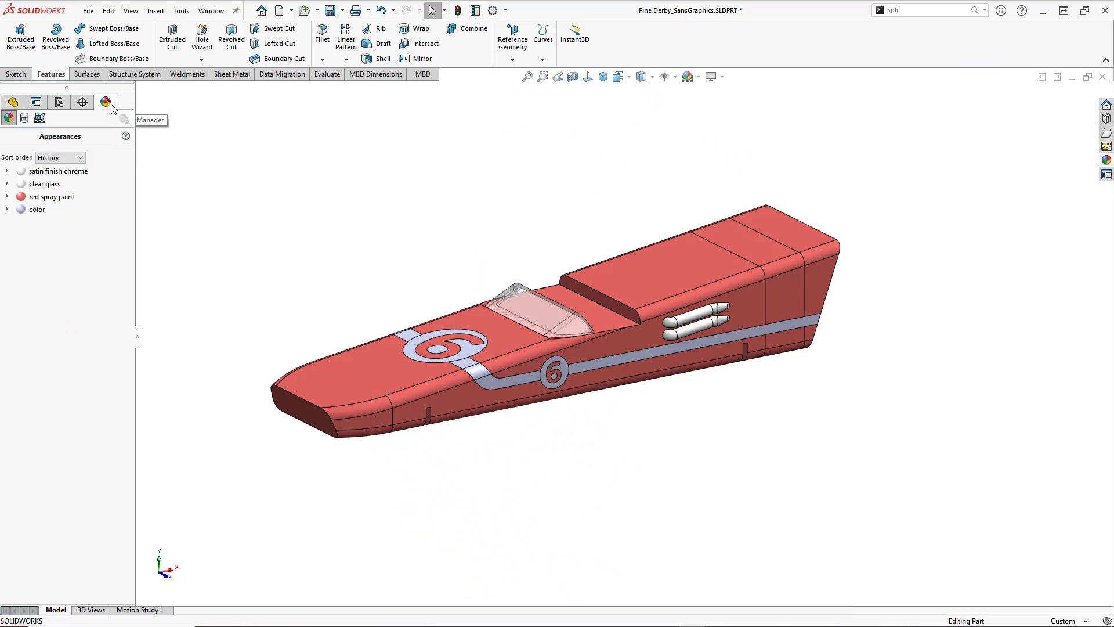
mouse_move(27, 214)
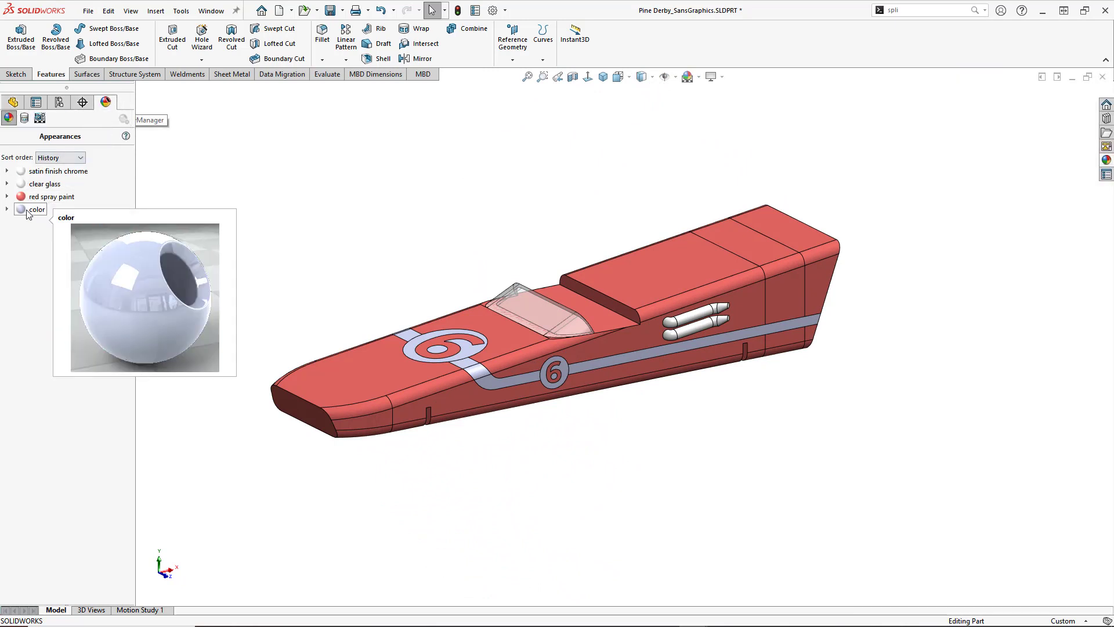
click(29, 210)
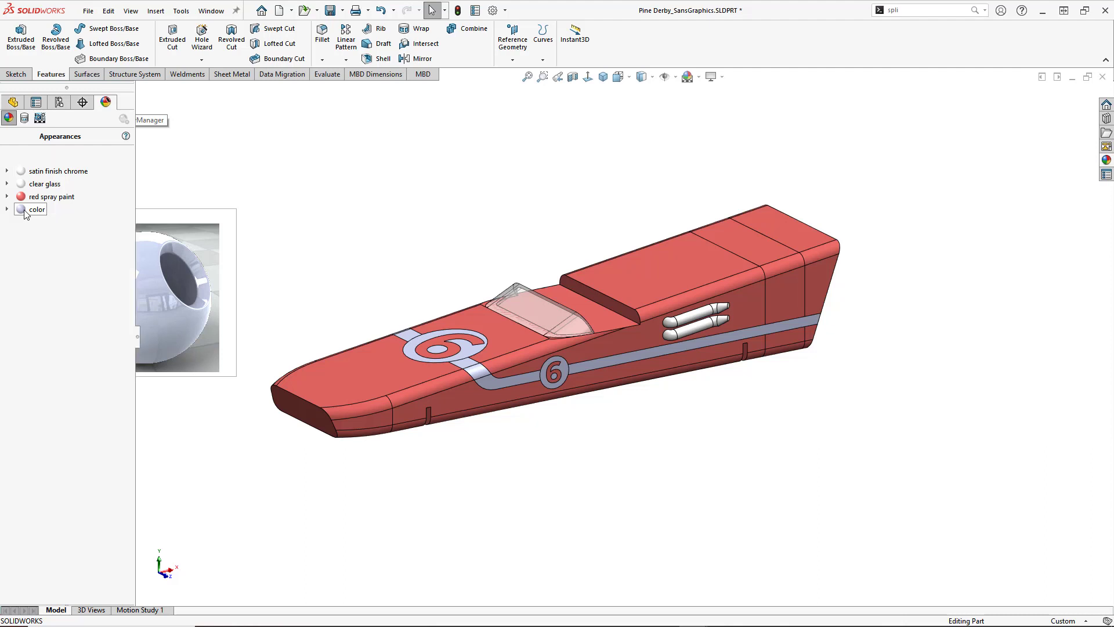
double_click(25, 211)
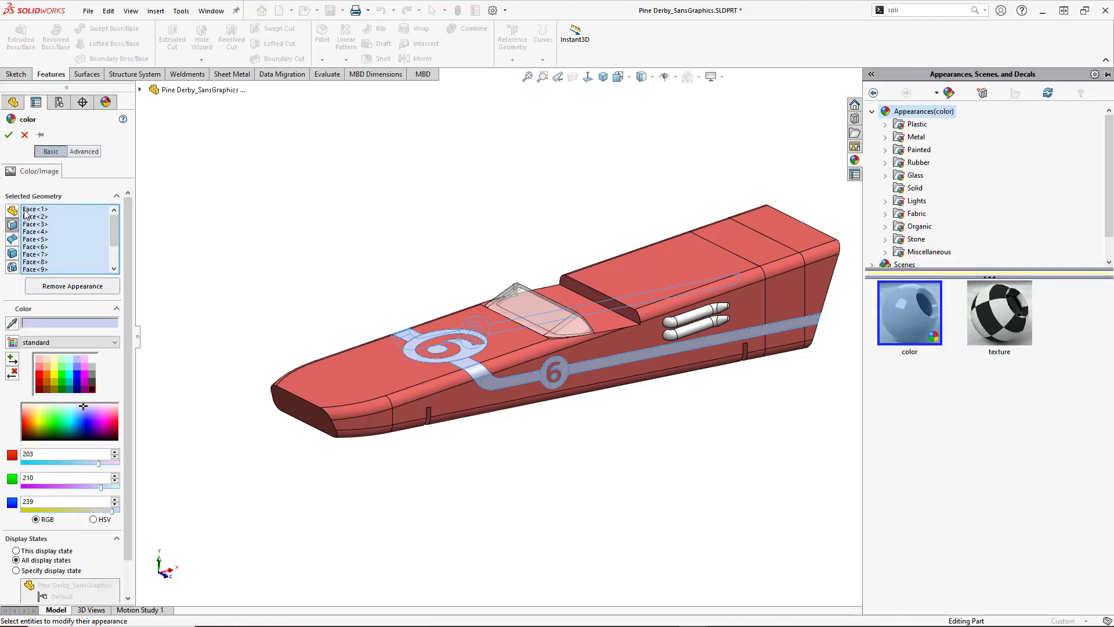
click(91, 359)
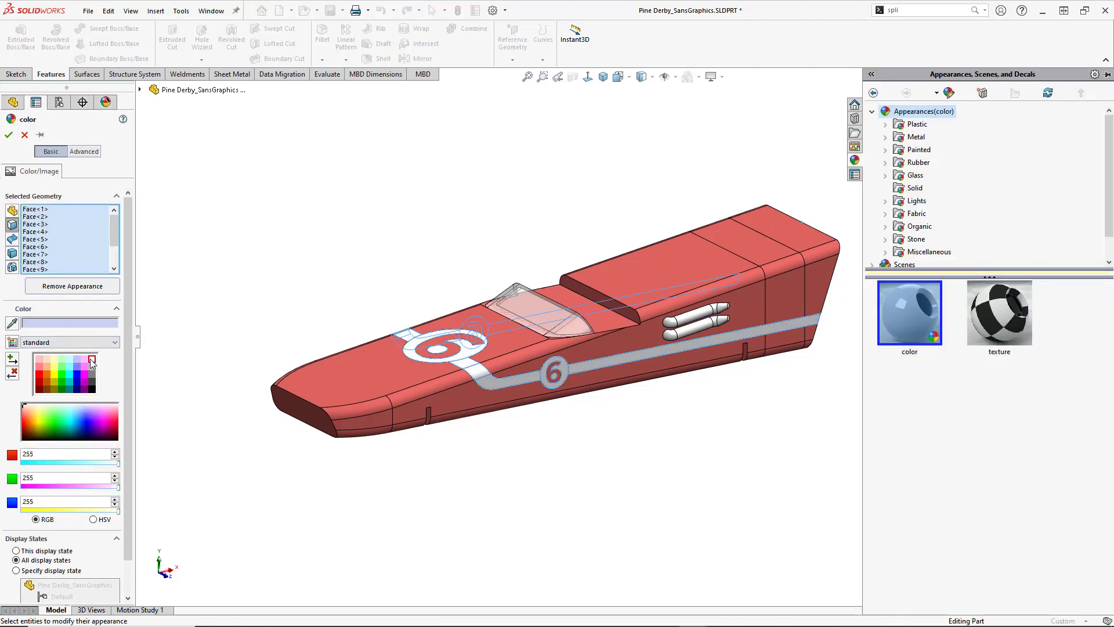
click(9, 136)
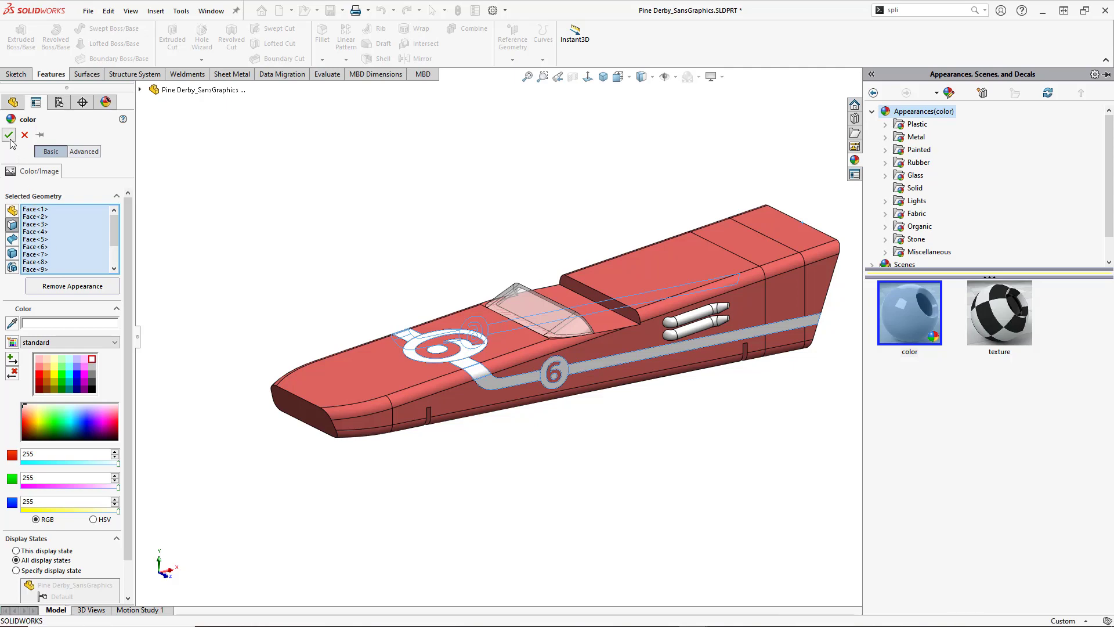
Select the number 6 faces on the top and both sides of the car and apply the basic color appearance to them
middle_drag(502, 372, 590, 385)
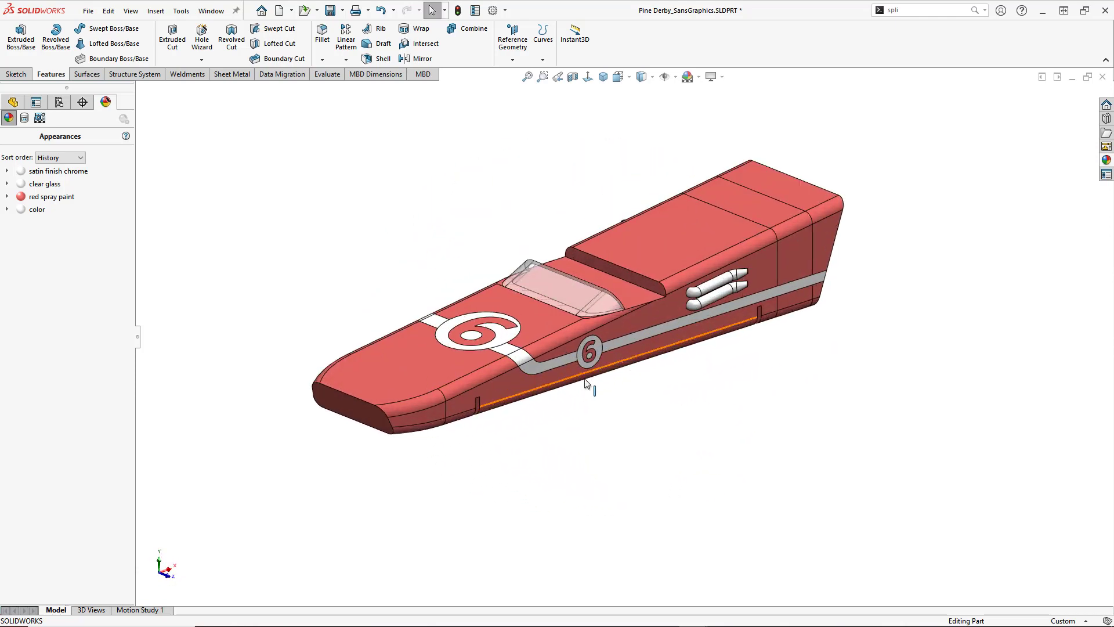
scroll(598, 351, down, 4)
click(597, 350)
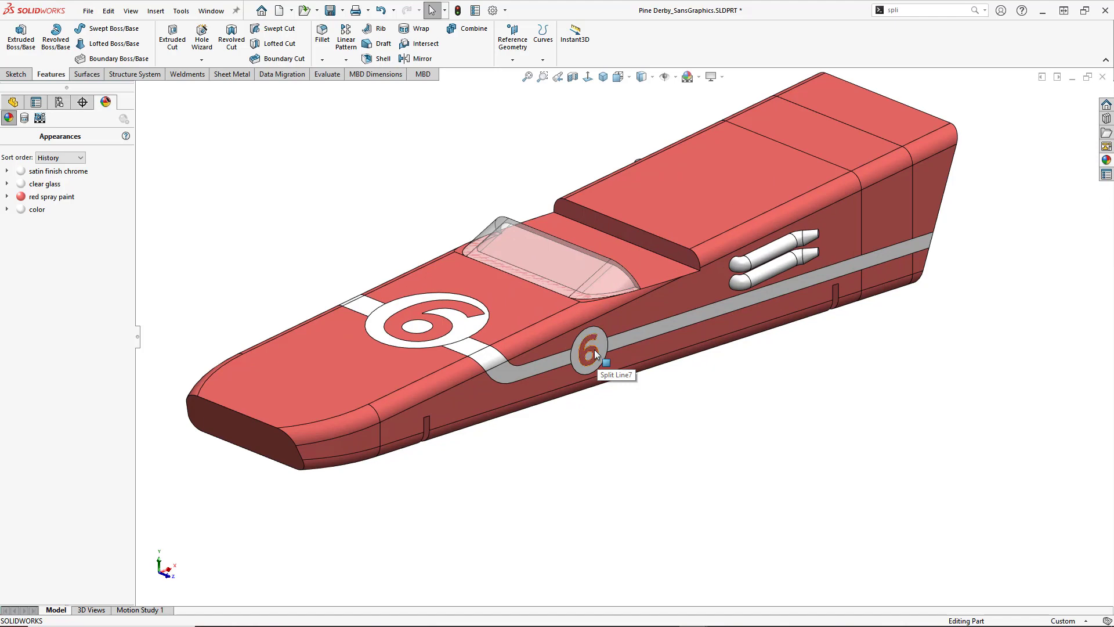
click(445, 326)
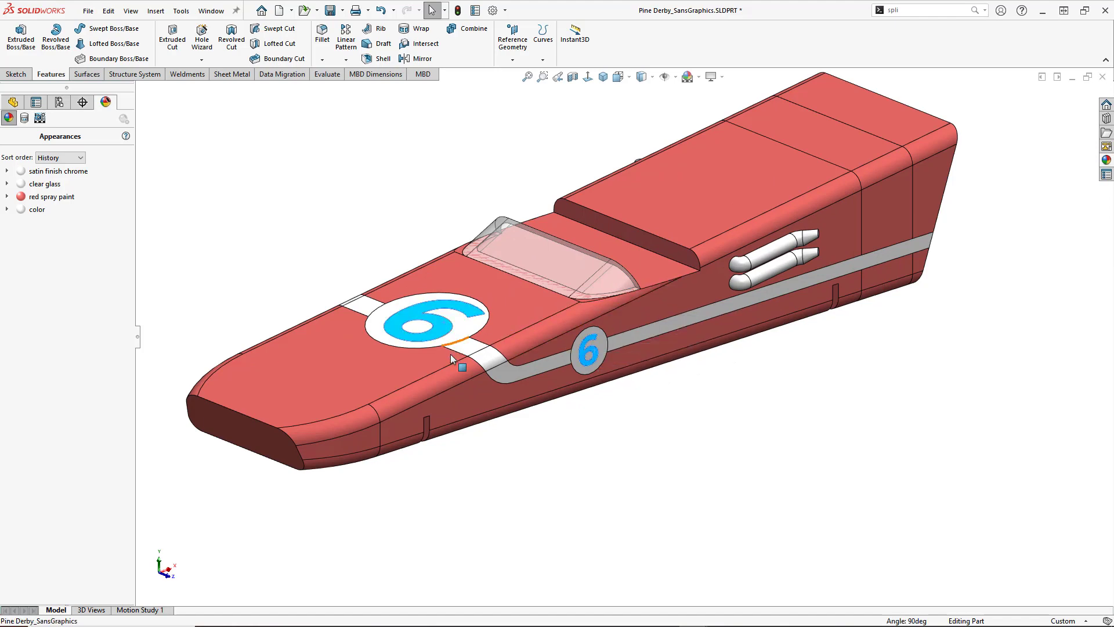
scroll(597, 352, up, 3)
middle_drag(598, 351, 611, 377)
scroll(607, 370, down, 4)
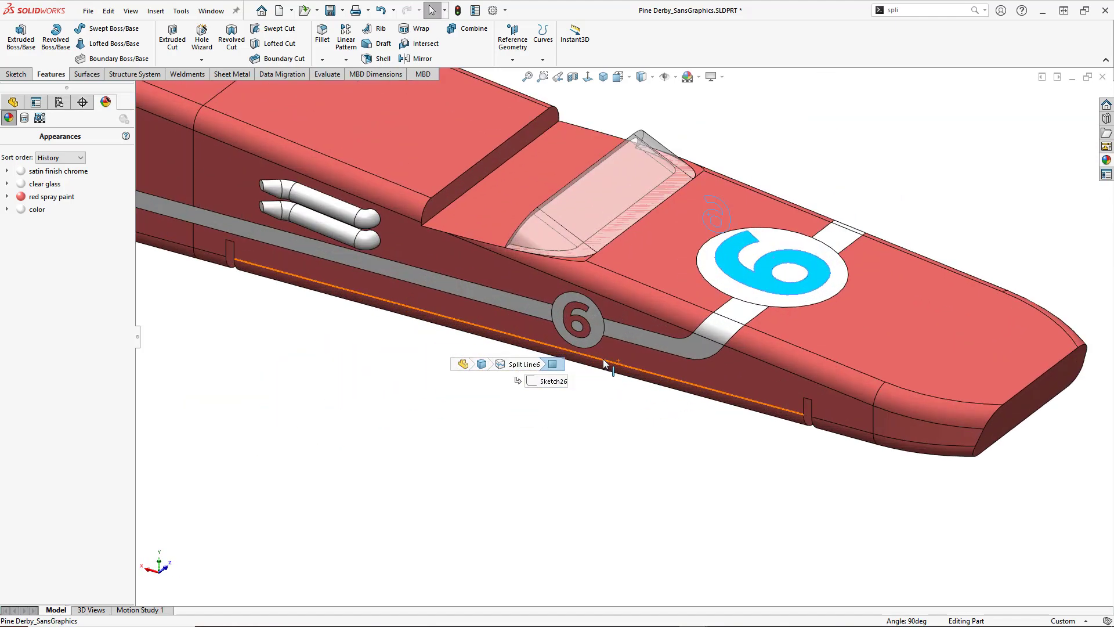
click(586, 331)
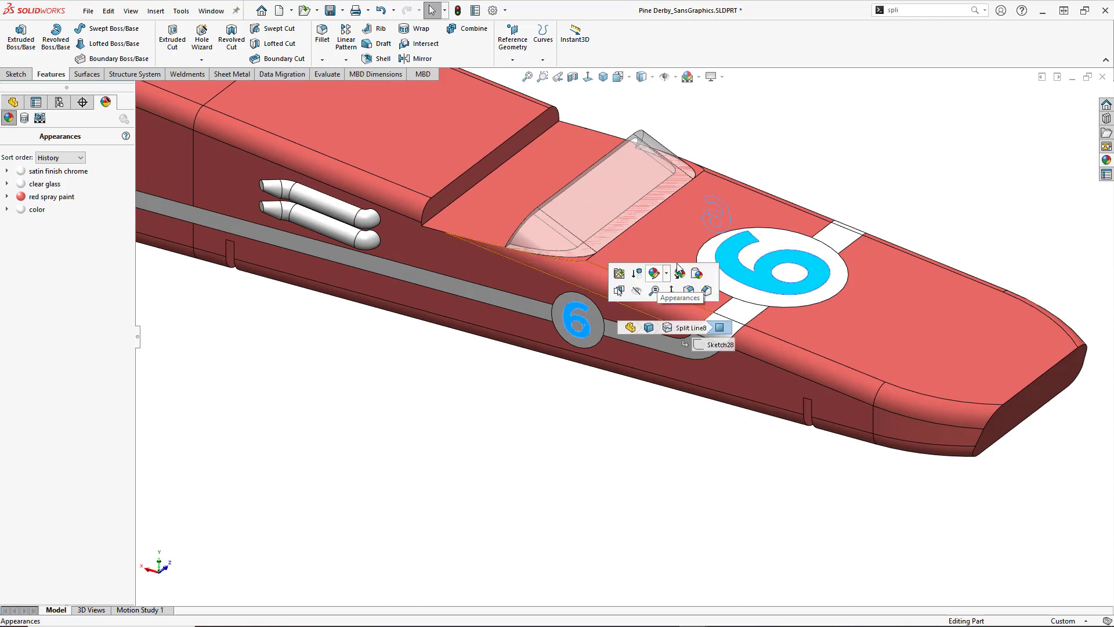
click(1106, 161)
double_click(910, 307)
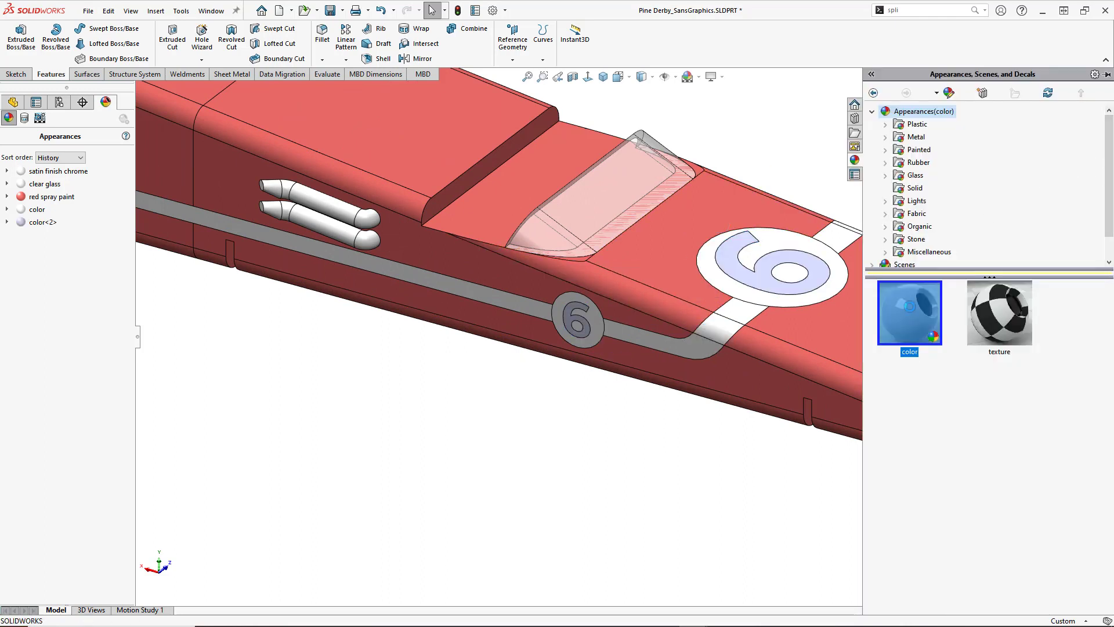
Edit the number faces' color<2> appearance and set it to black, RGB 0, 0, 0
double_click(38, 225)
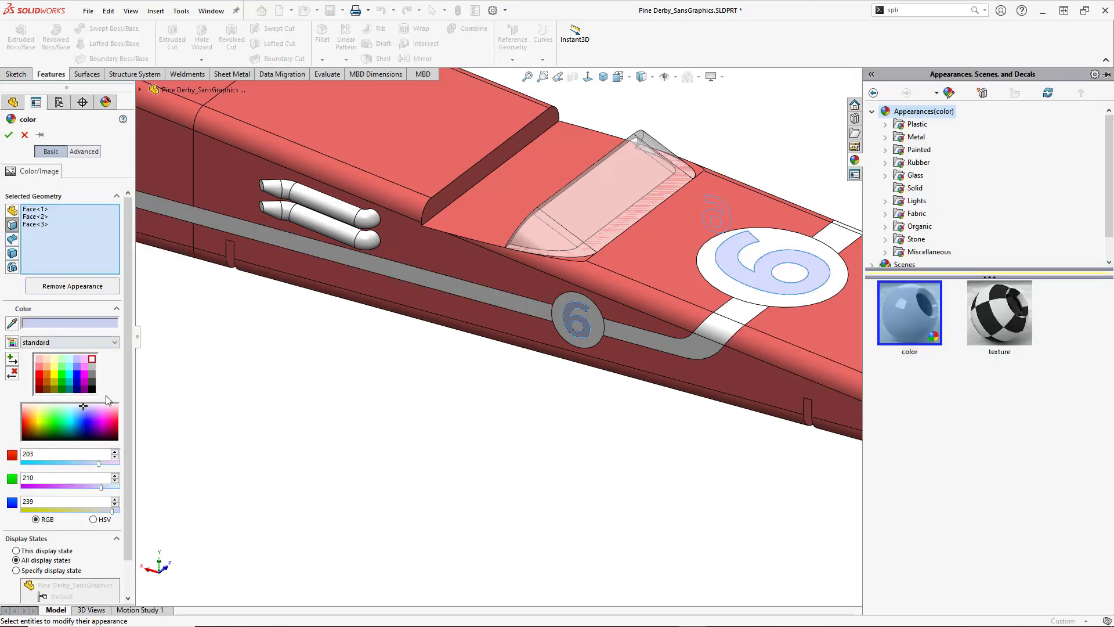
click(91, 390)
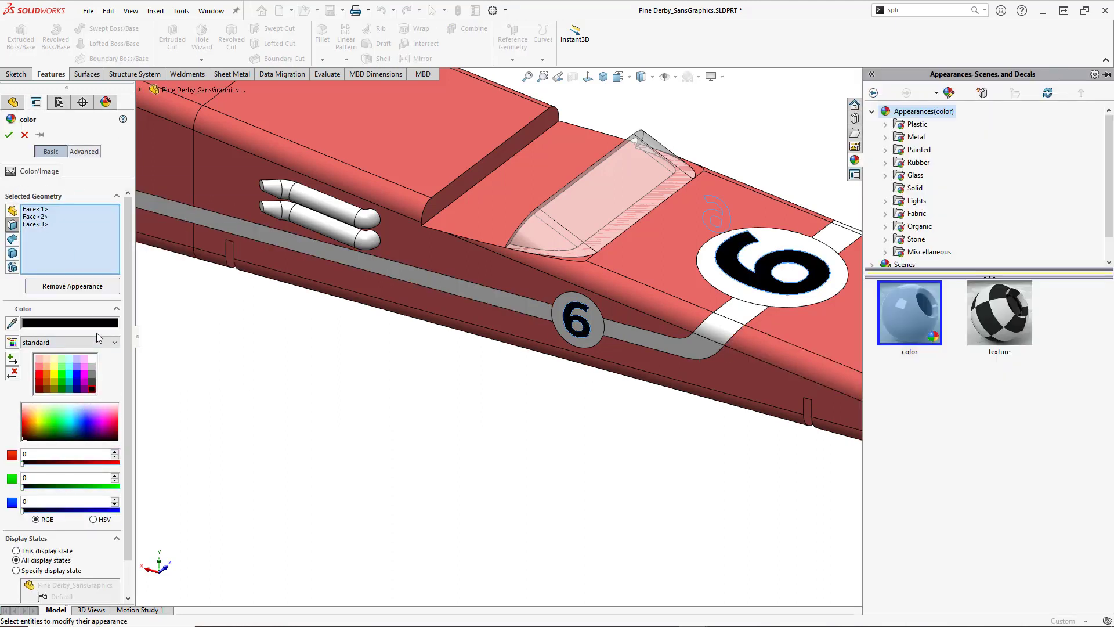
click(8, 136)
Examine the colored stripes and number 6 graphics on the car body from several angles
scroll(624, 273, up, 5)
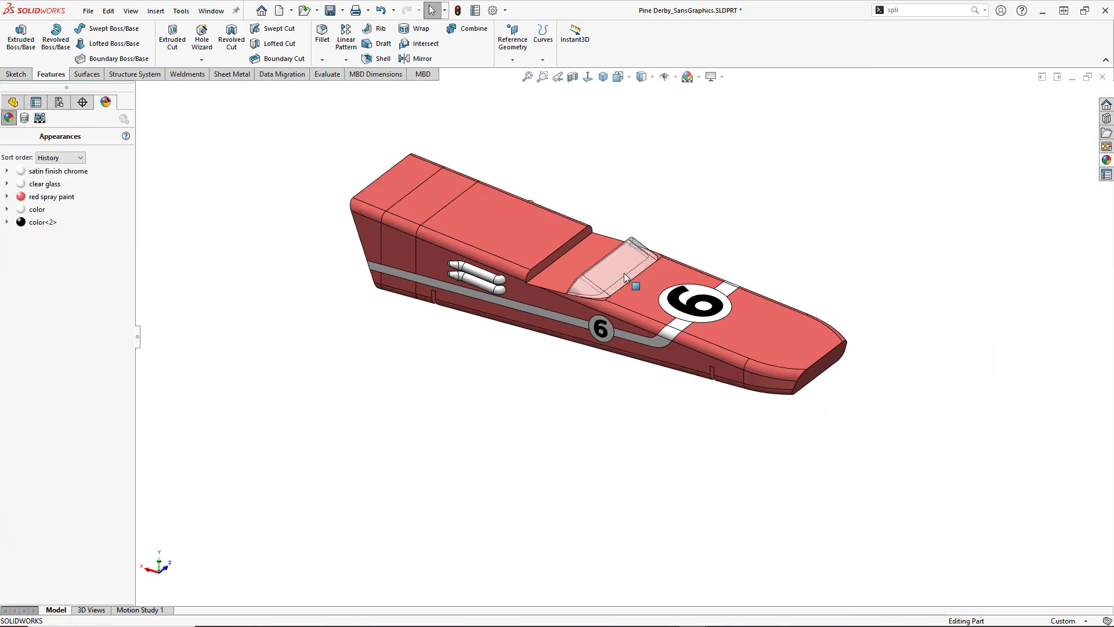
middle_drag(625, 273, 443, 248)
scroll(681, 231, down, 2)
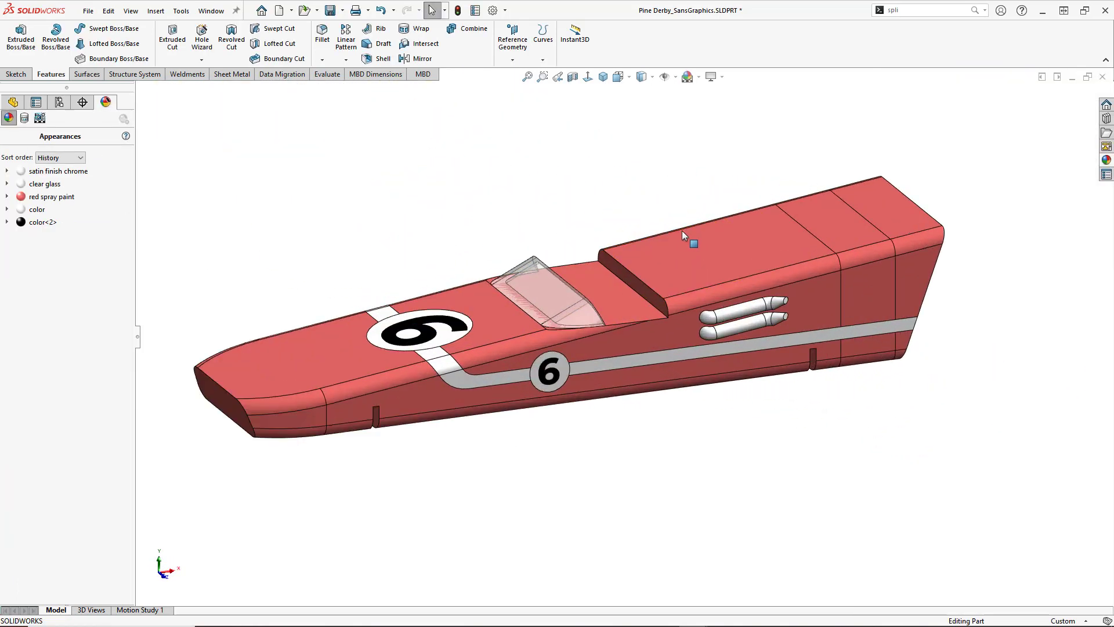
scroll(597, 310, up, 2)
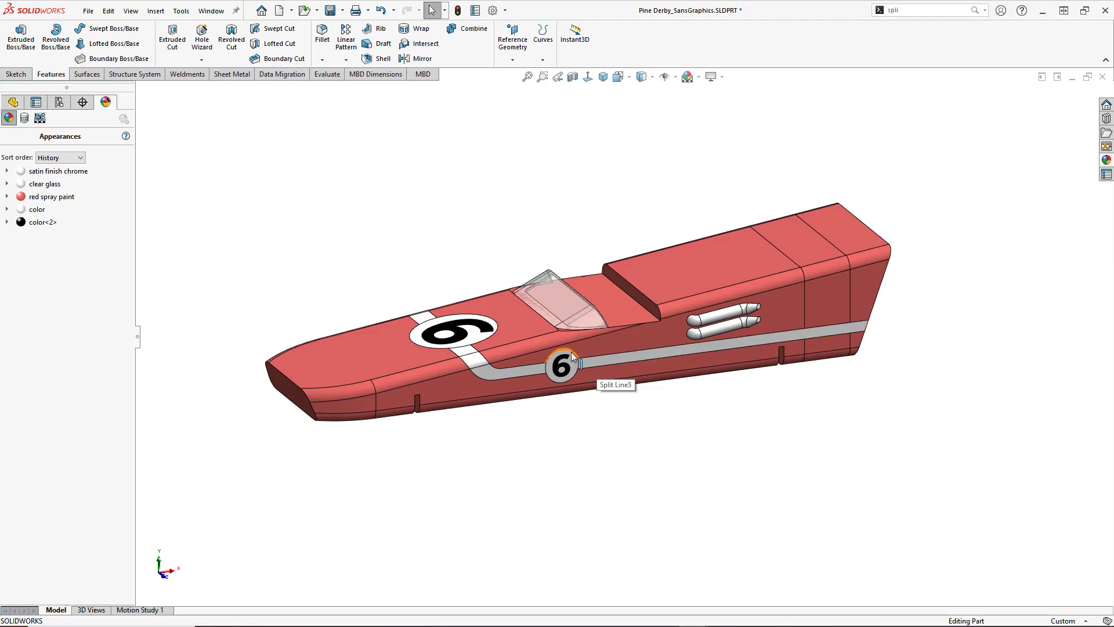
mouse_move(603, 363)
middle_down()
mouse_move(681, 298)
mouse_move(708, 301)
mouse_move(749, 353)
mouse_move(741, 374)
mouse_move(699, 349)
mouse_move(645, 360)
mouse_move(614, 352)
middle_up()
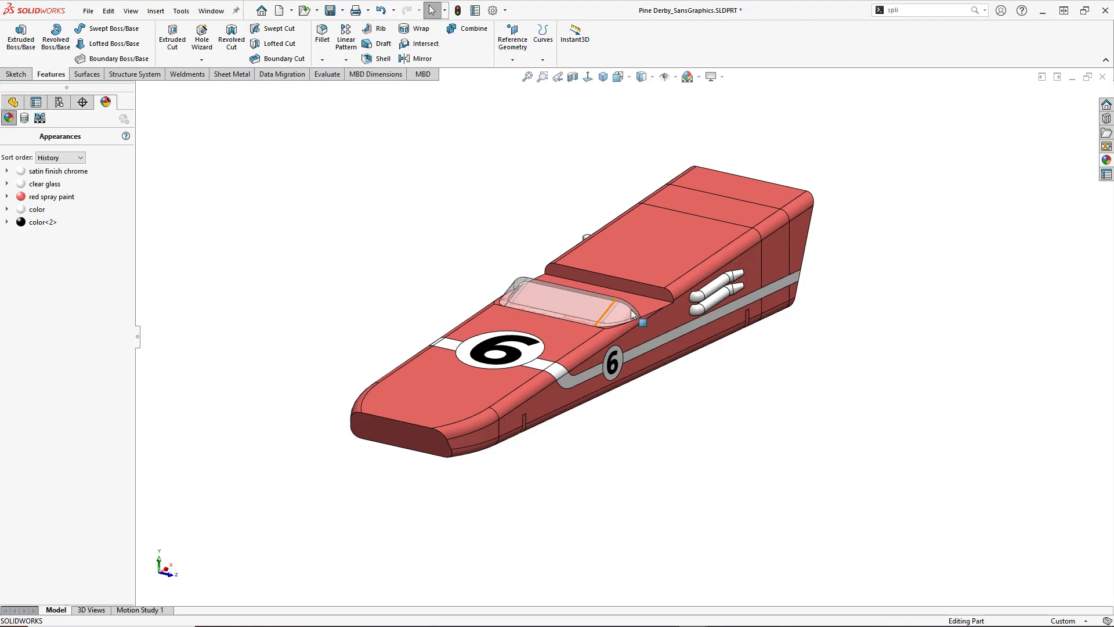
scroll(632, 314, up, 2)
scroll(642, 291, down, 3)
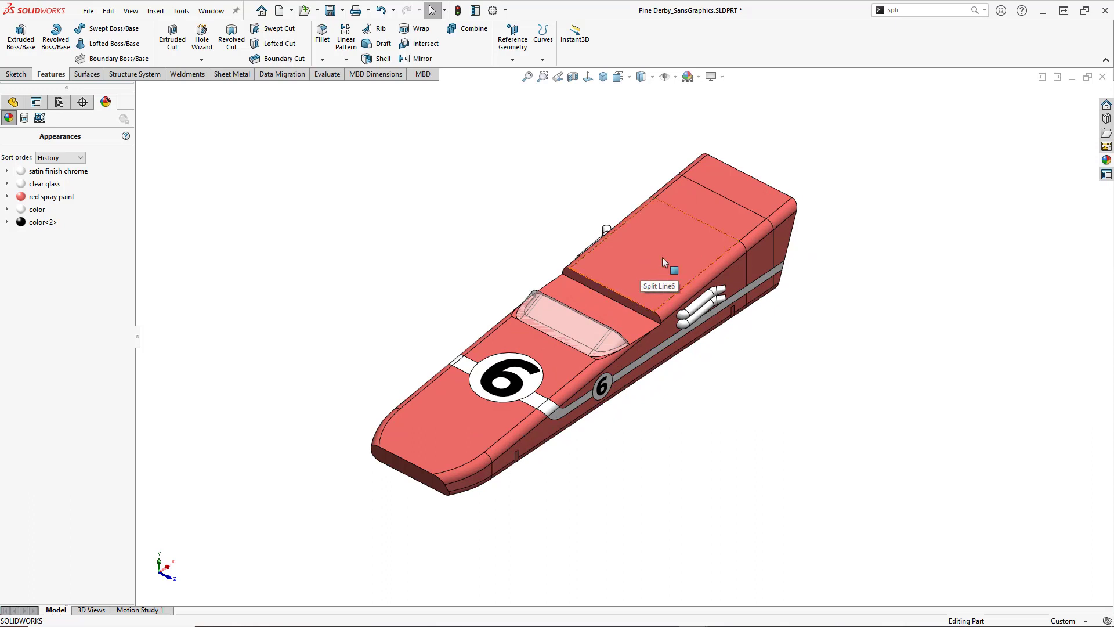
Select the rear band faces on both sides of the car, excluding the stripe, and apply the checkered texture appearance to them
middle_drag(662, 257, 708, 321)
scroll(708, 322, down, 3)
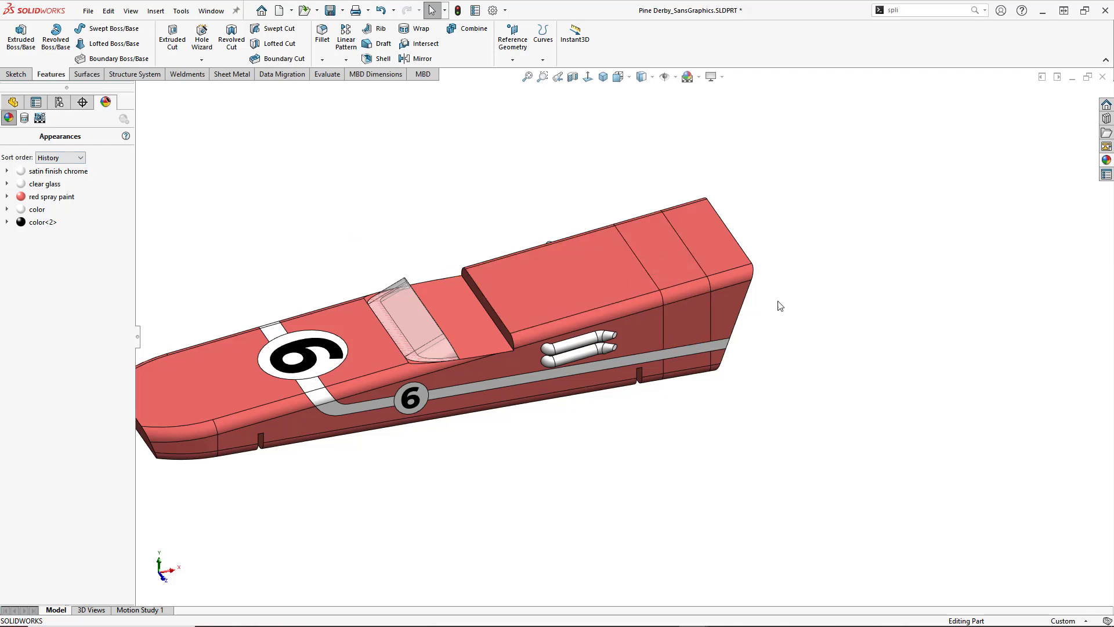
click(685, 323)
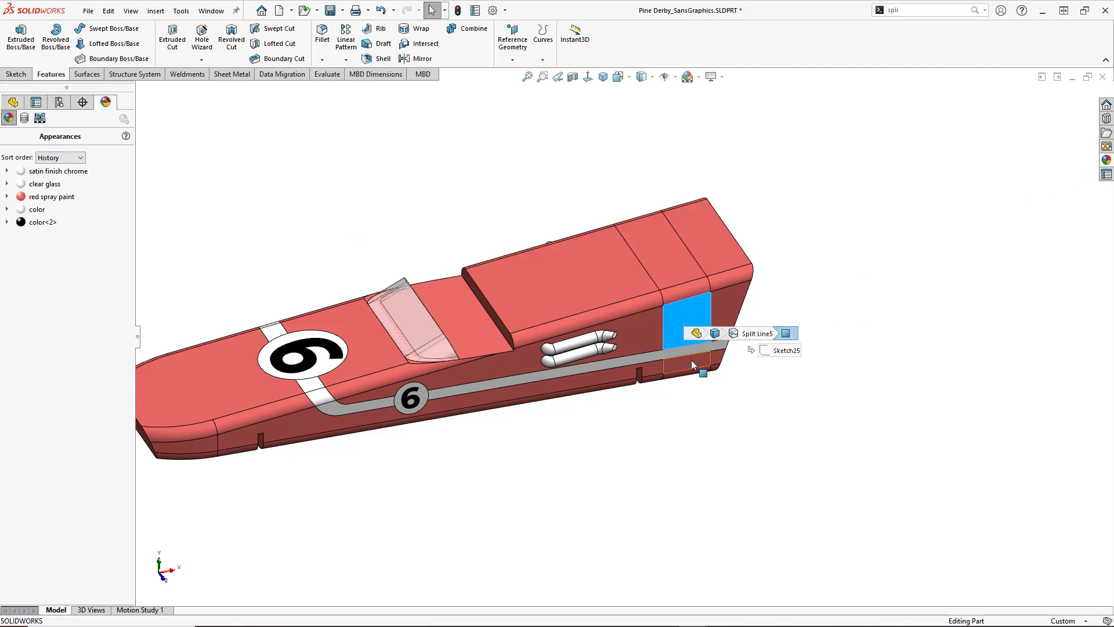
ctrl+click(691, 361)
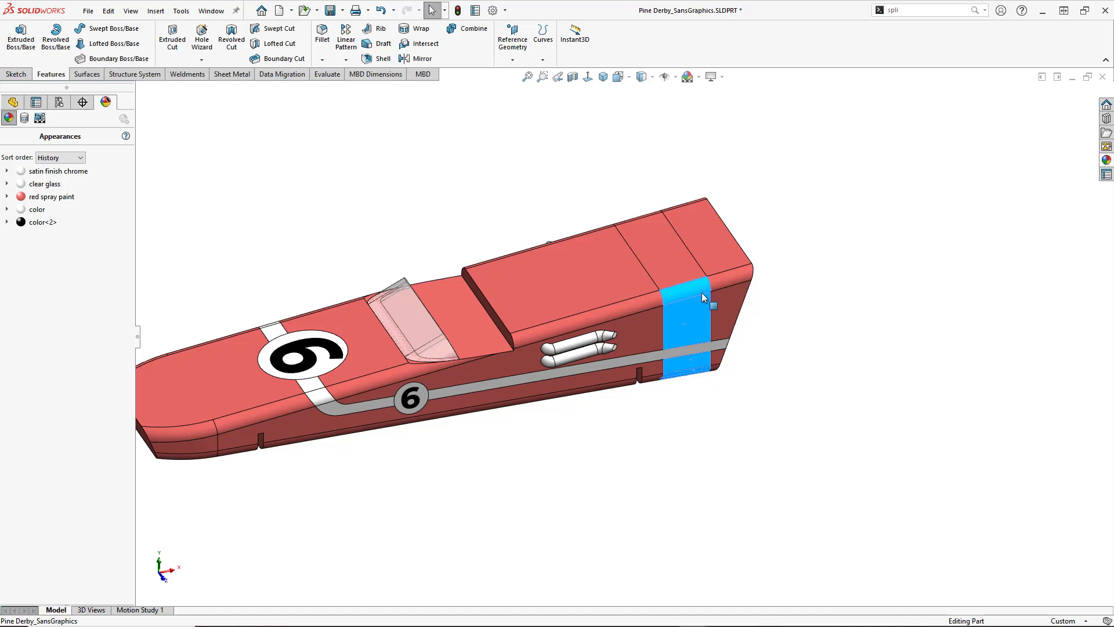
mouse_move(696, 371)
middle_down()
mouse_move(692, 346)
mouse_move(717, 306)
mouse_move(775, 309)
middle_up()
scroll(367, 292, down, 5)
click(363, 305)
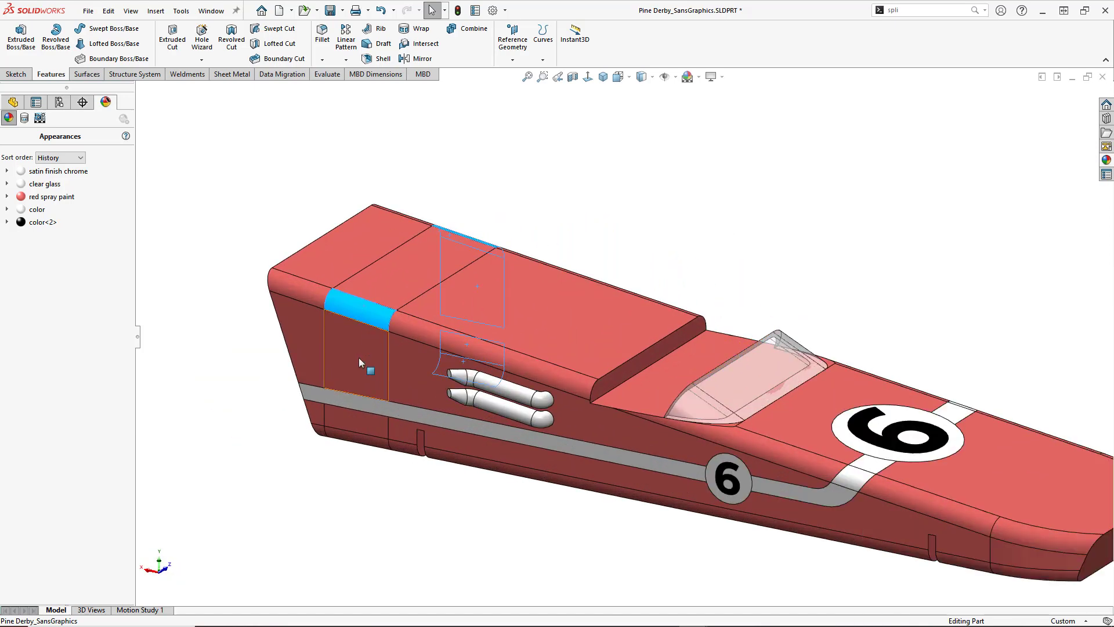
ctrl+click(361, 431)
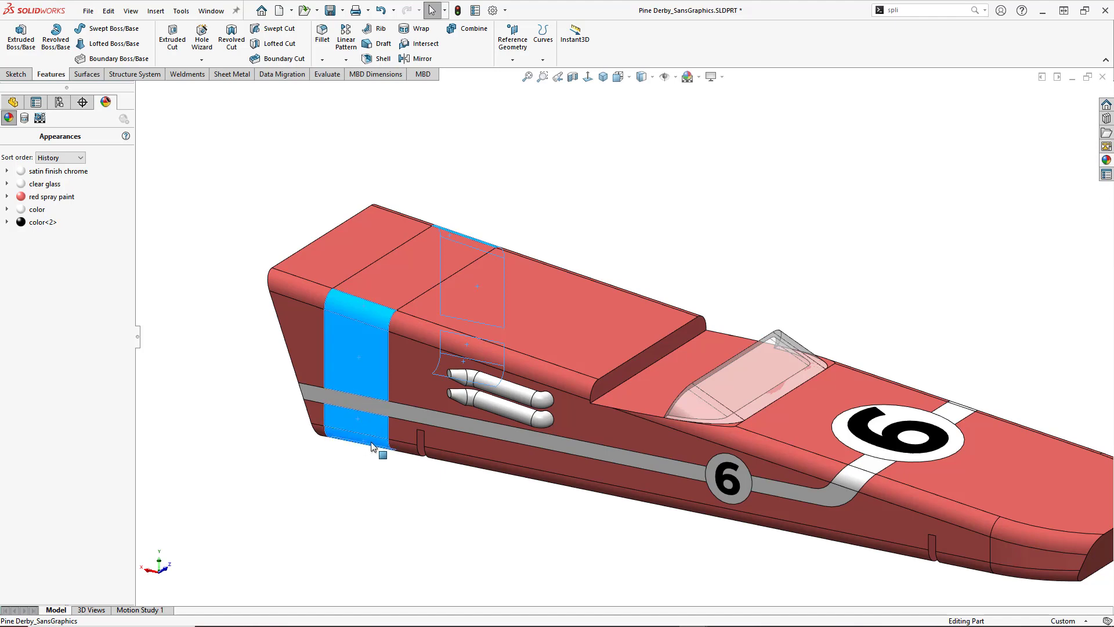
scroll(542, 293, up, 3)
middle_drag(542, 294, 418, 337)
scroll(501, 349, down, 4)
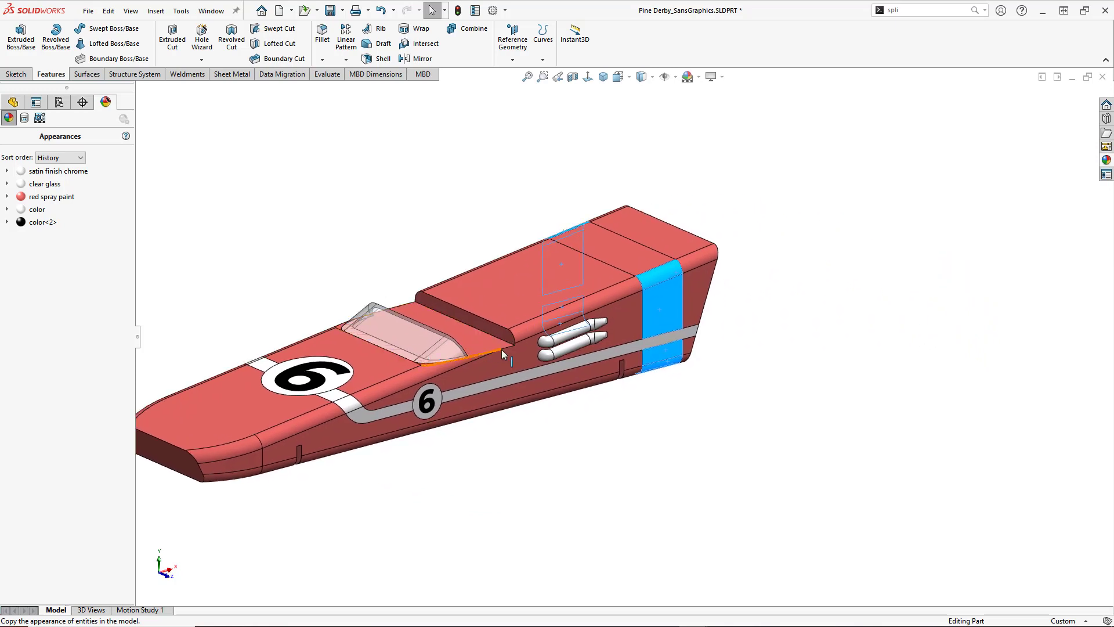
click(1107, 161)
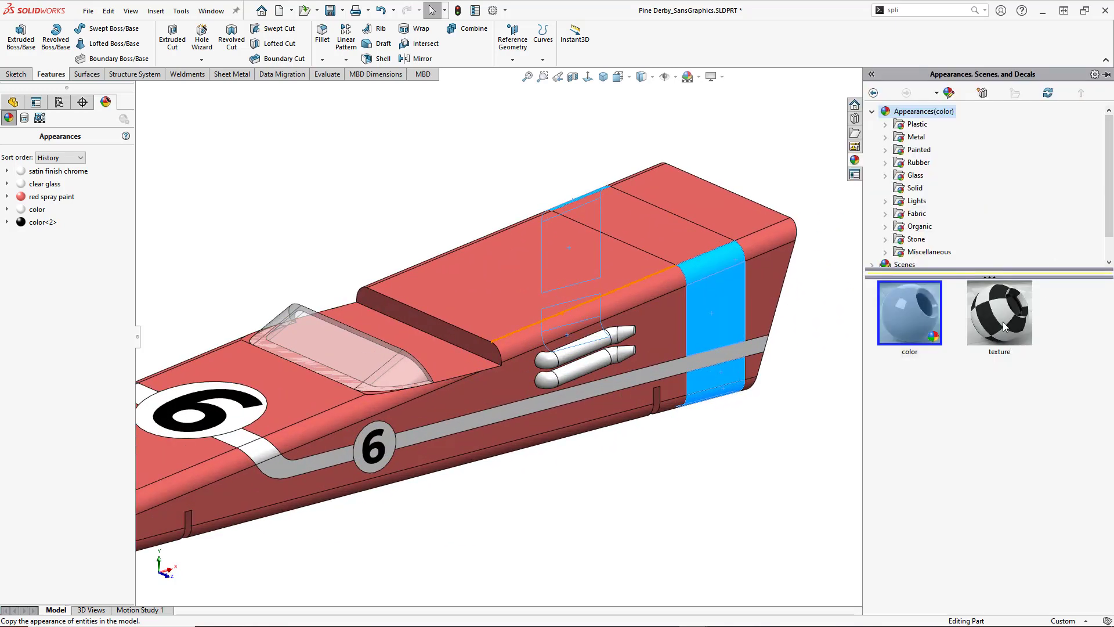
mouse_move(1005, 327)
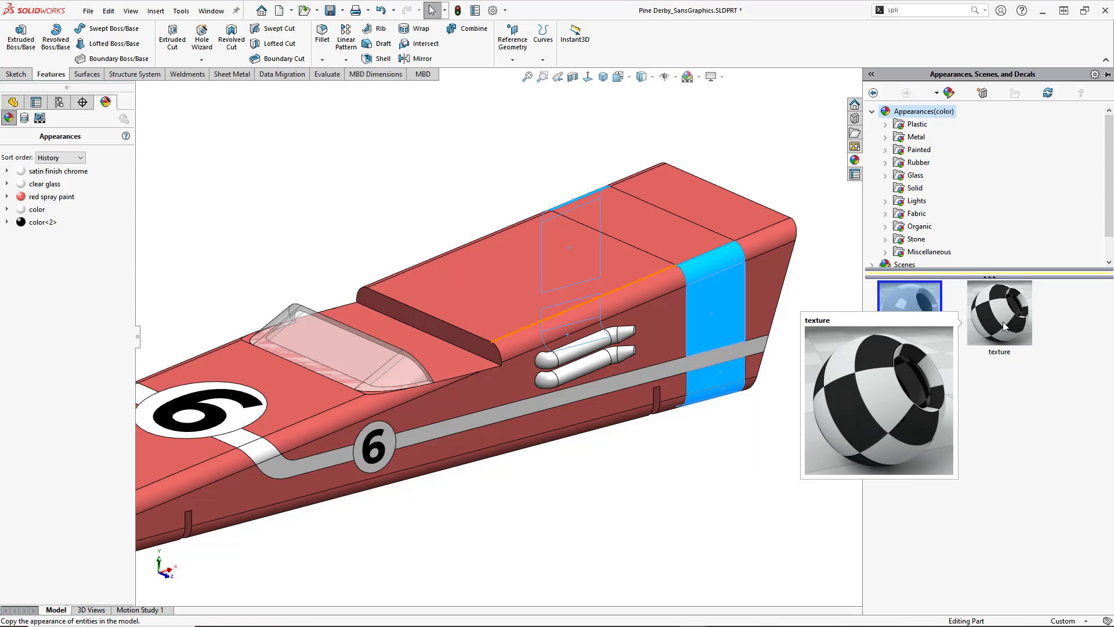
click(1004, 326)
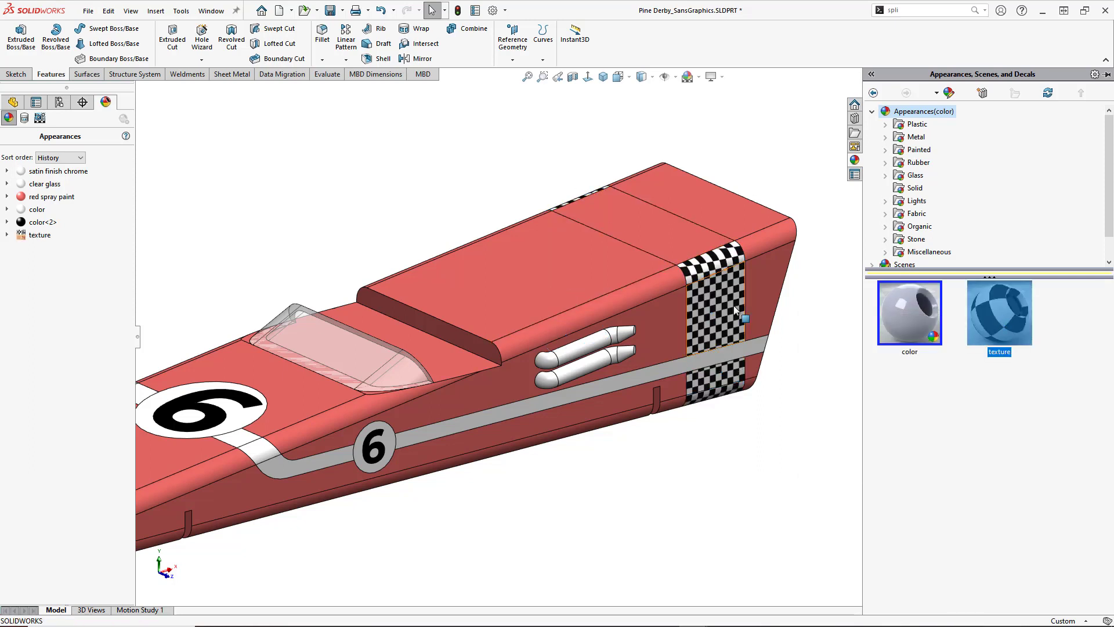
Edit the texture appearance's mapping, using planar mapping and enlarging the checker pattern on the side bands
click(29, 240)
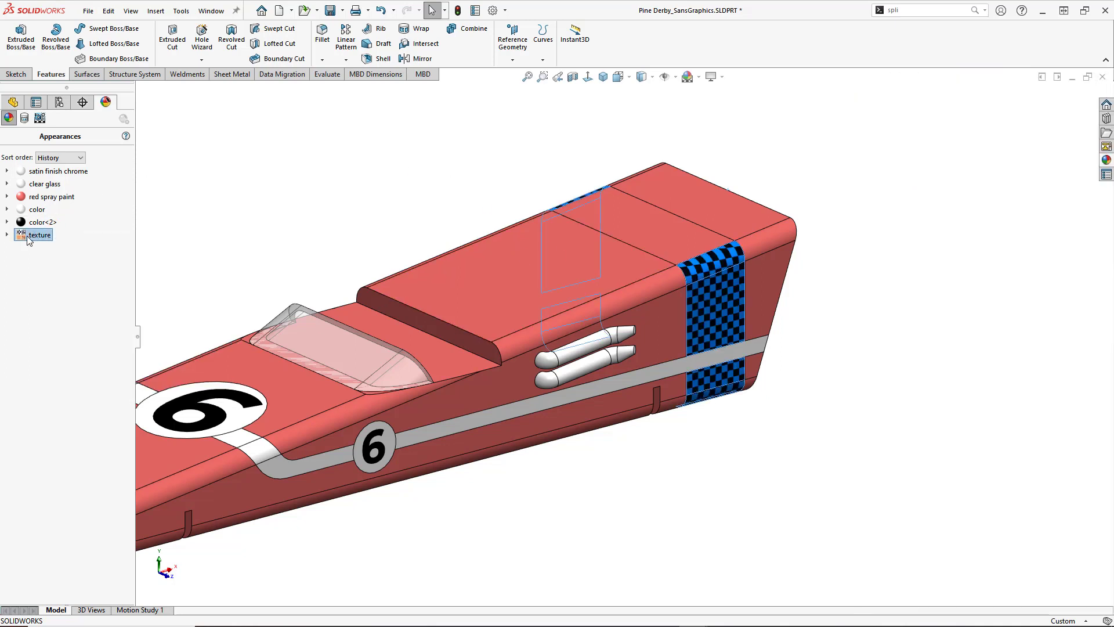
double_click(29, 239)
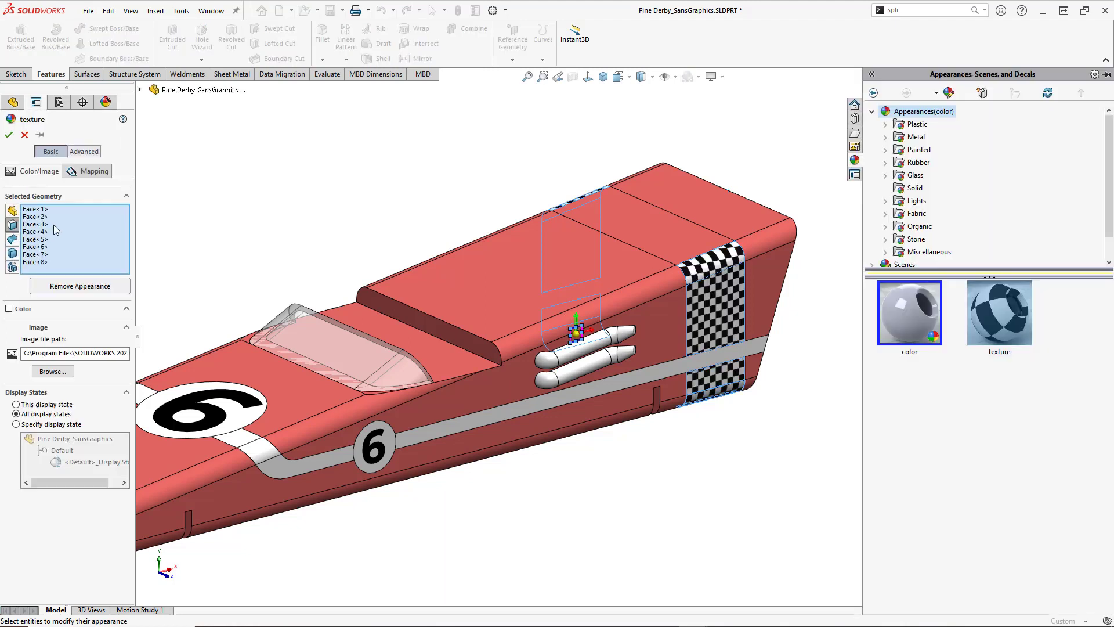
click(107, 174)
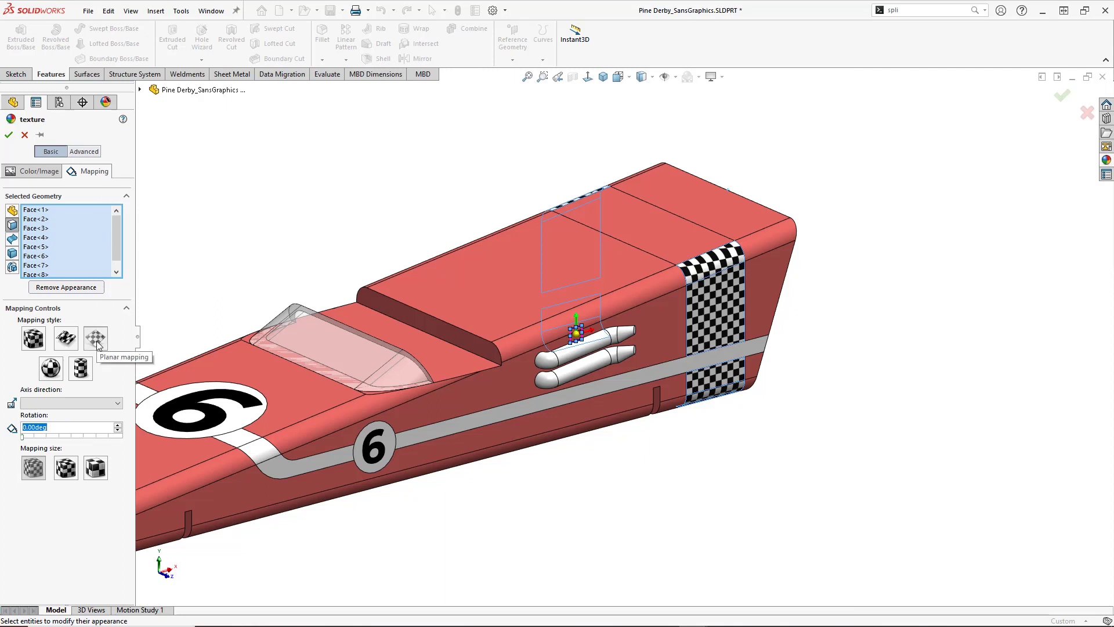
click(96, 342)
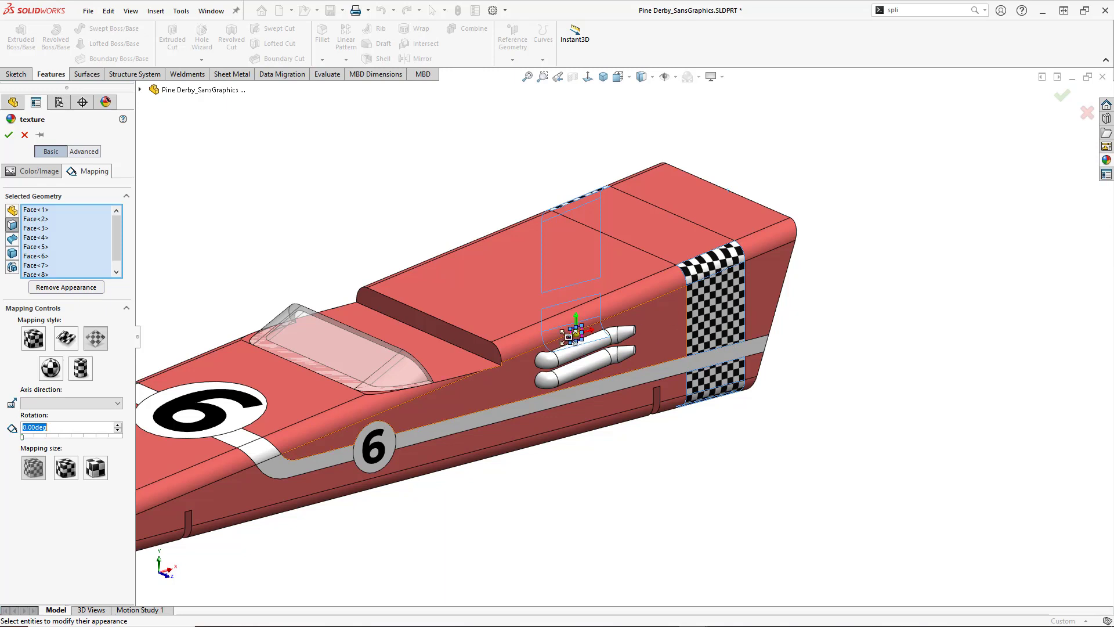
drag(573, 343, 551, 346)
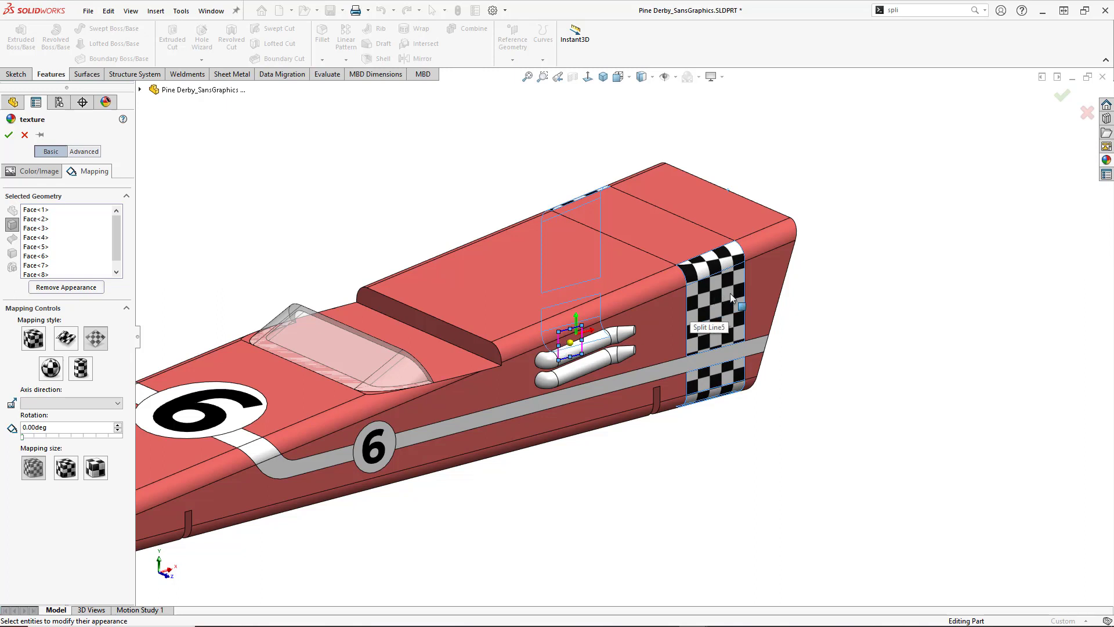
click(10, 135)
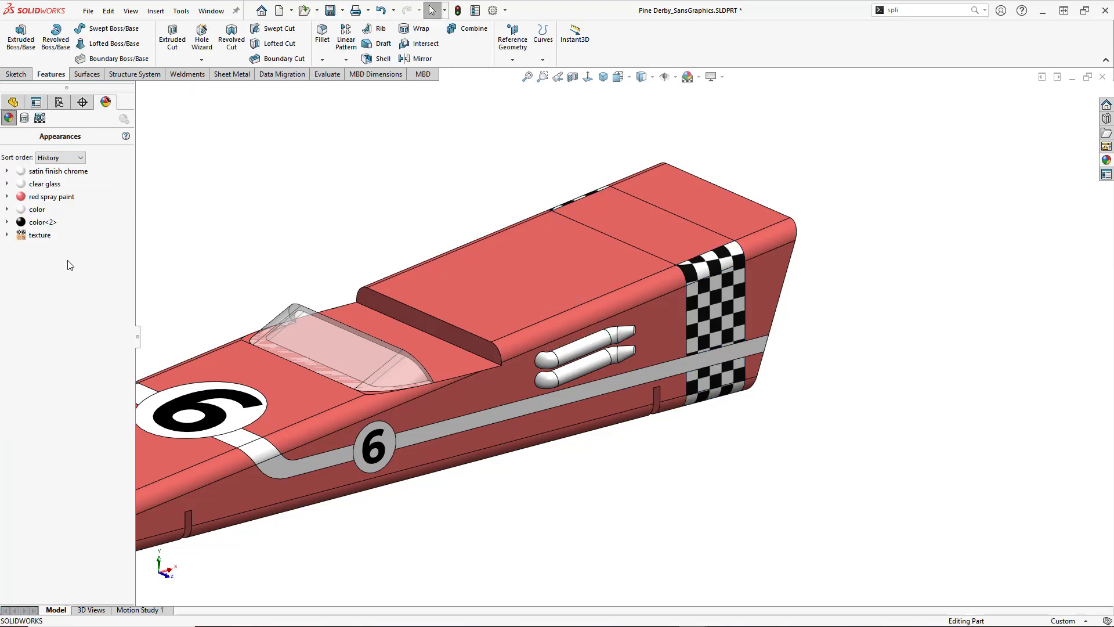
Try to apply the side bands' existing texture appearance to the top face of the rear band
mouse_move(29, 238)
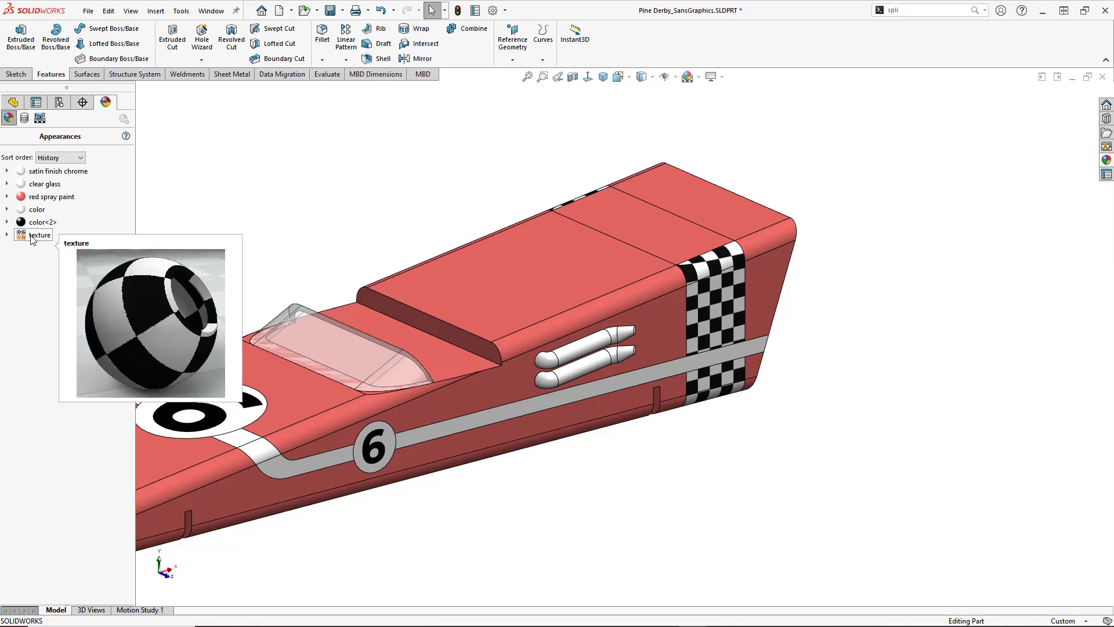
drag(31, 239, 640, 220)
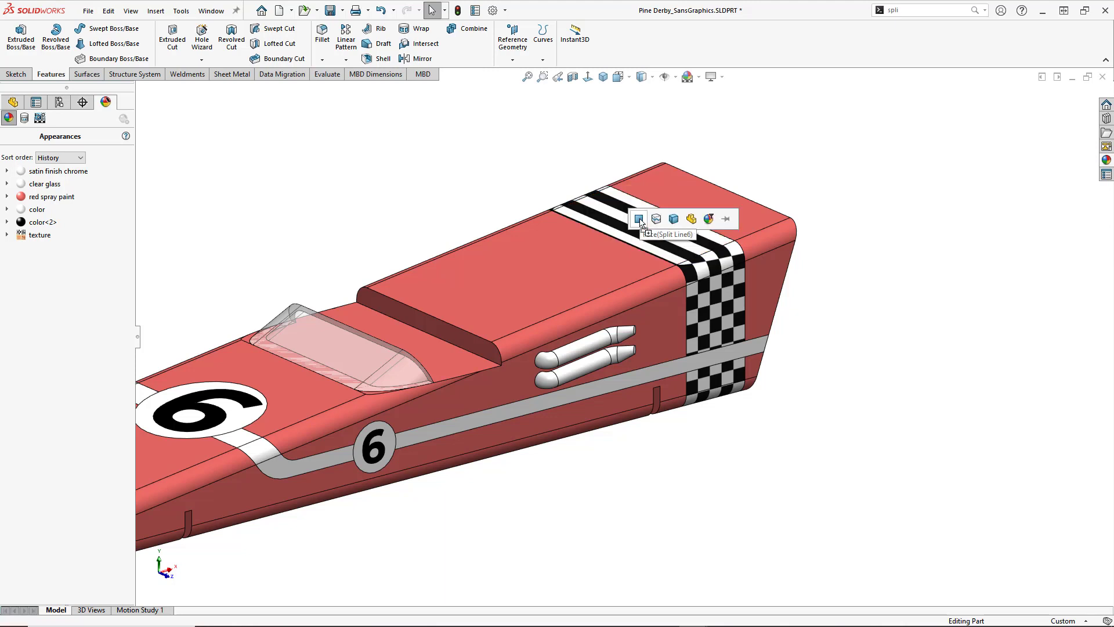
click(639, 219)
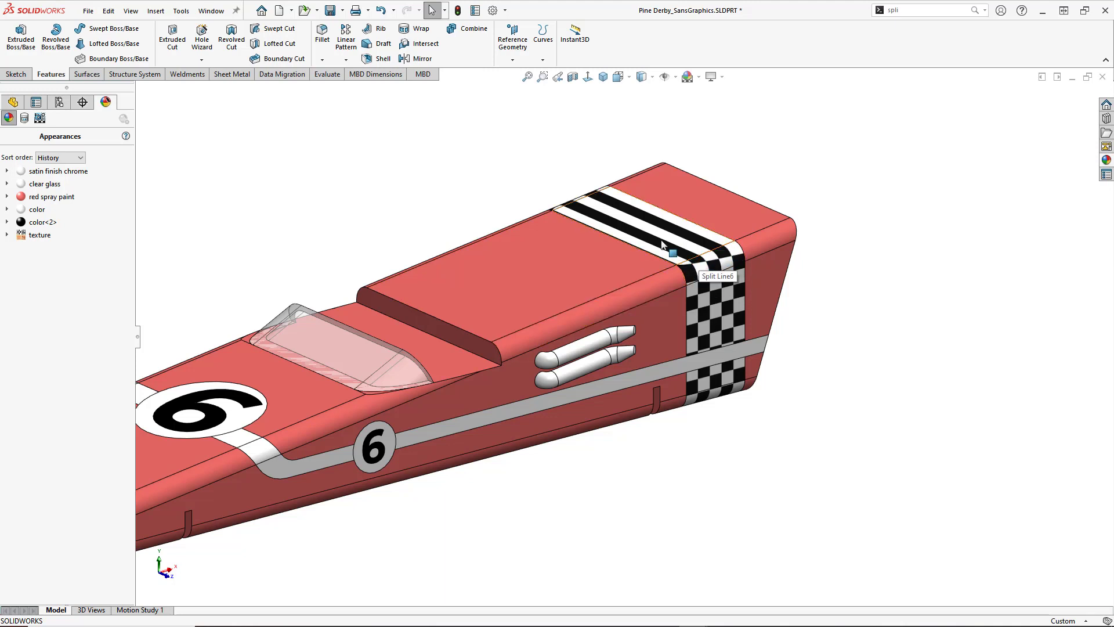
key(ctrl+z)
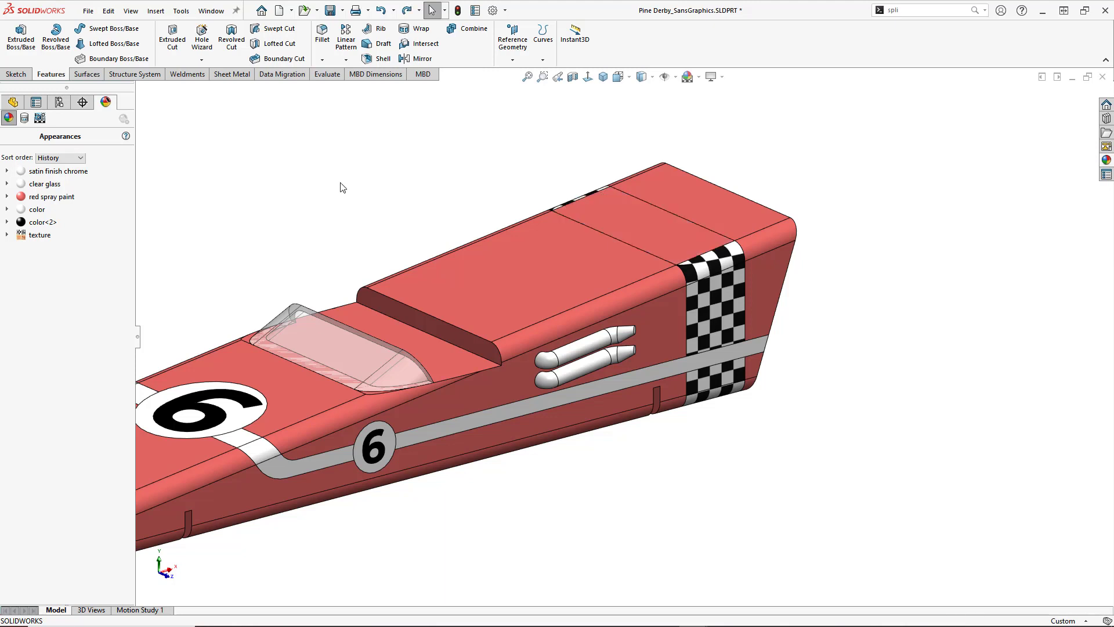
Apply a separate checkered texture appearance from the appearance library to the top face of the rear band
click(647, 232)
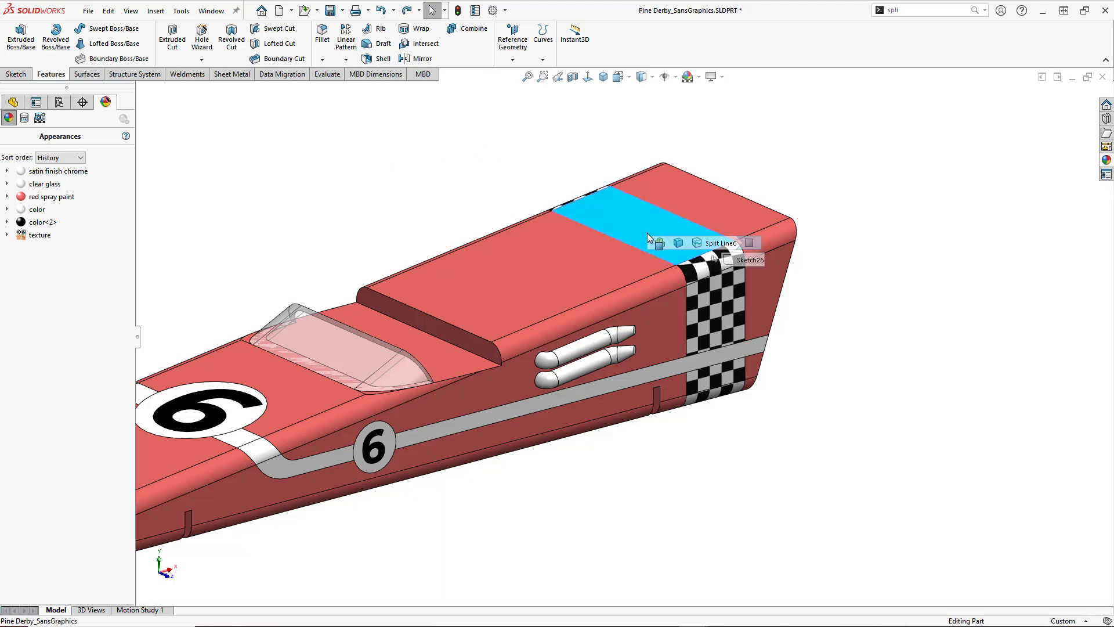
click(1107, 160)
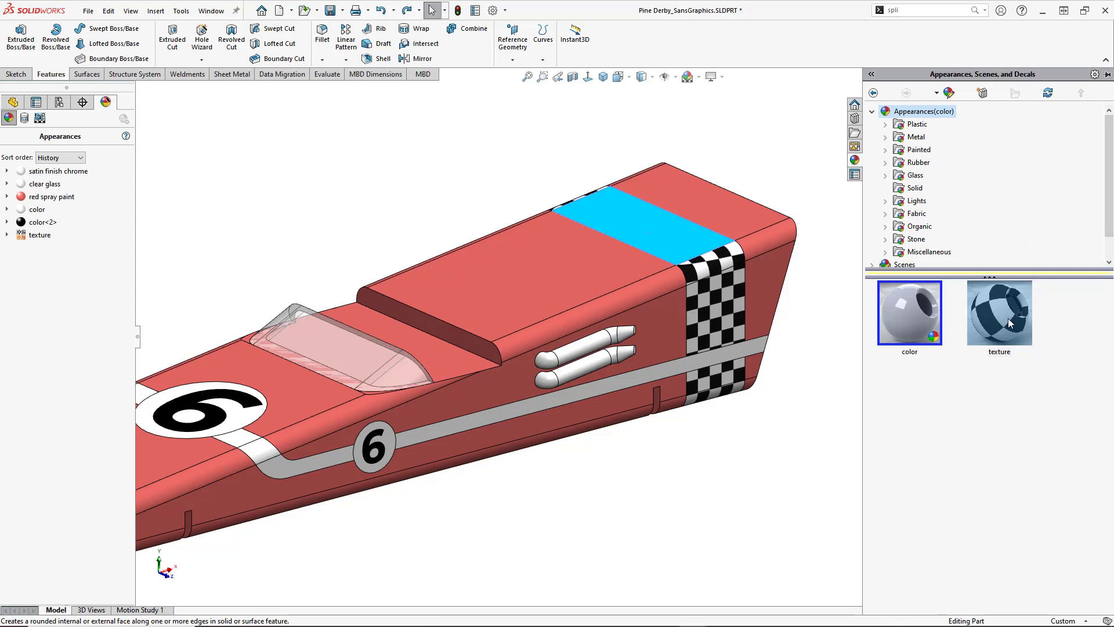
click(1029, 287)
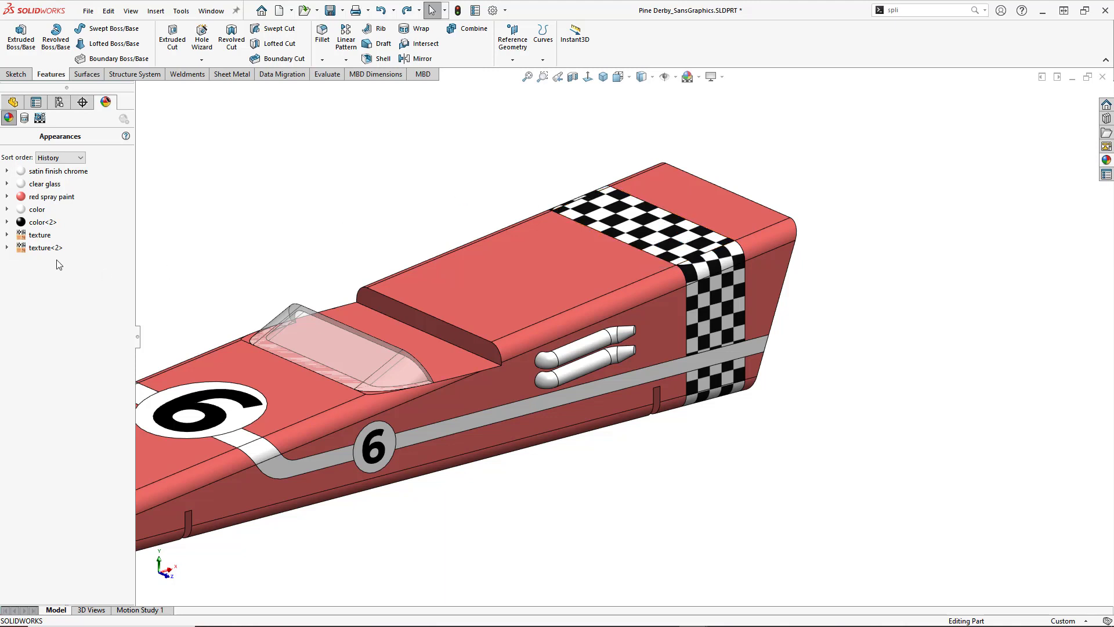
Edit the texture<2> appearance and slightly shrink its checker pattern on the top band face to match the side checks
click(36, 249)
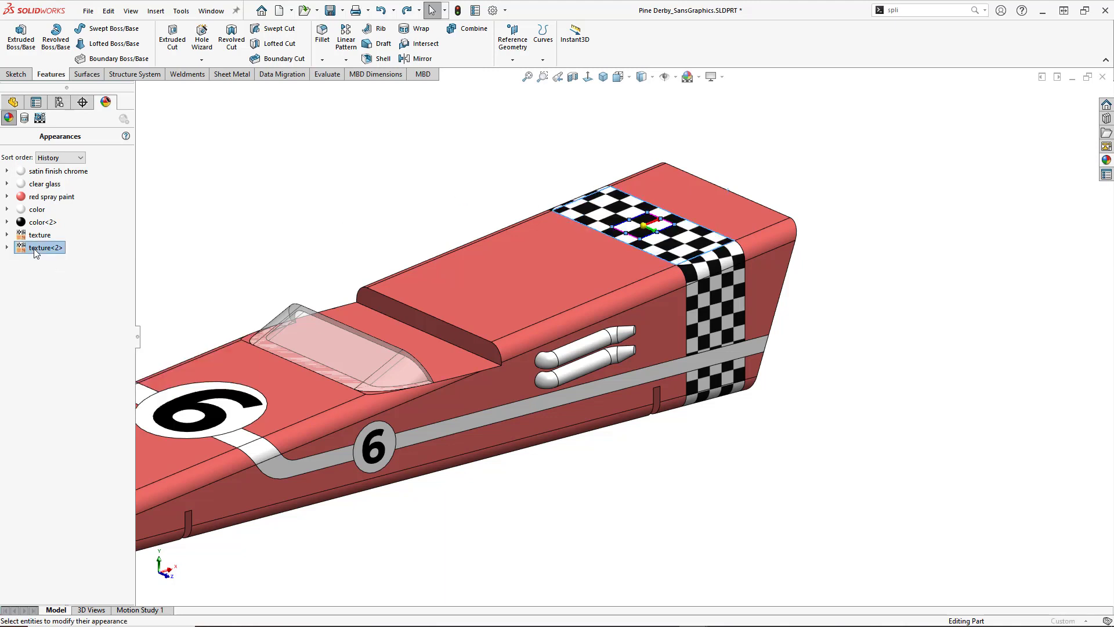
double_click(34, 250)
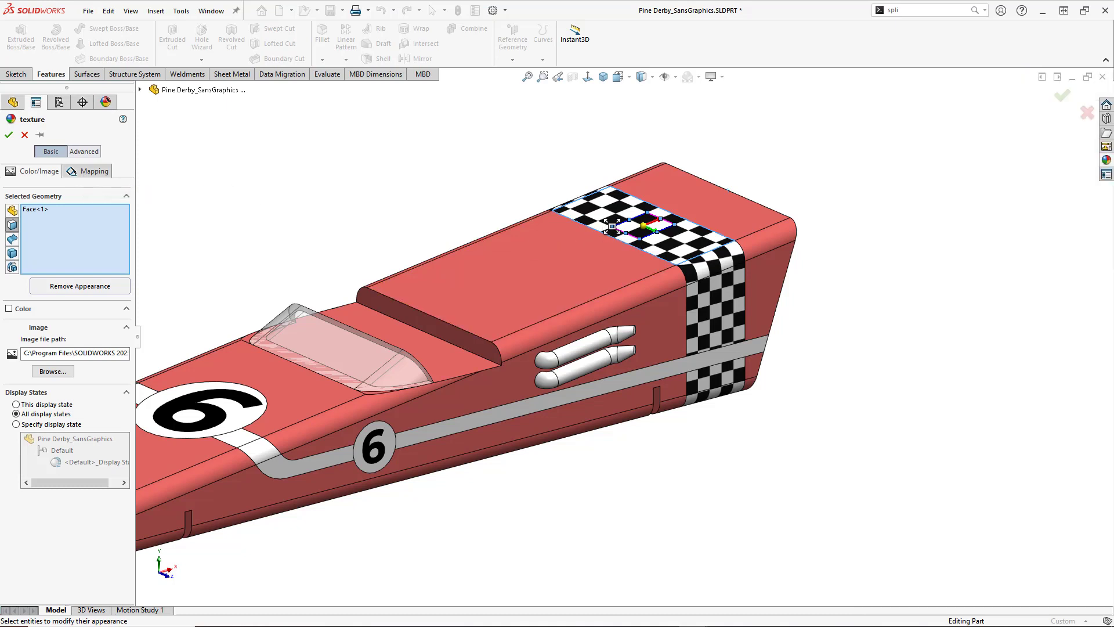
drag(612, 227, 619, 226)
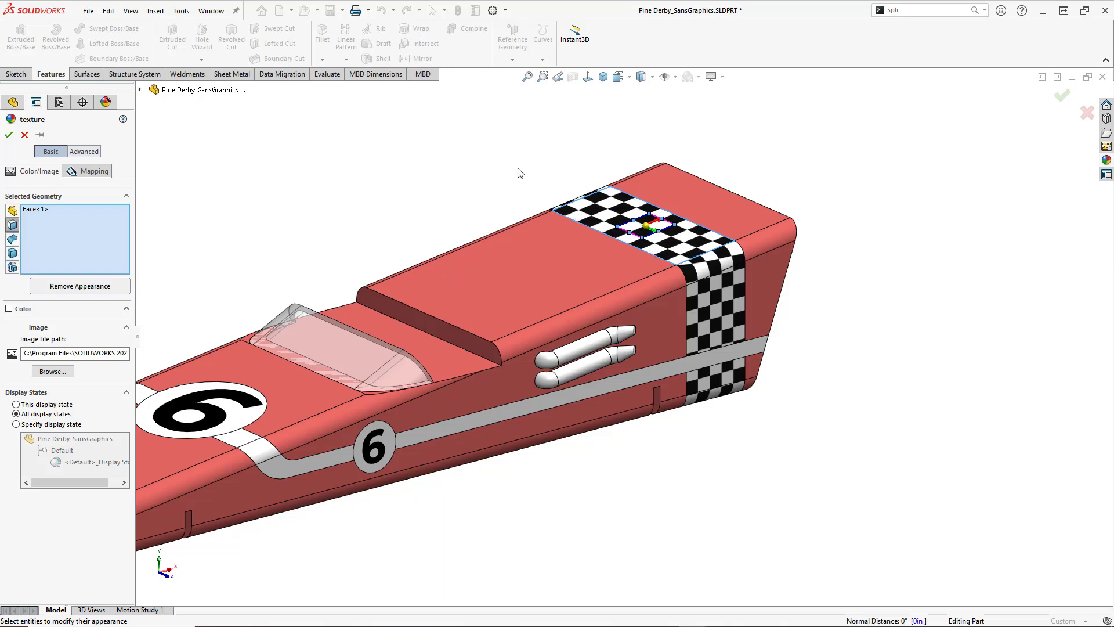
click(1062, 94)
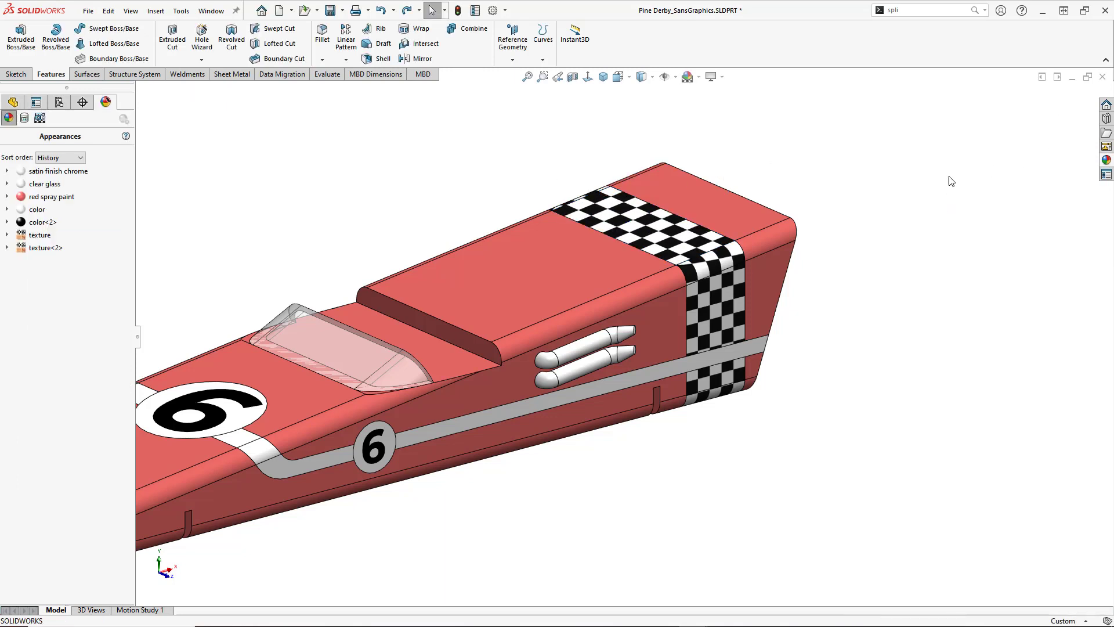
Fit the whole car body in view to check its graphics and switch to the Pine Derby_FINAL assembly
click(528, 76)
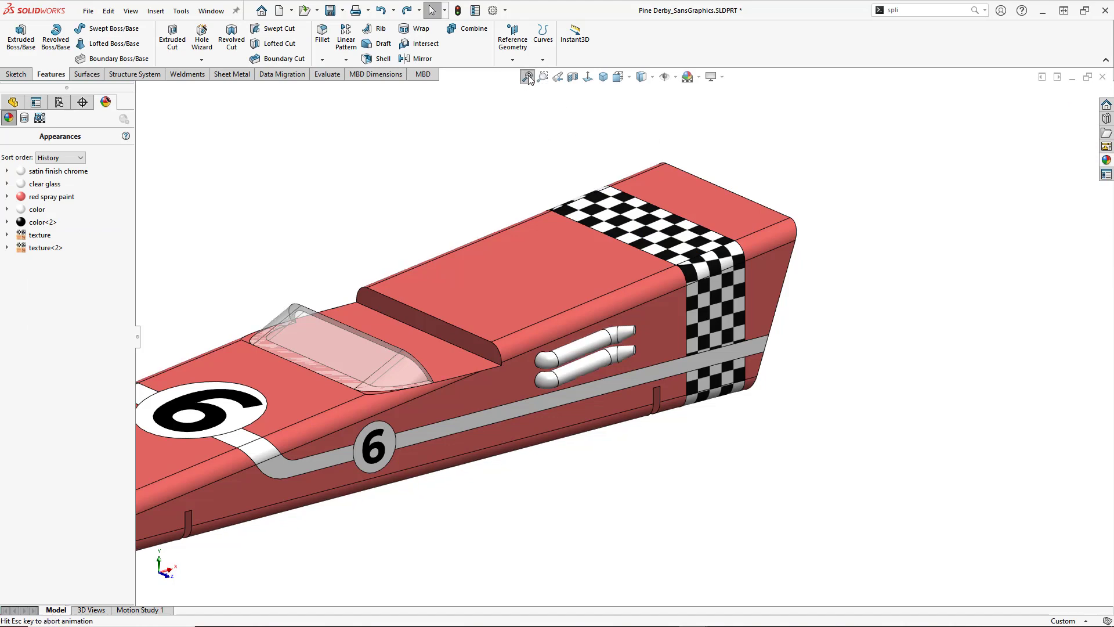
middle_drag(537, 413, 557, 470)
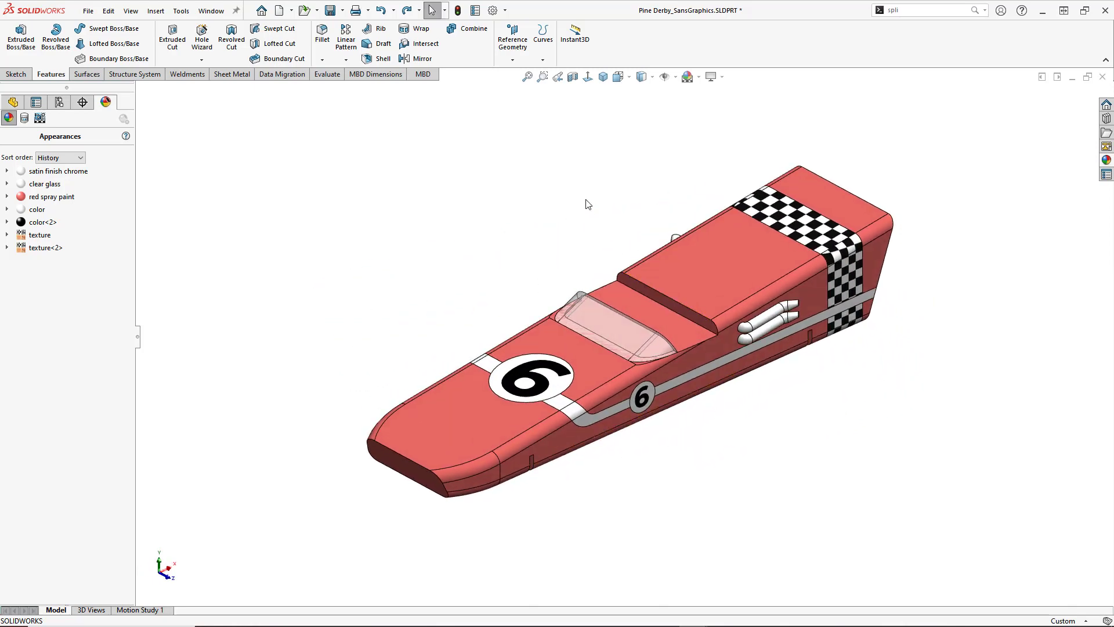
key(ctrl+Tab)
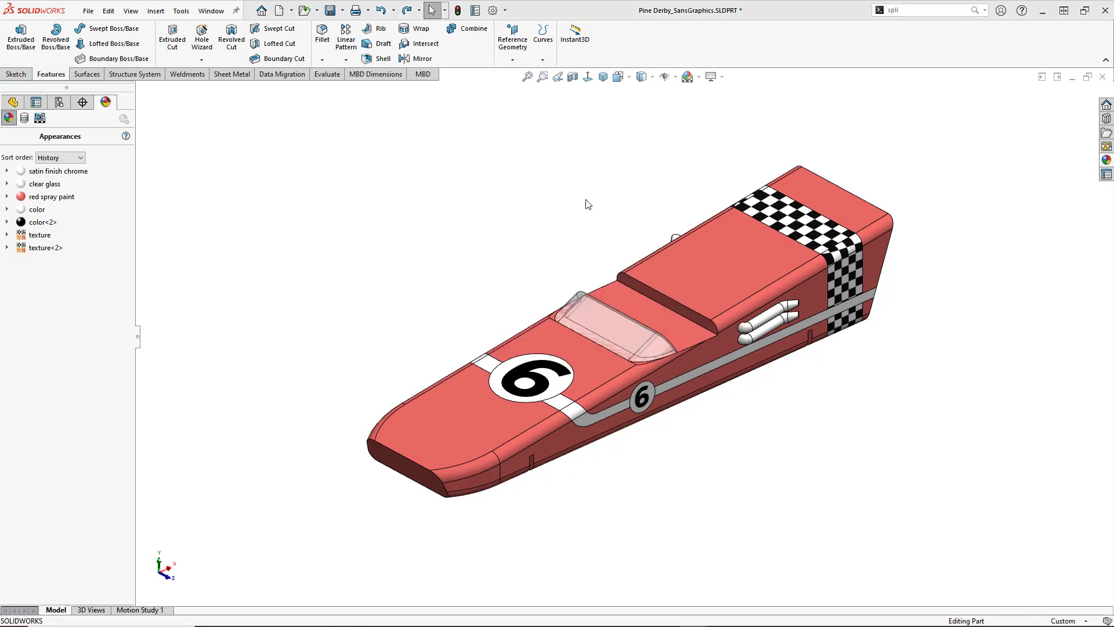
scroll(578, 291, down, 3)
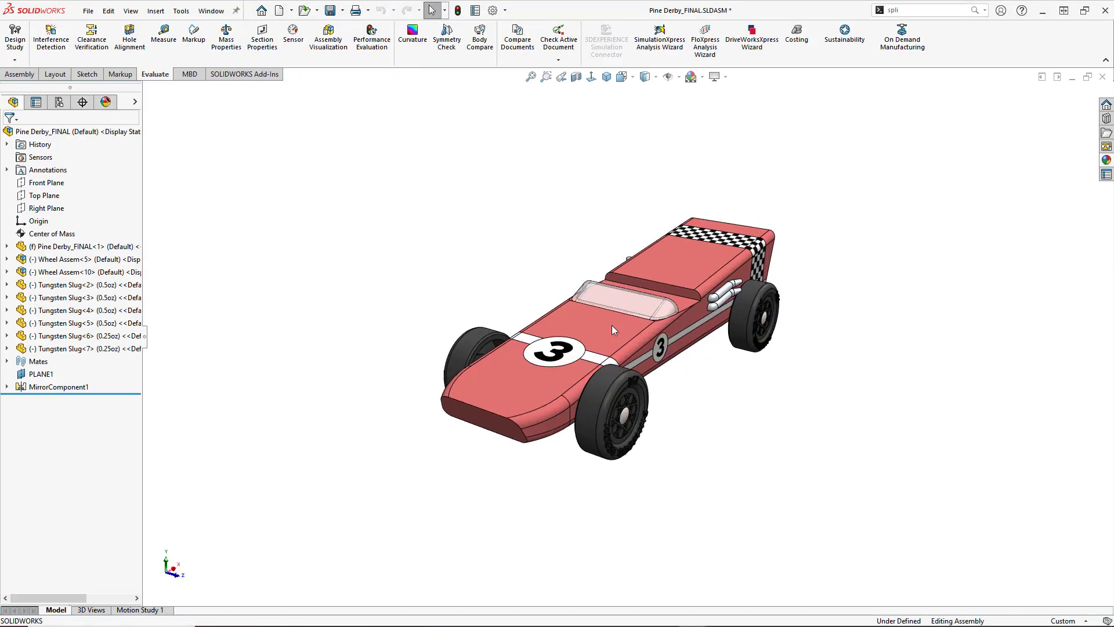